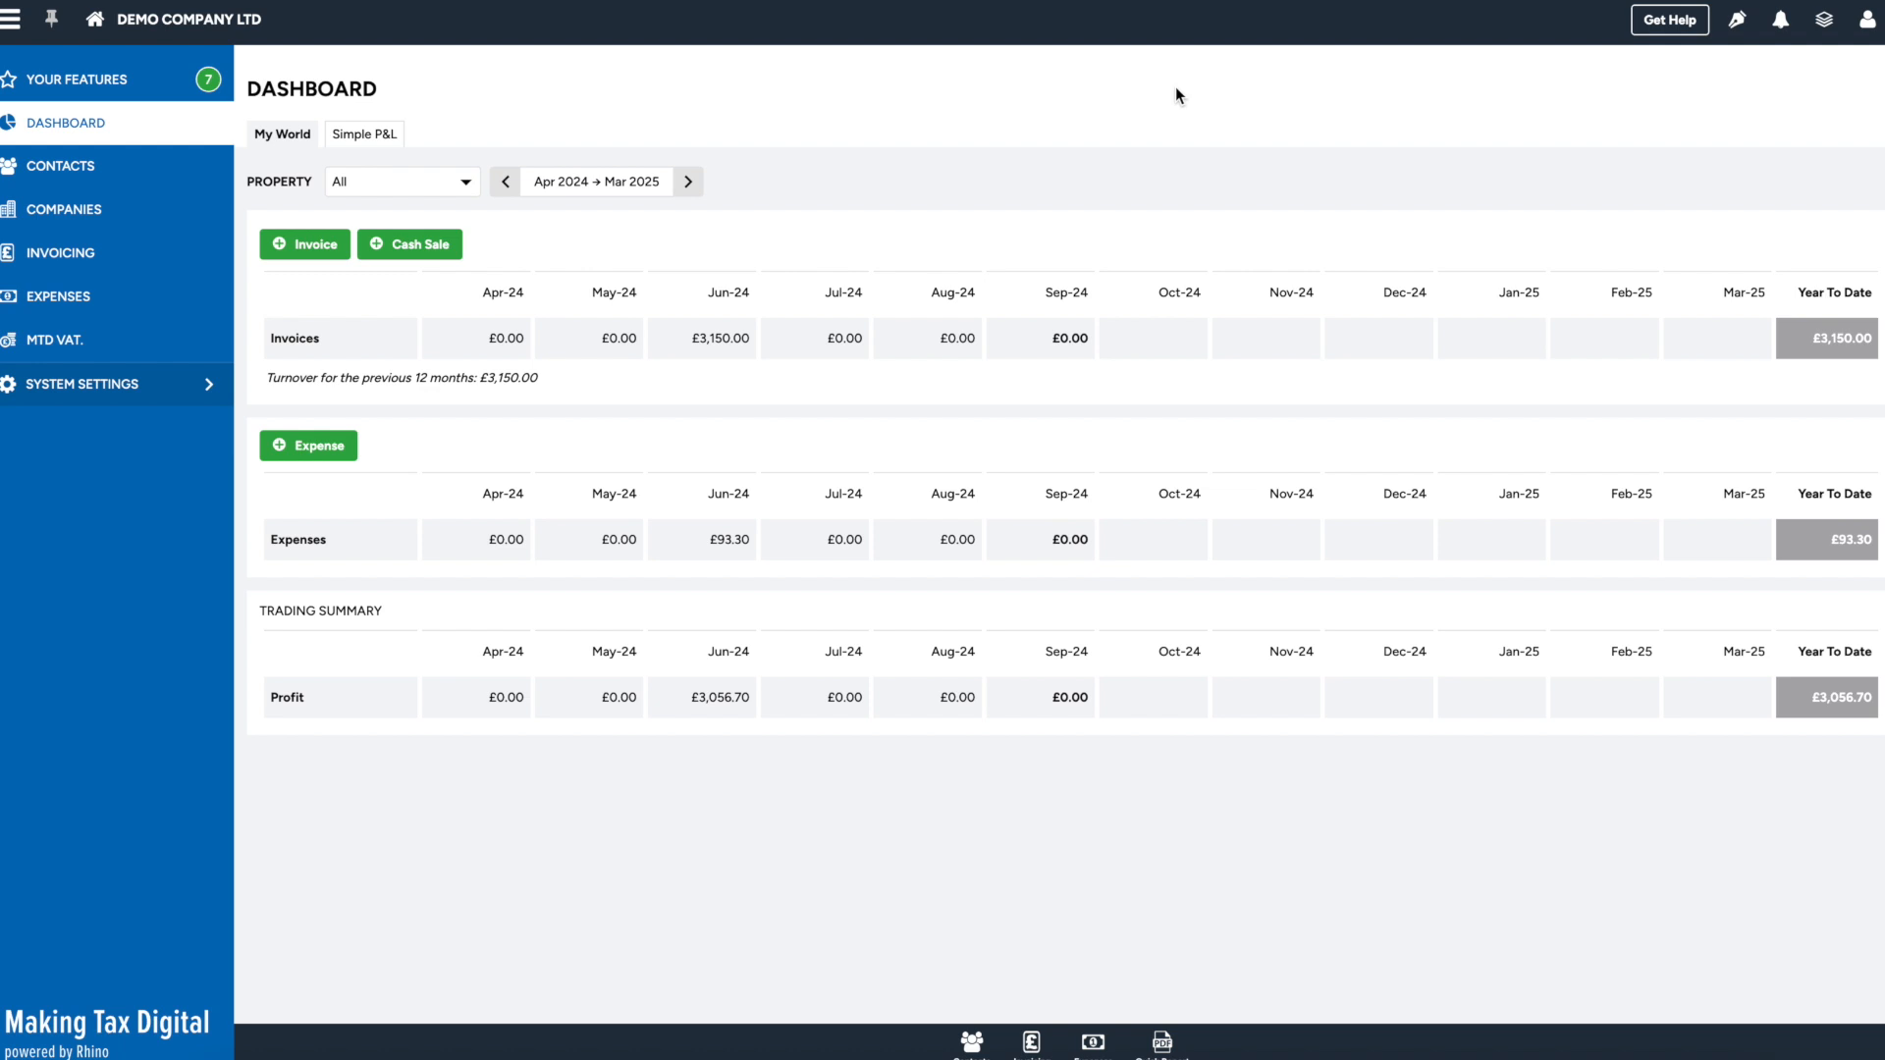
Enable the Projects feature in the Properties setup wizard, reached from the company's included features
click(109, 92)
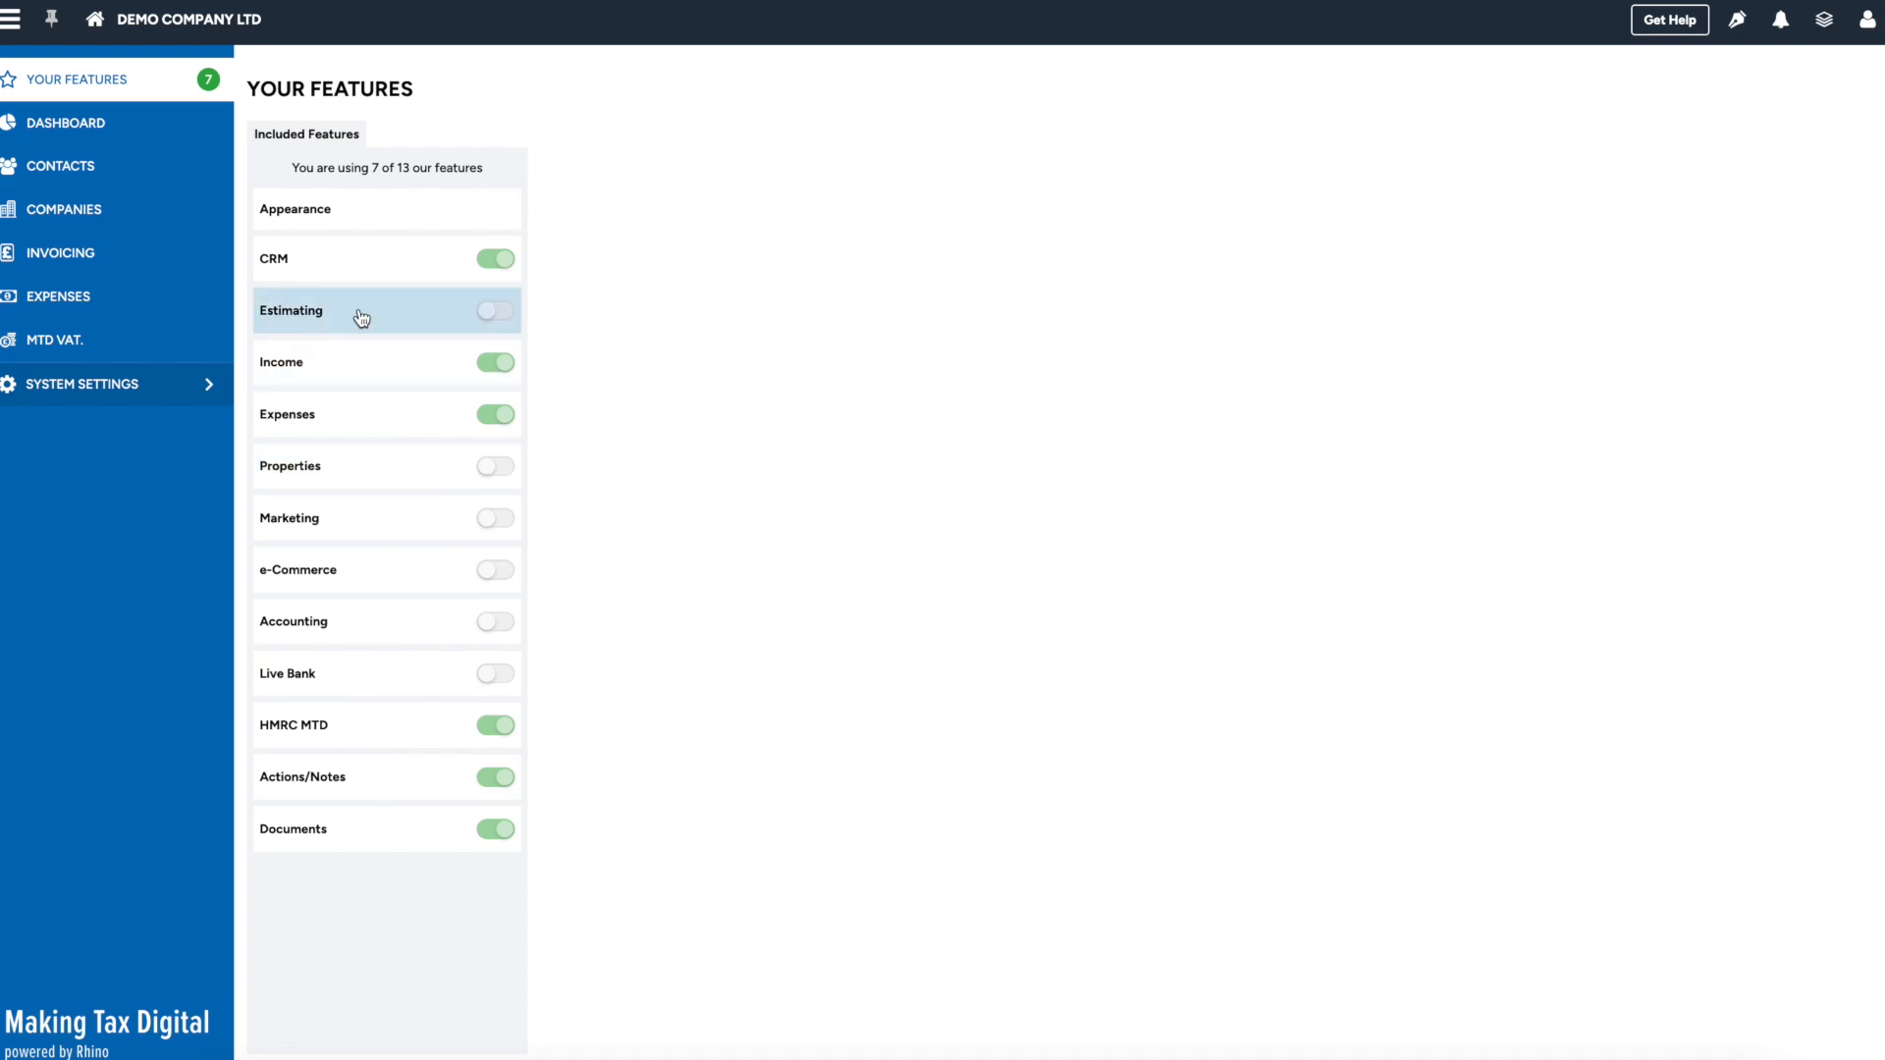
click(411, 472)
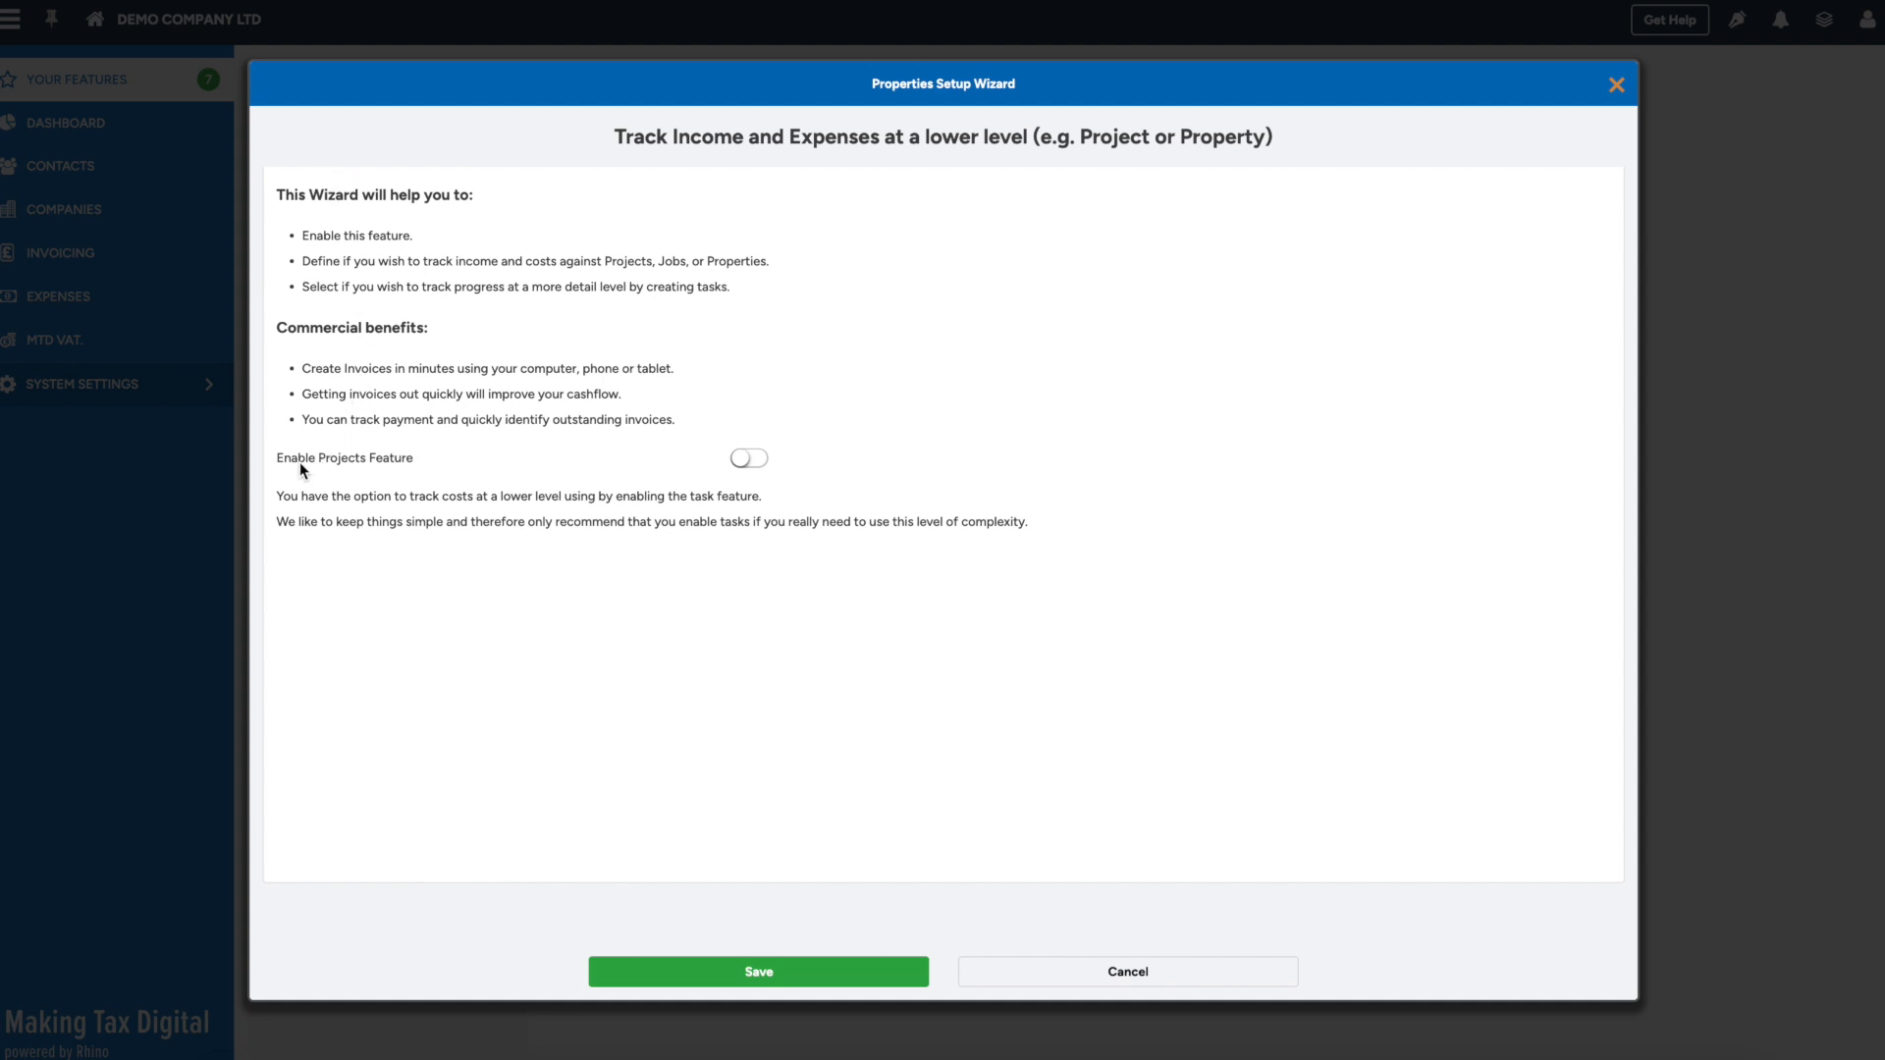
click(754, 459)
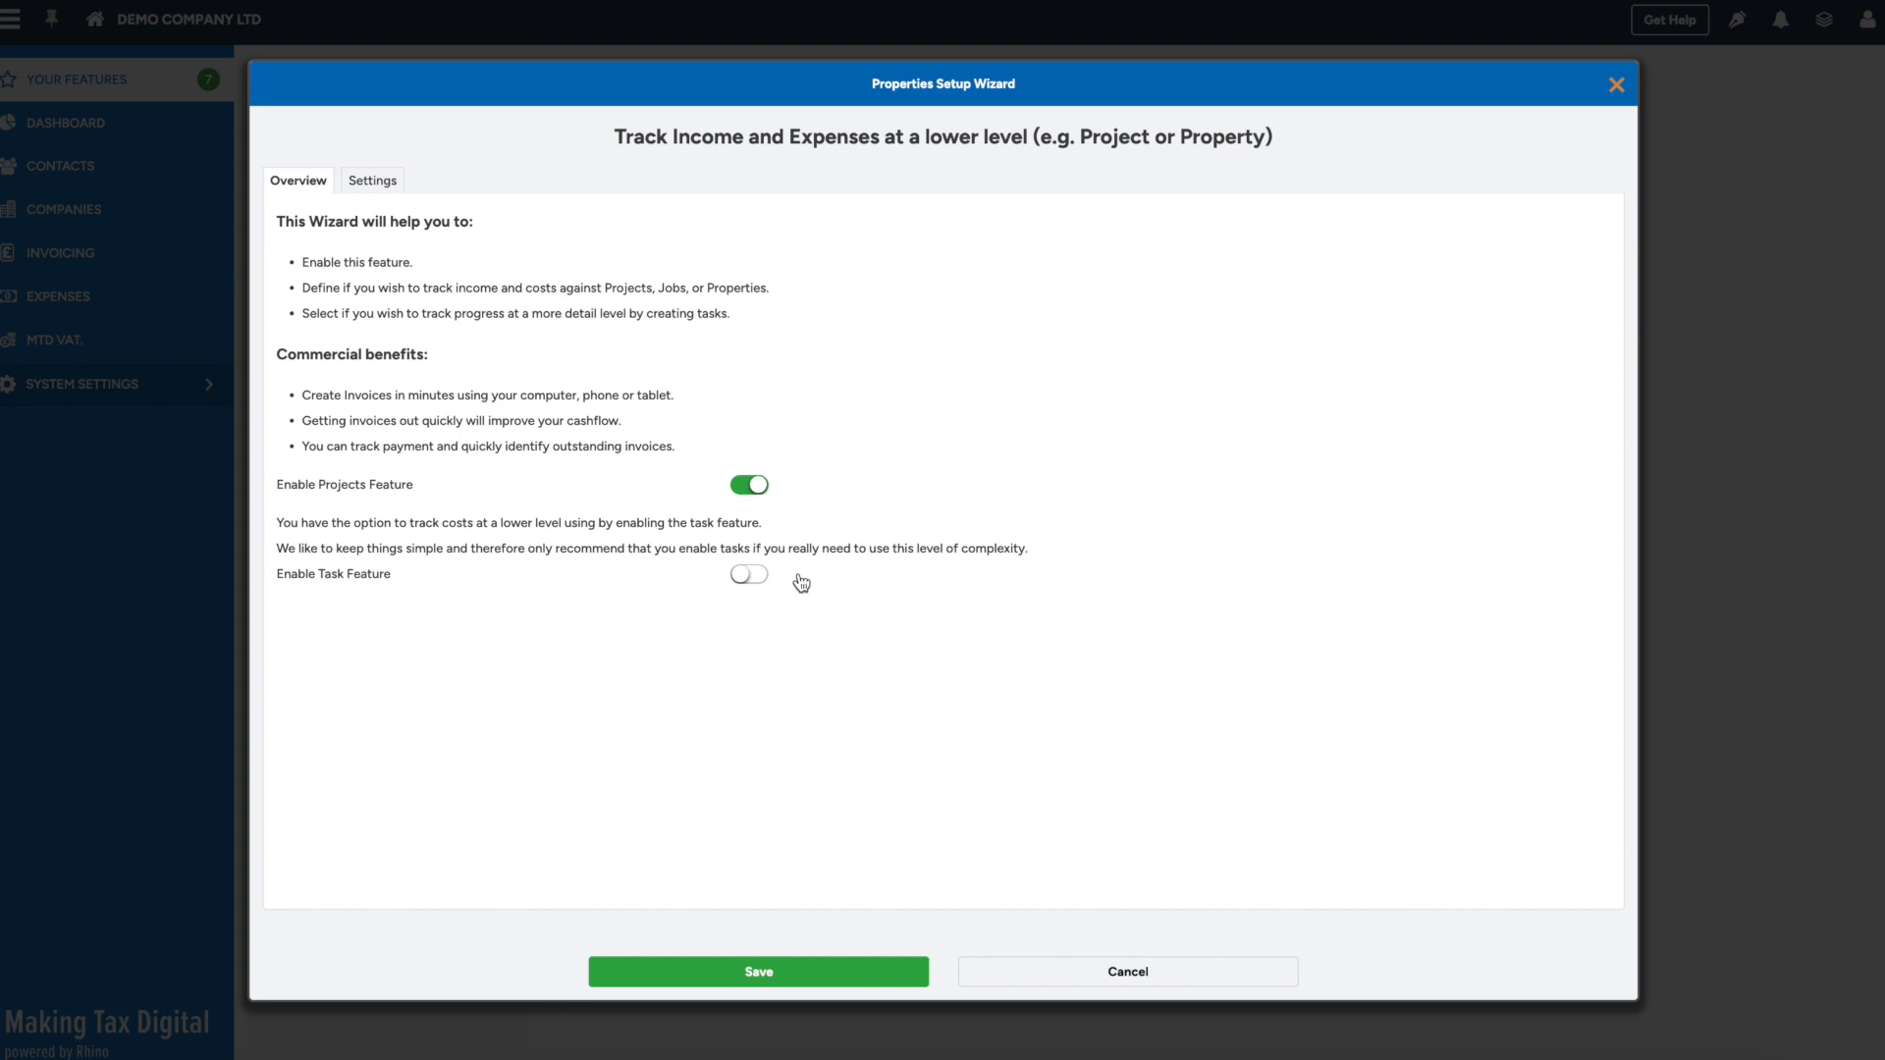
Try the Project and Job modes in the wizard's settings and return the mode to Property
click(383, 188)
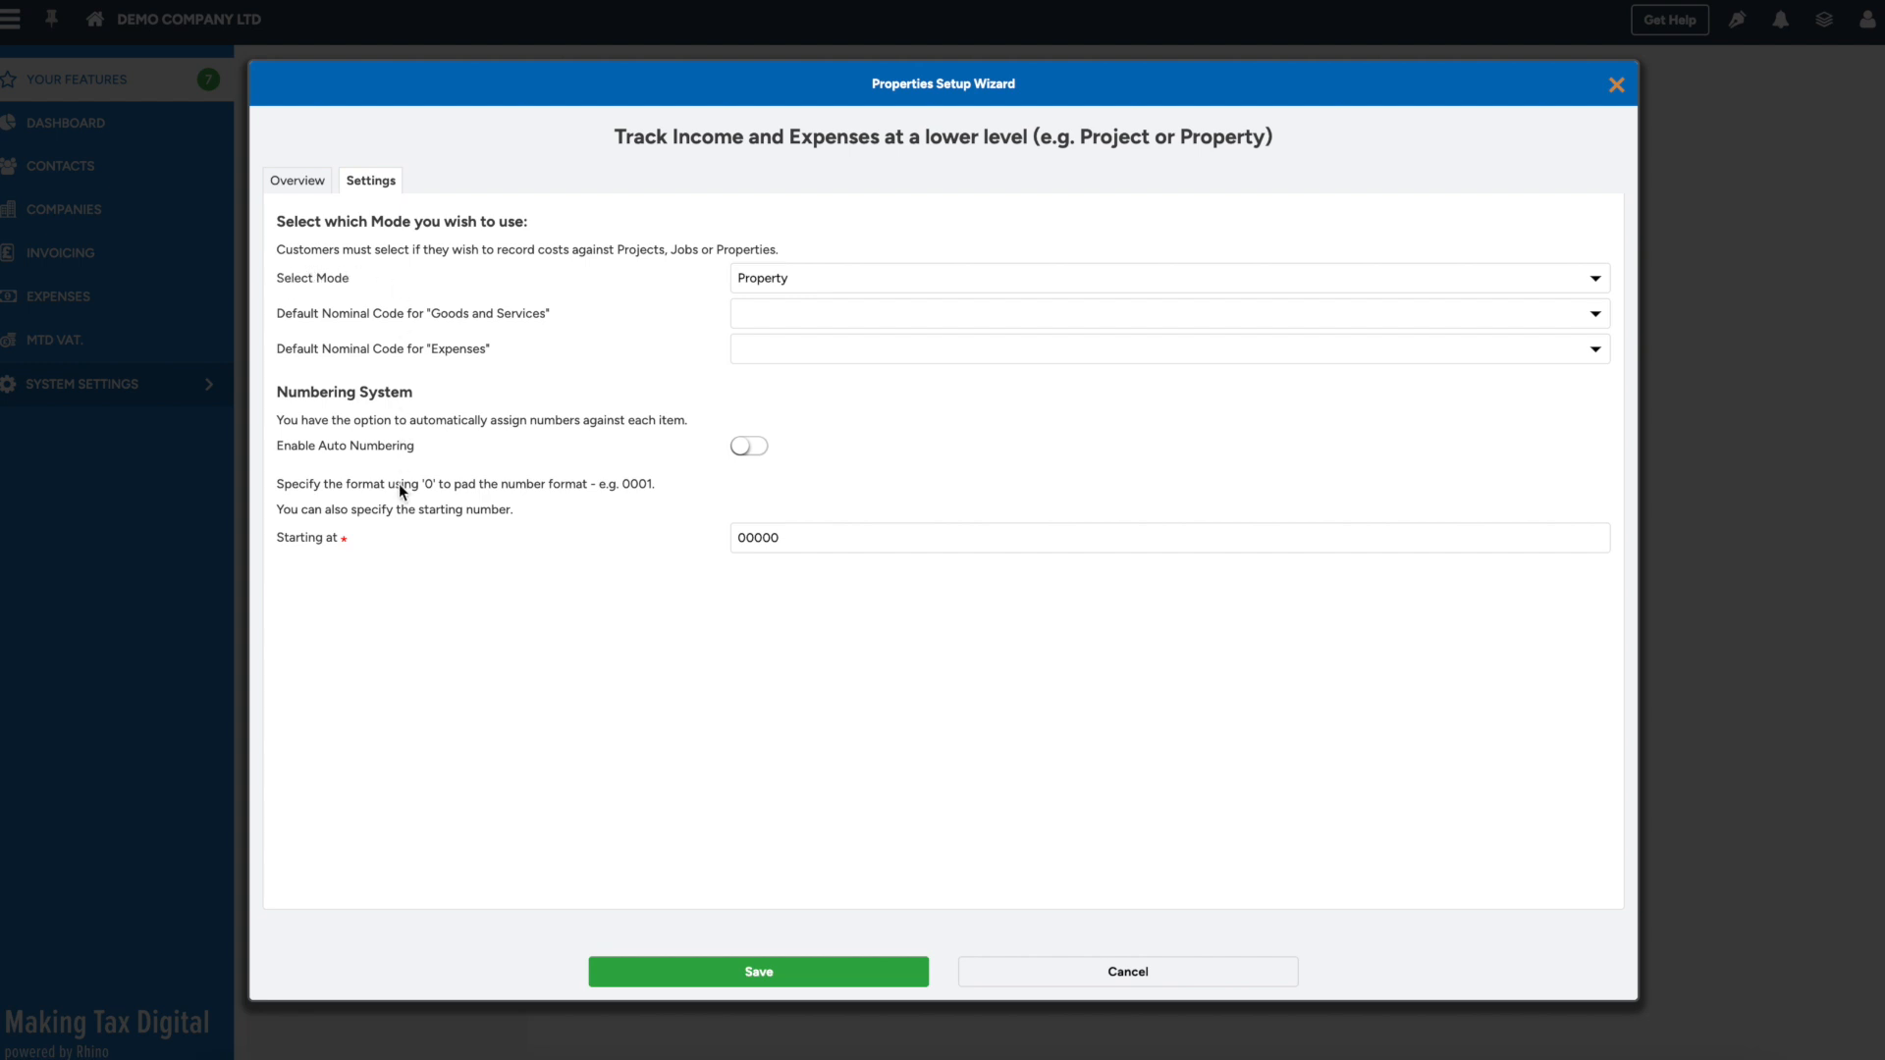
click(785, 281)
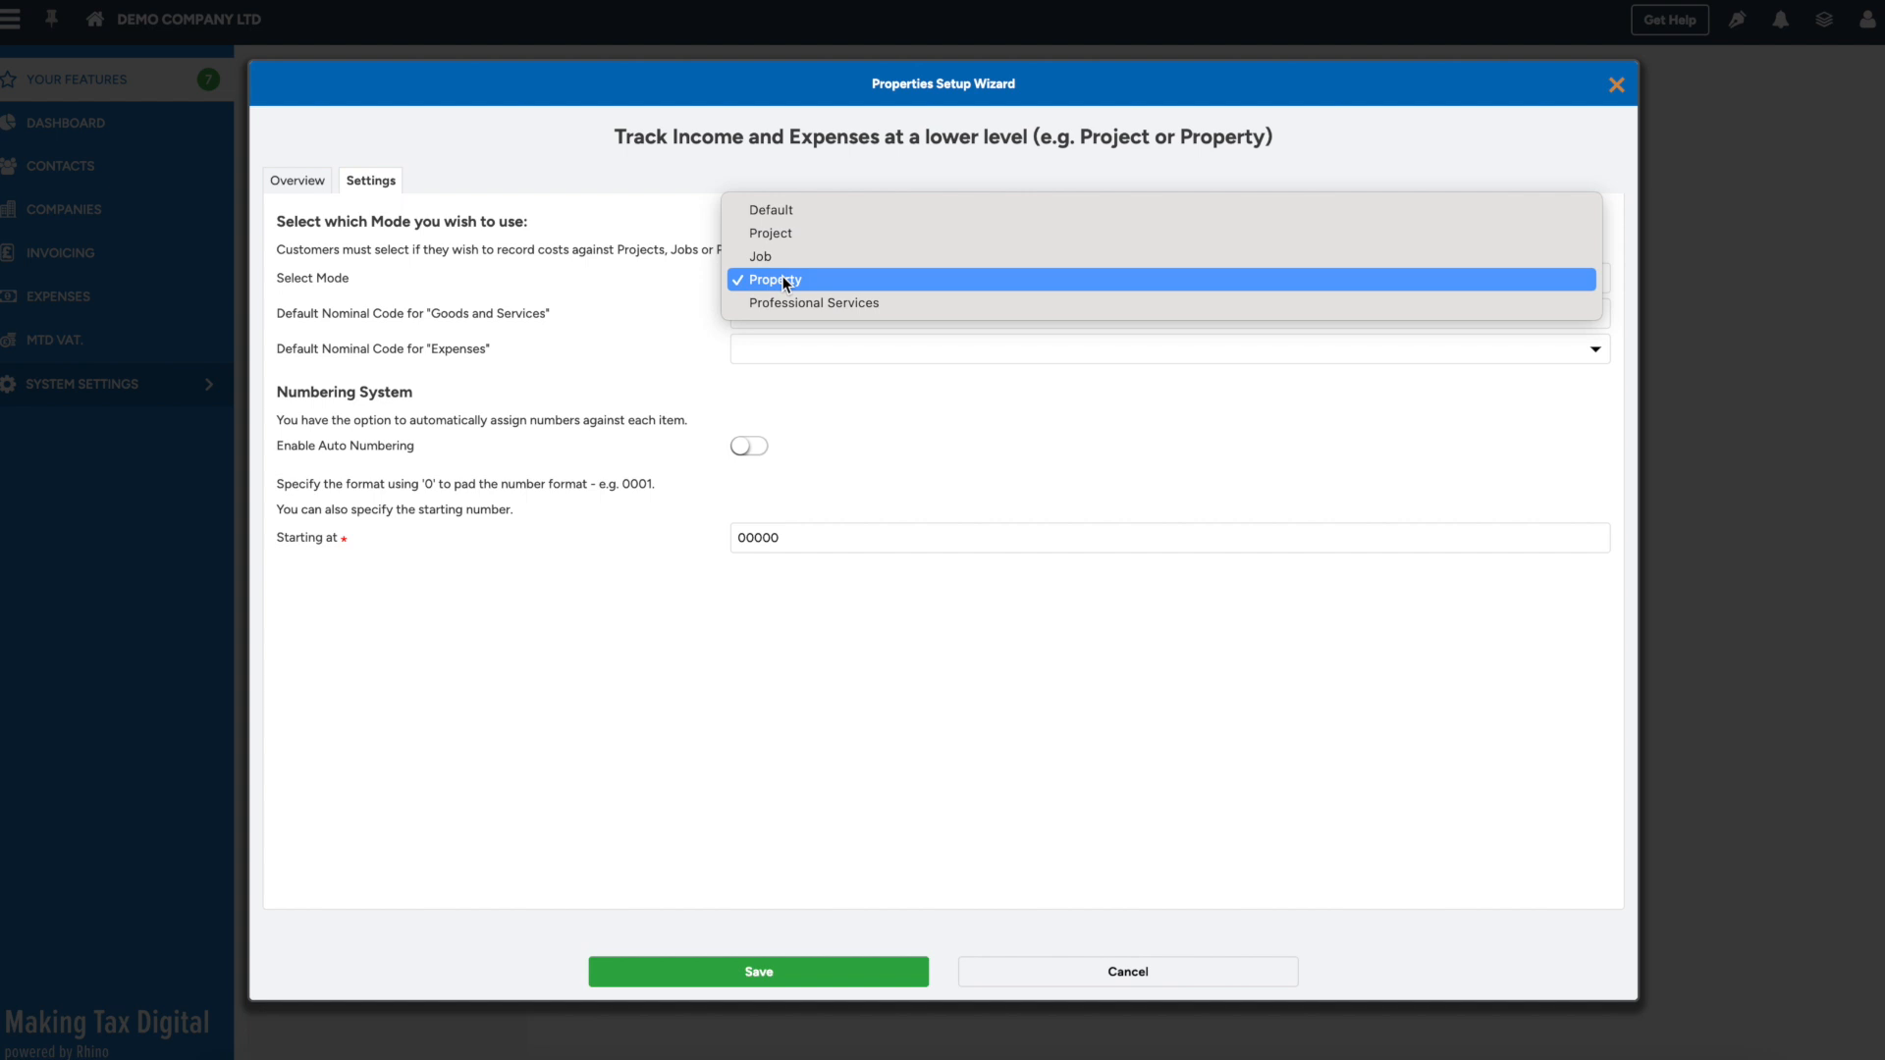
click(776, 235)
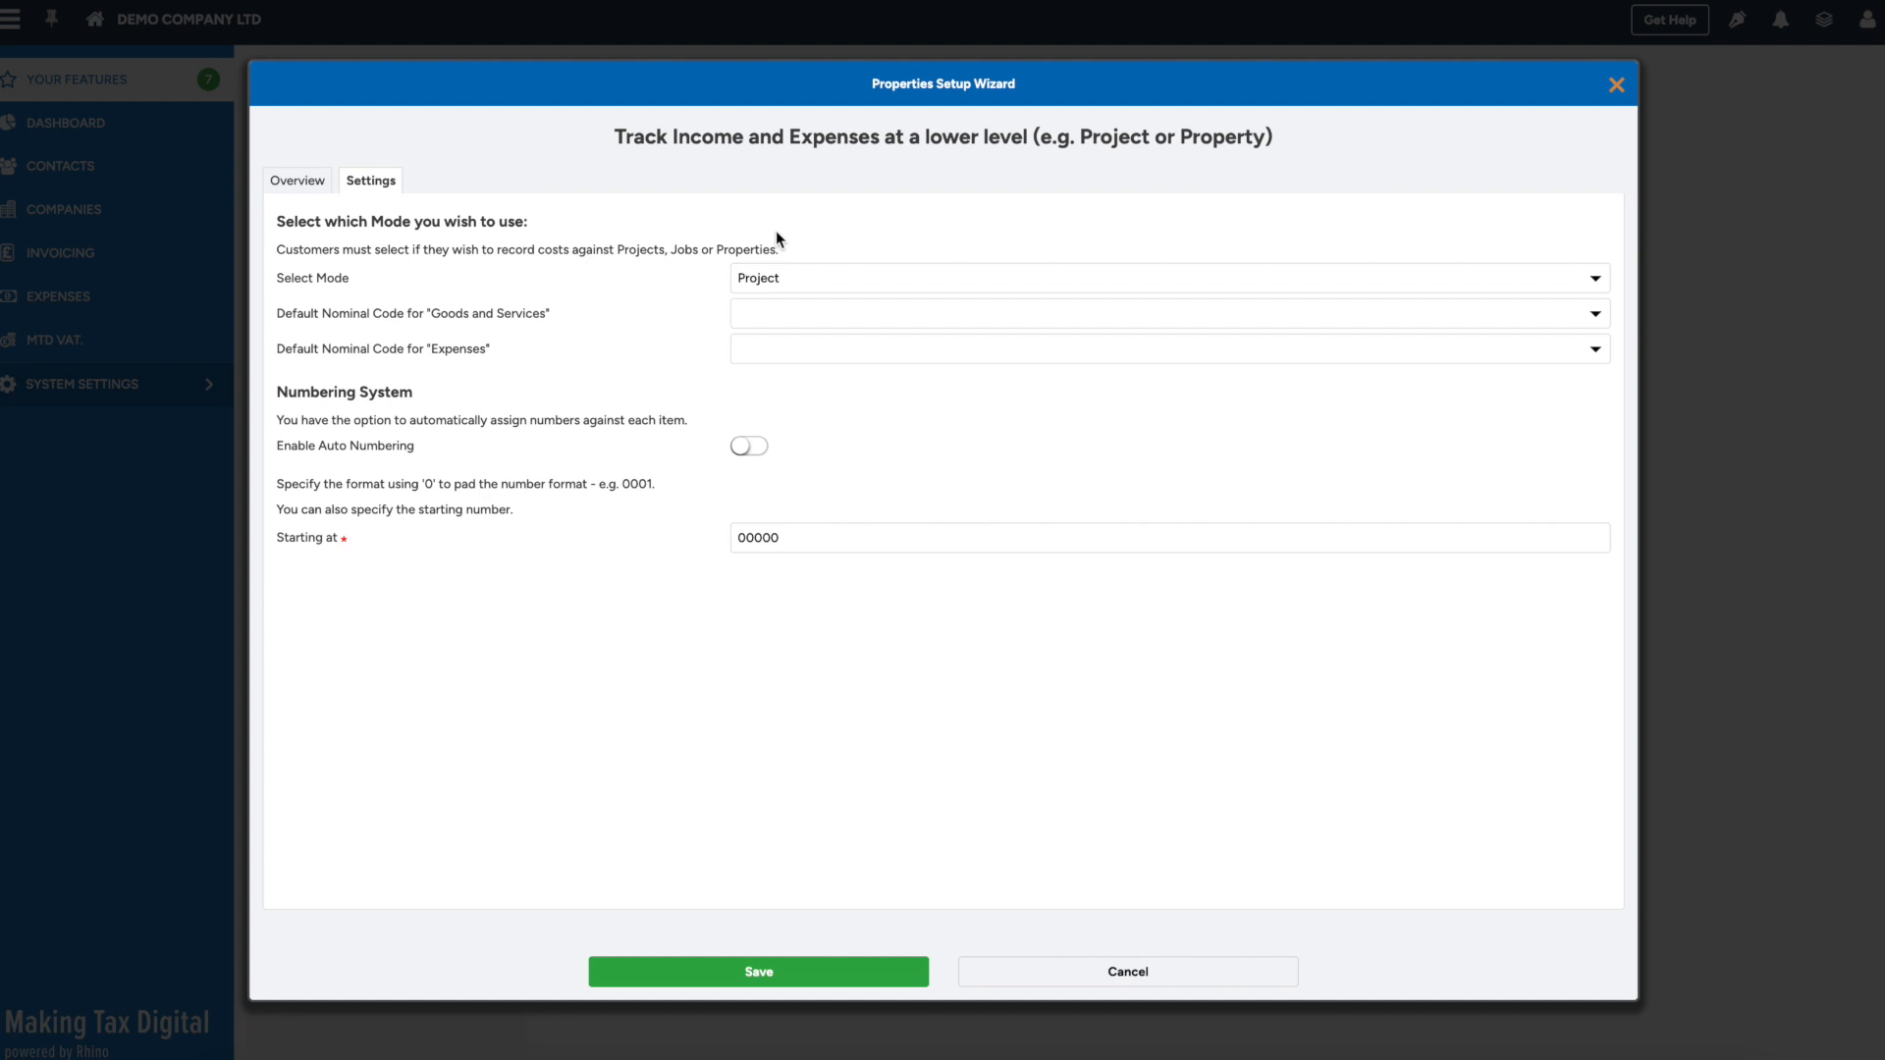
click(775, 282)
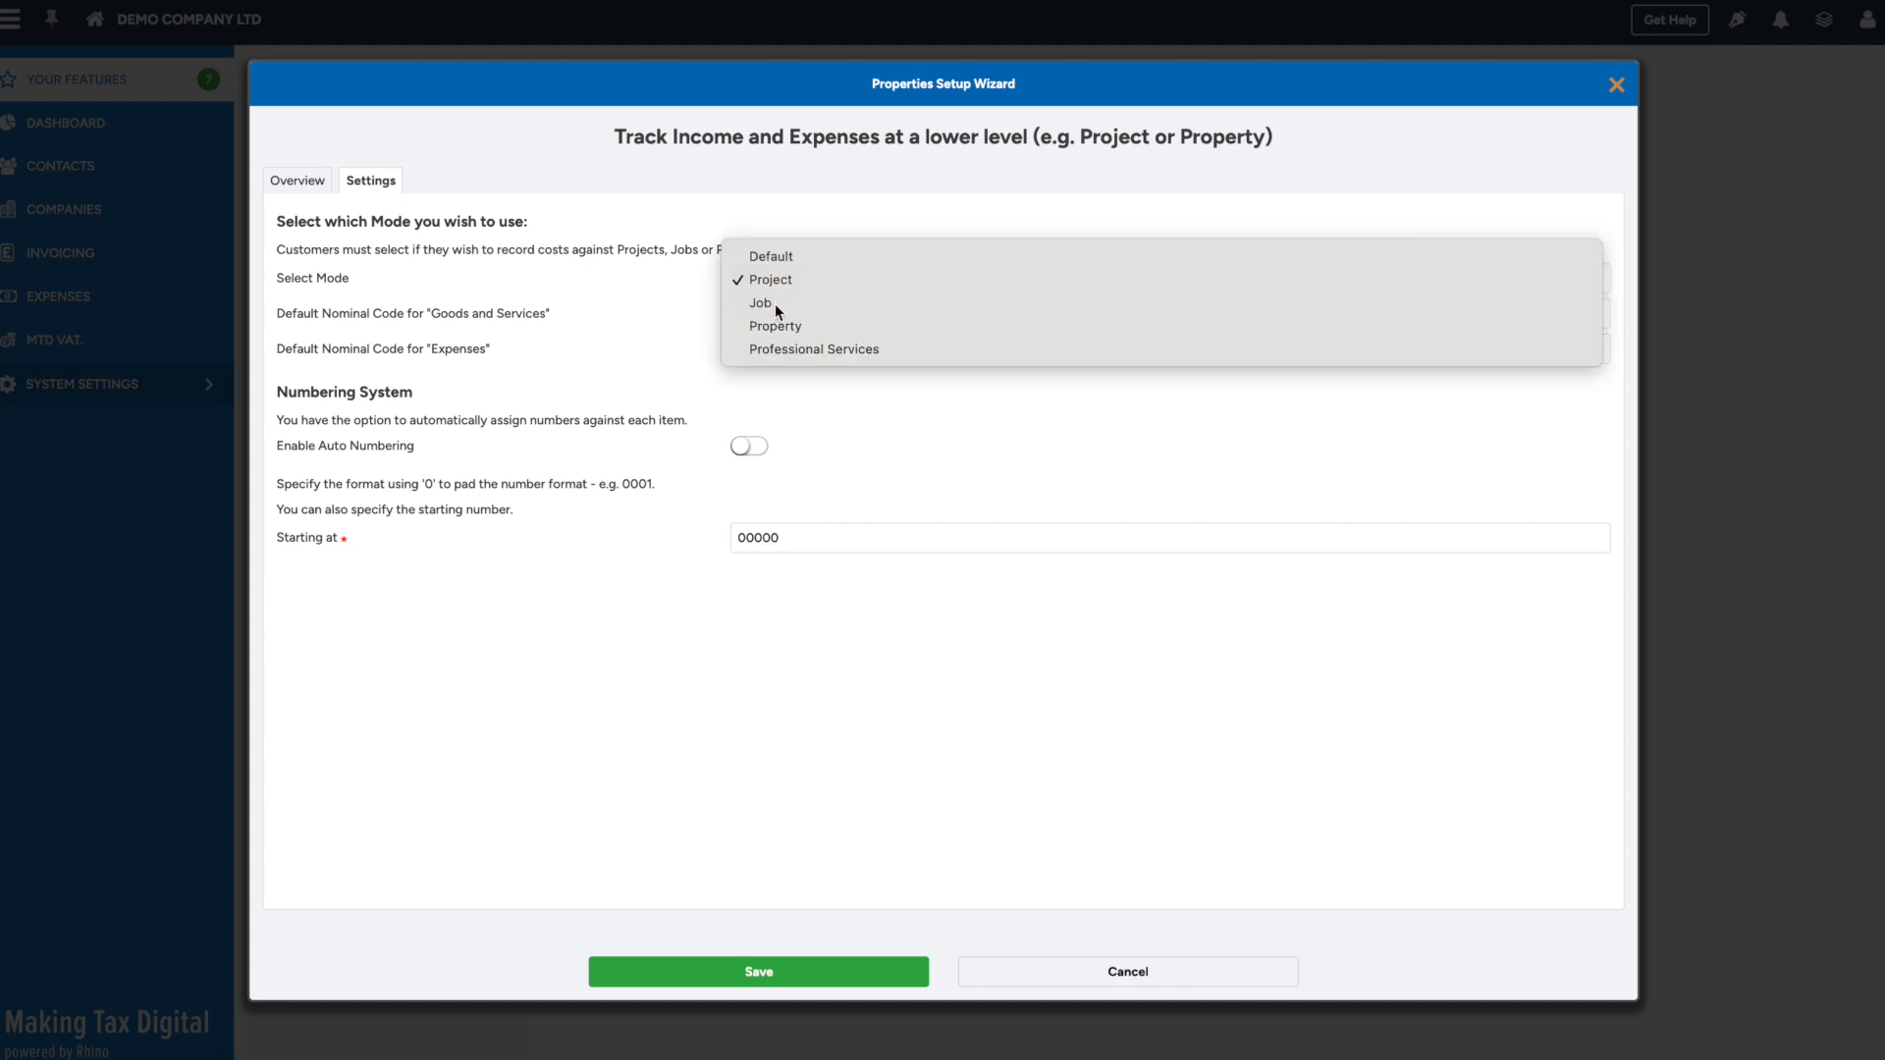
click(776, 306)
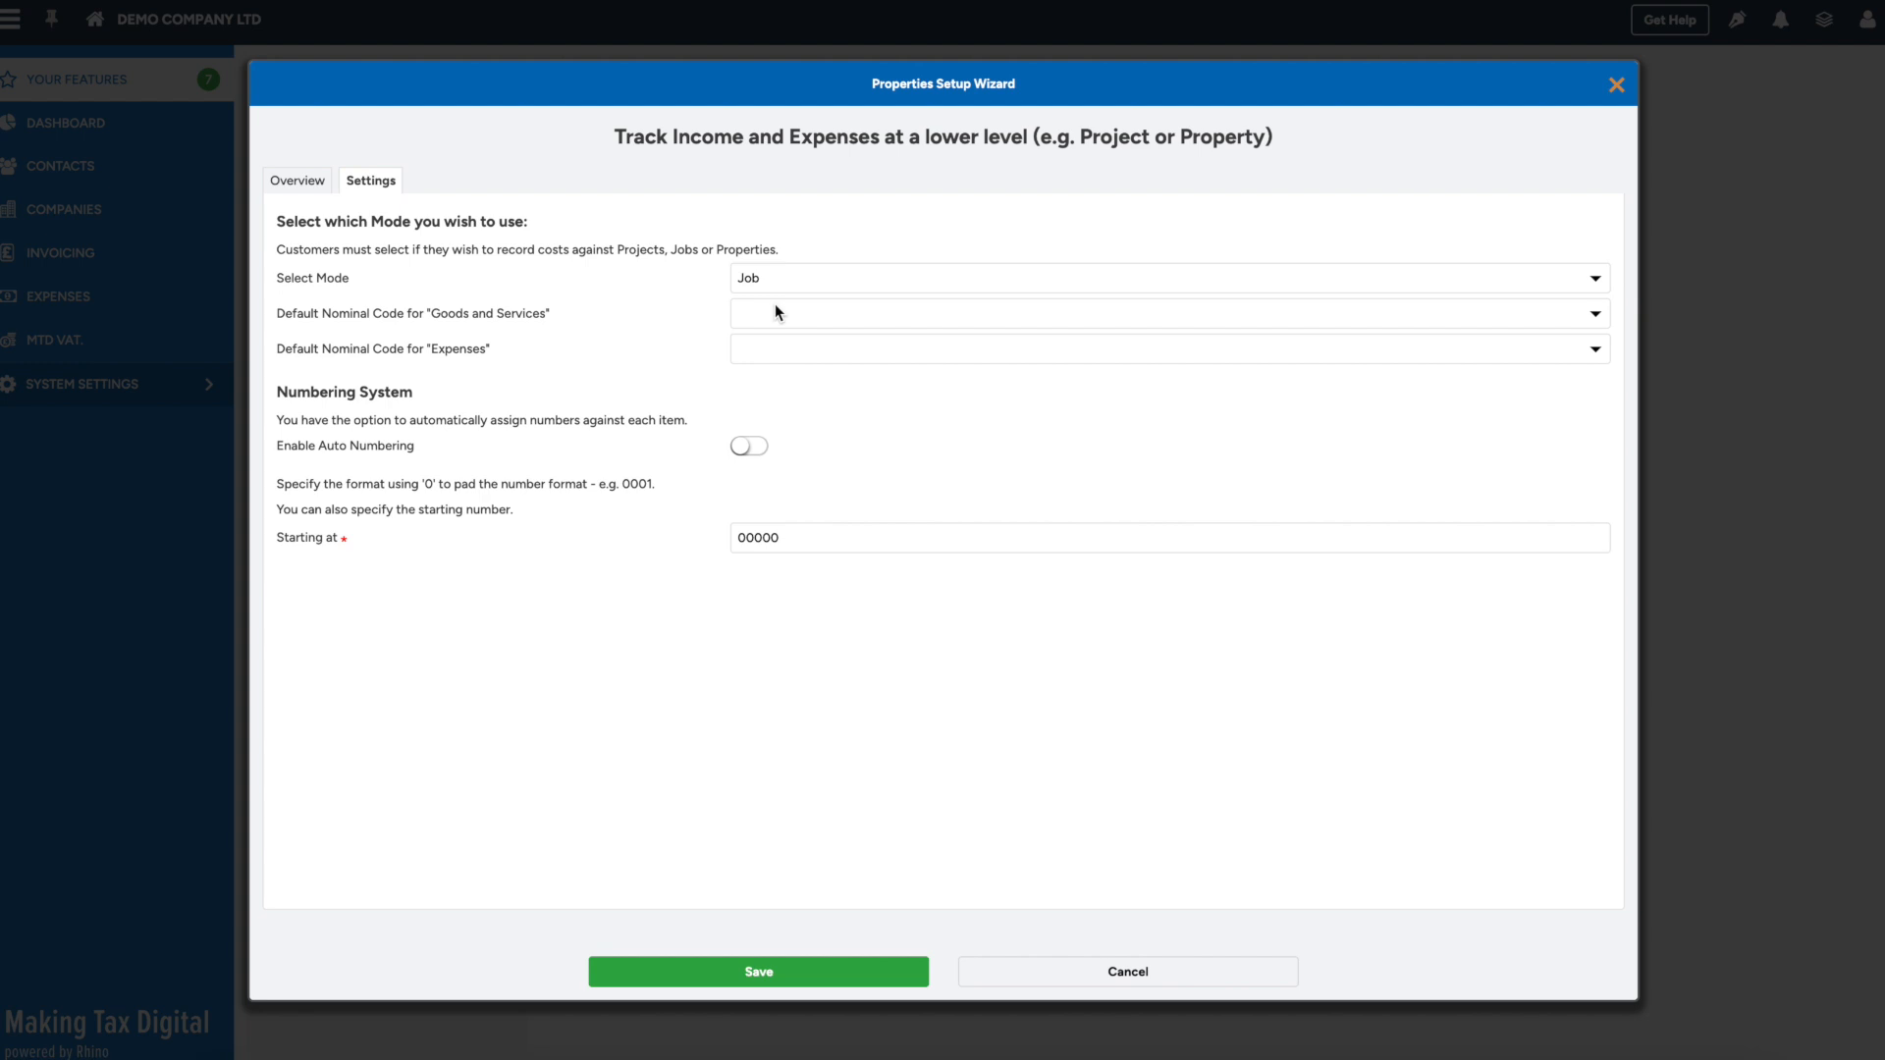
click(764, 278)
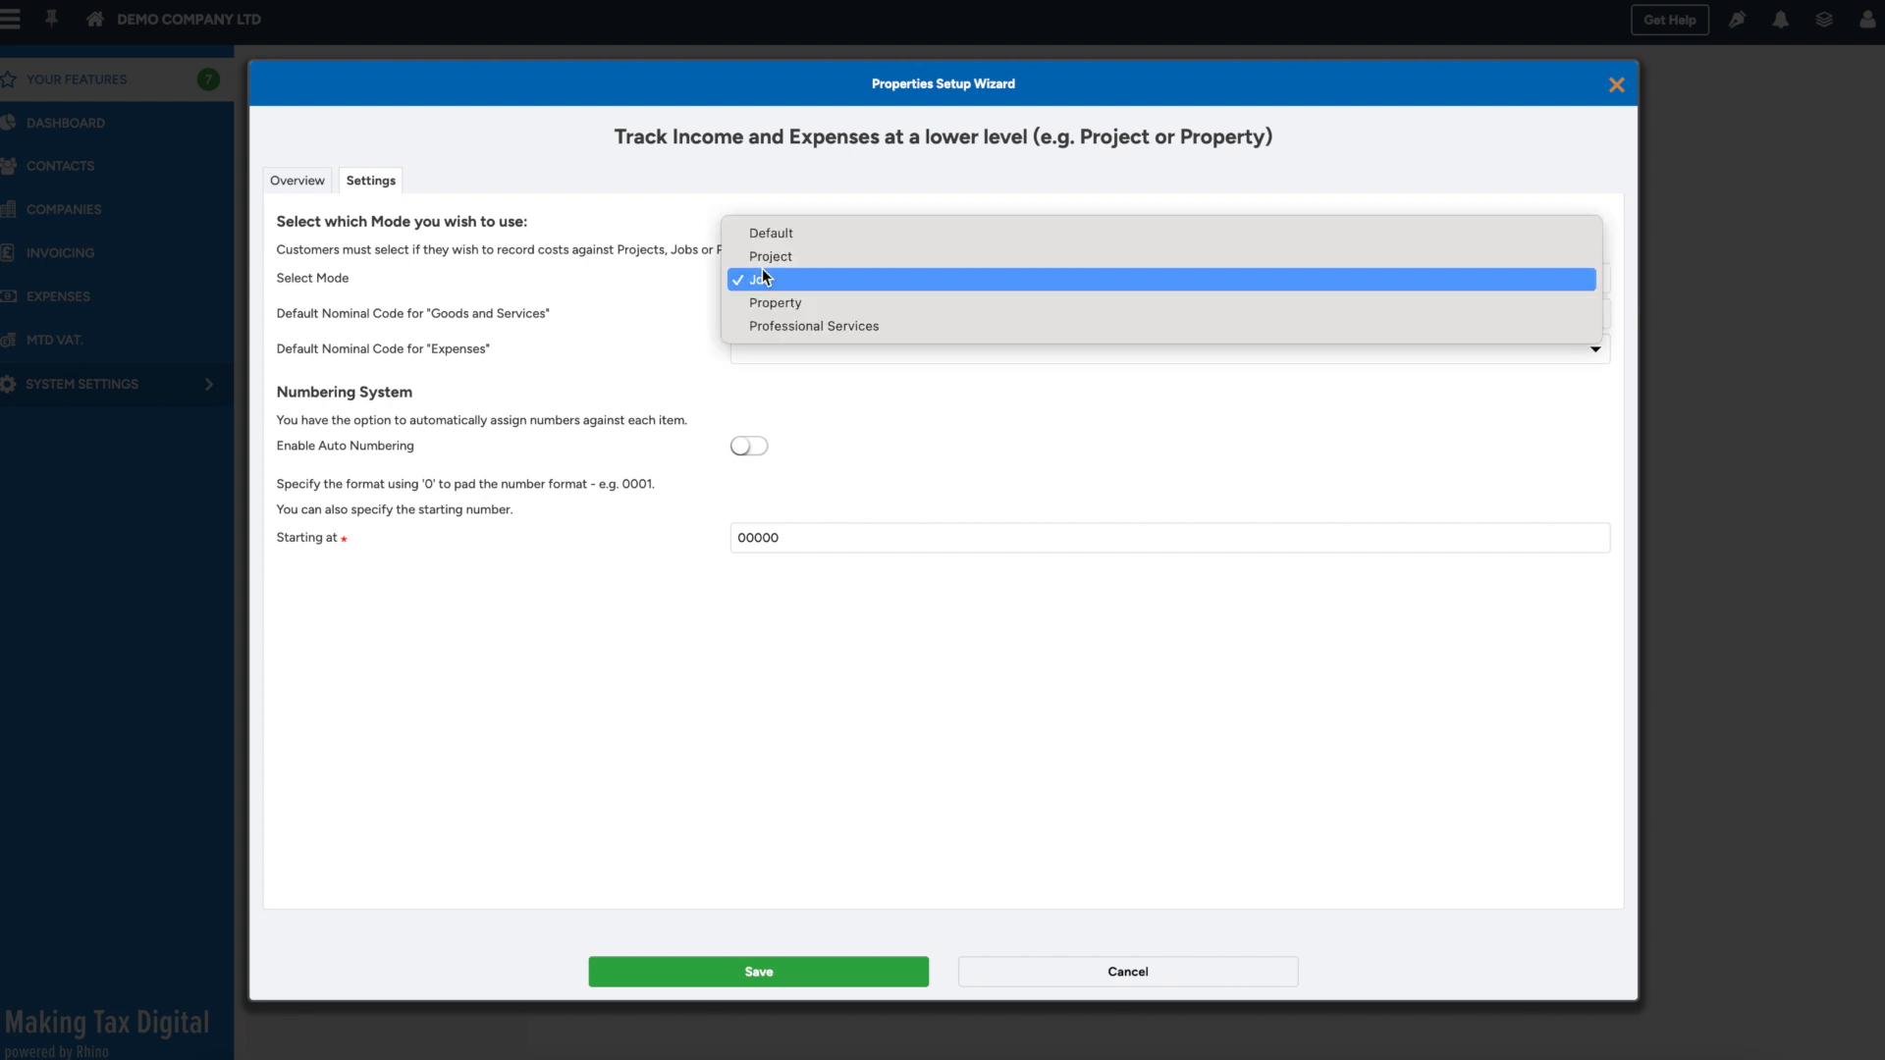
click(789, 305)
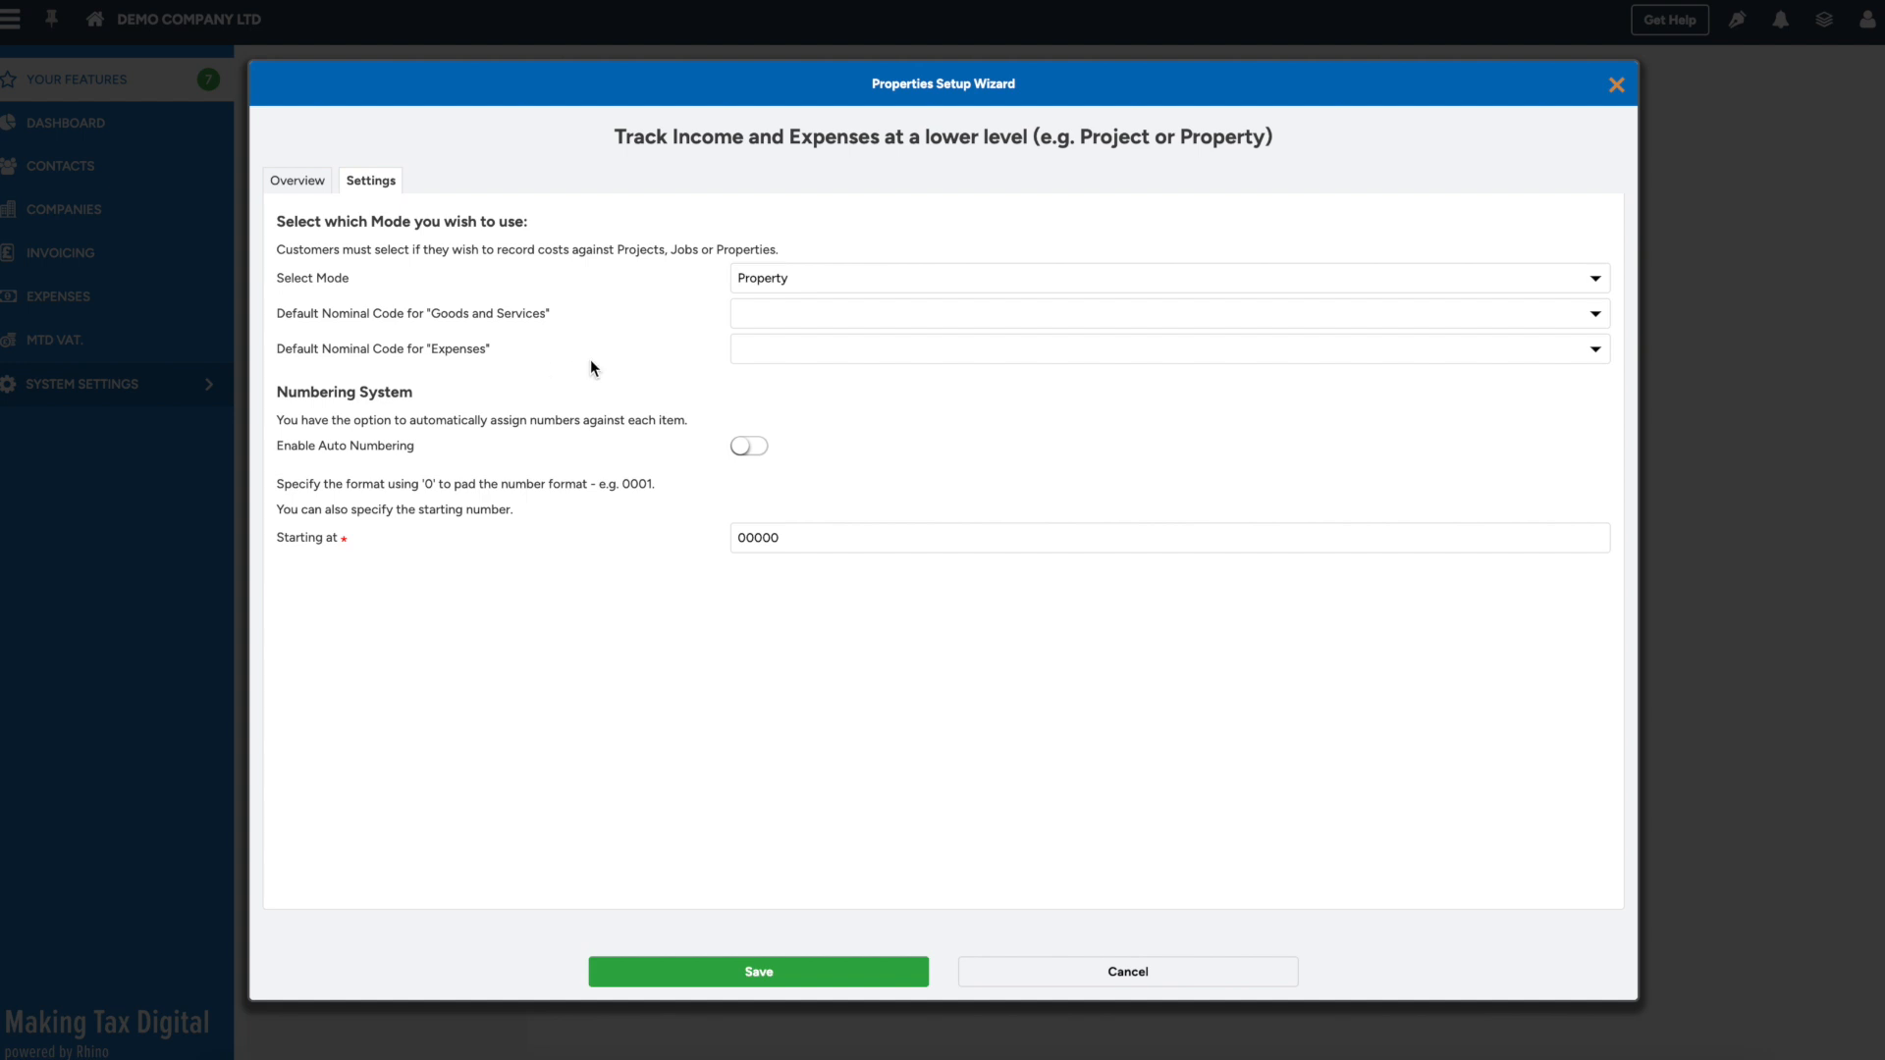
click(772, 285)
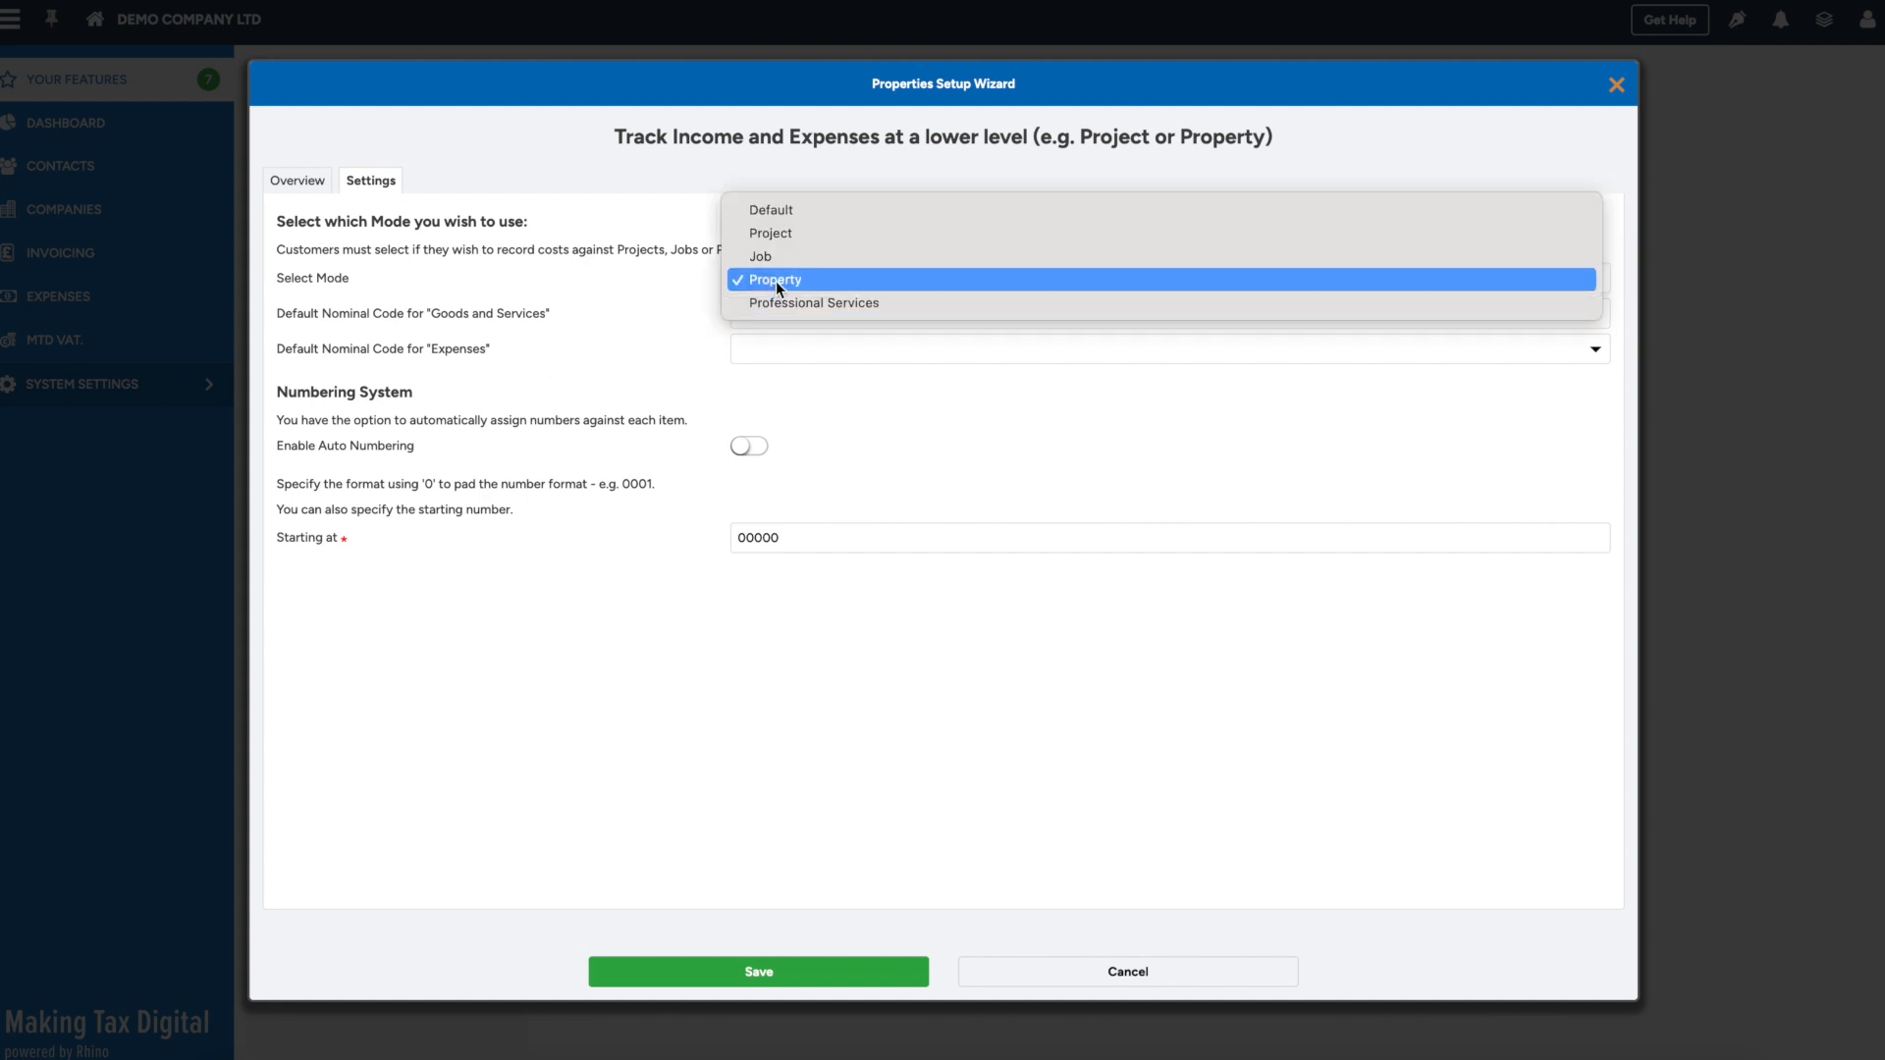
click(776, 281)
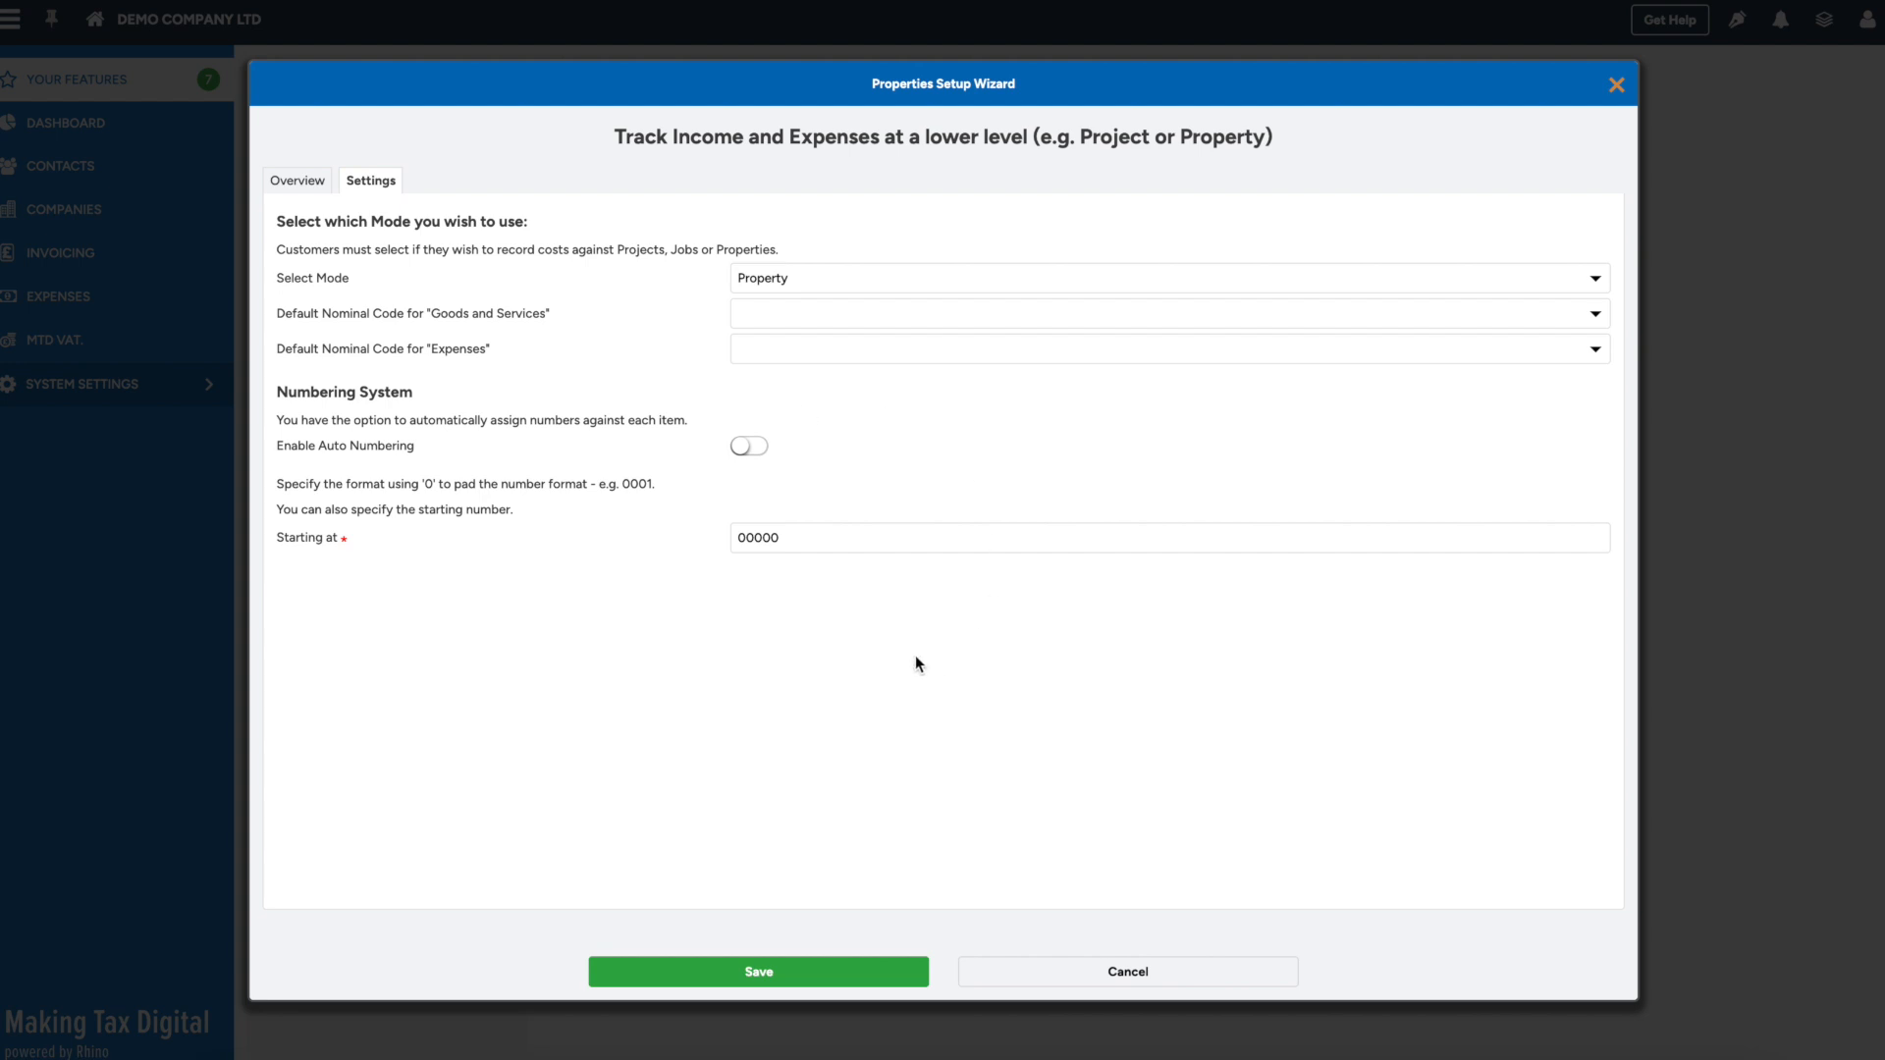
Switch auto numbering on and back off, and save the Properties setup
click(761, 450)
click(743, 451)
click(797, 968)
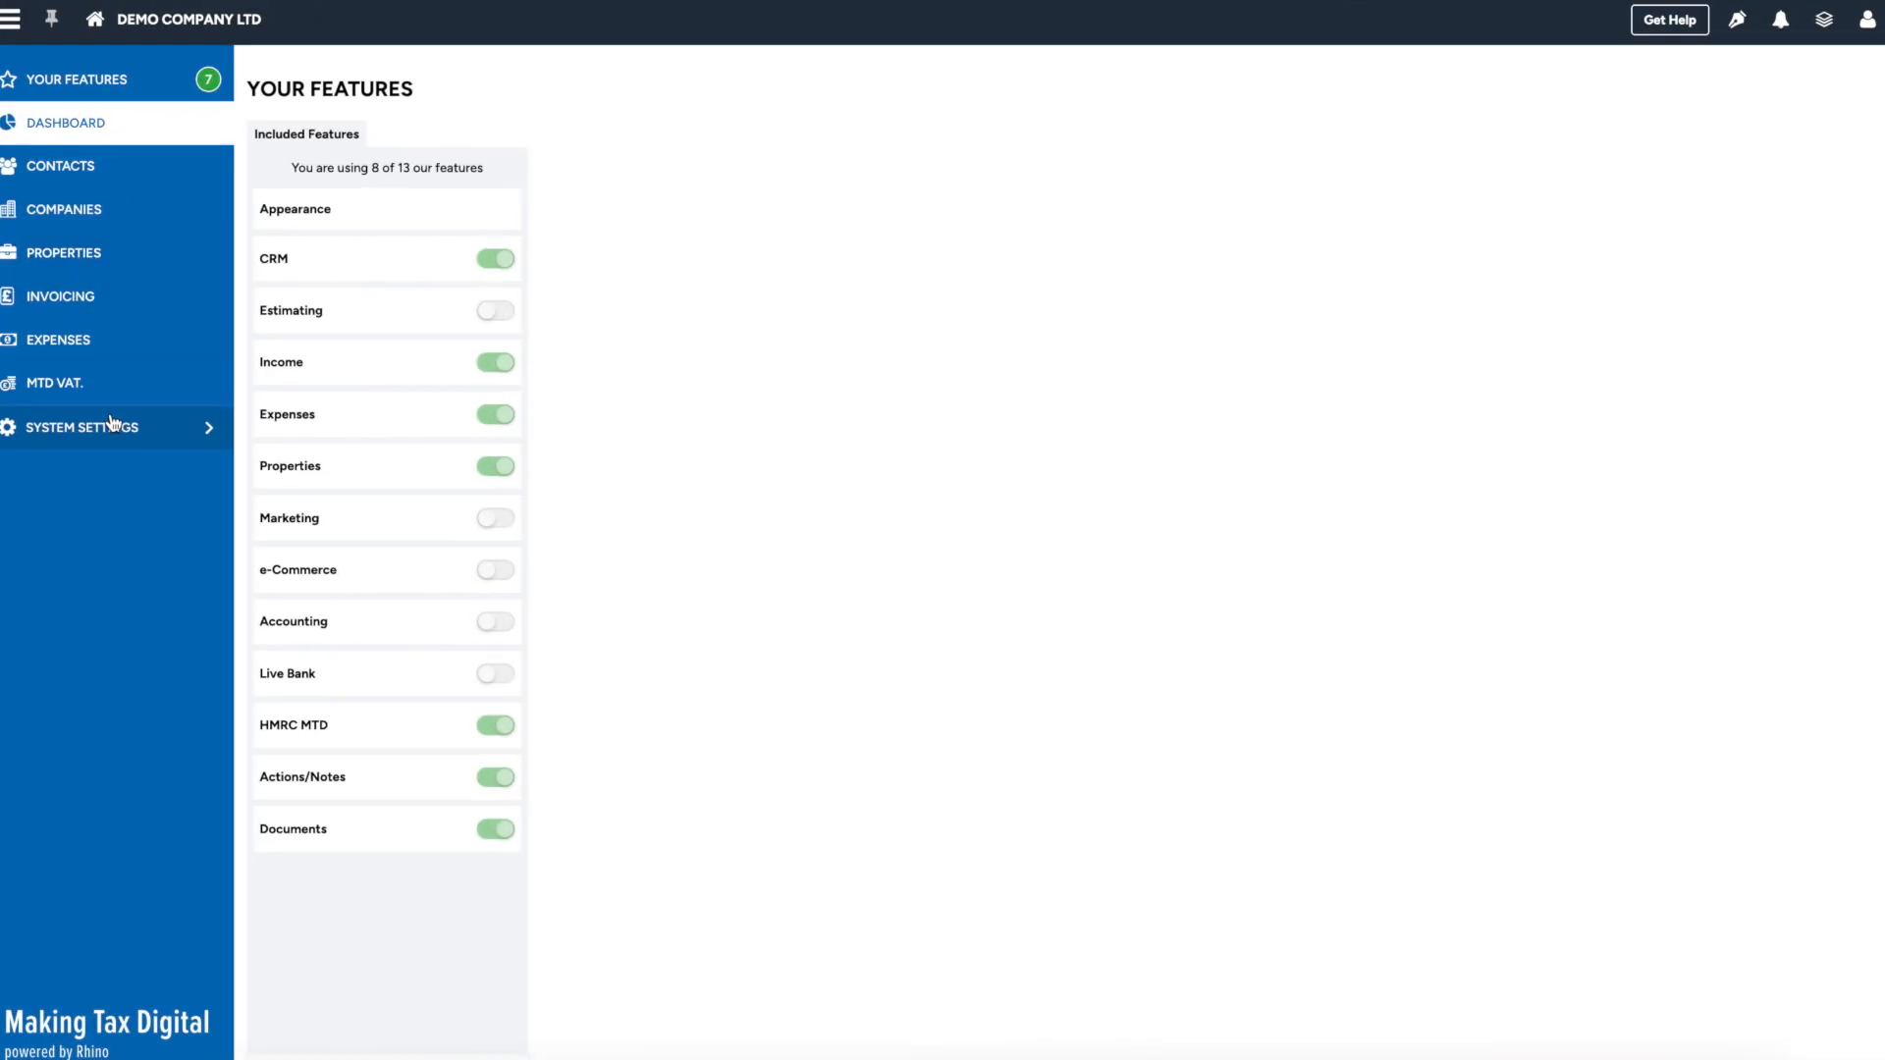
Examine the records for Overheads, Property 1 - Arnesby and Property 2 - Nottingham in the properties list
click(77, 257)
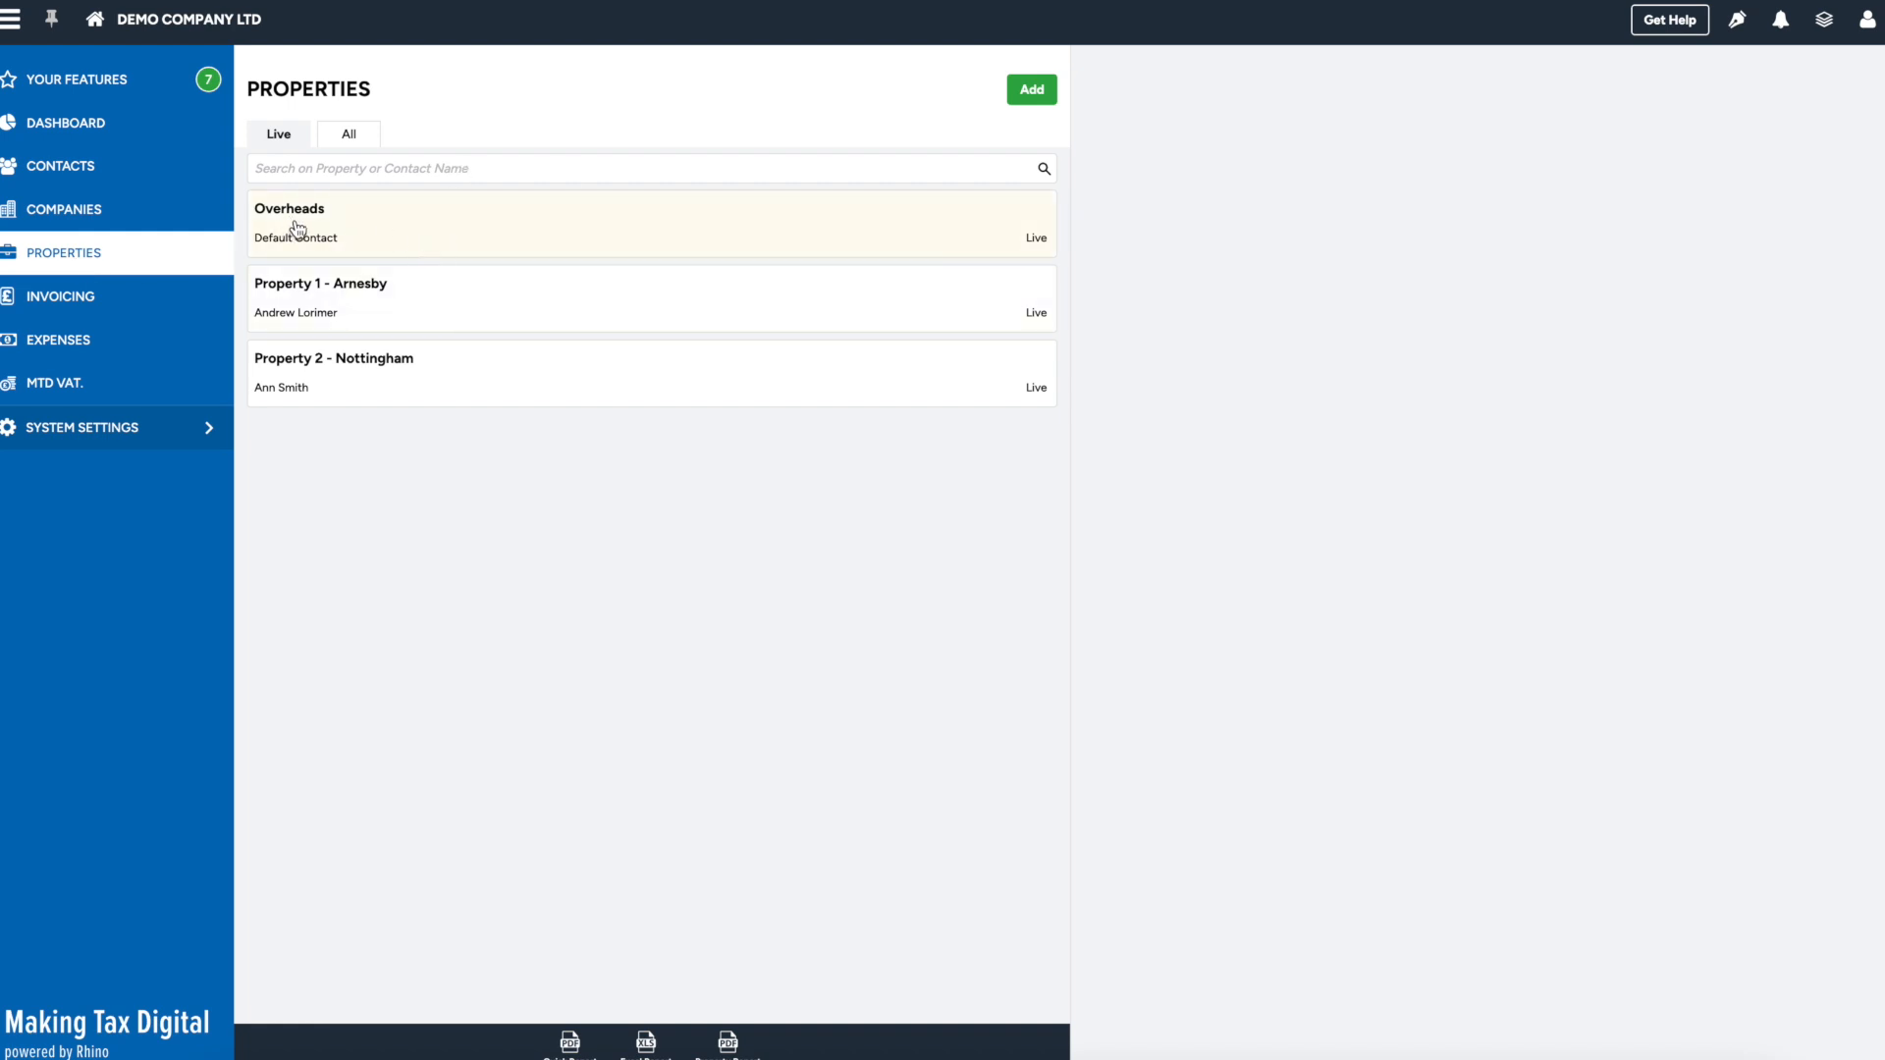
click(655, 227)
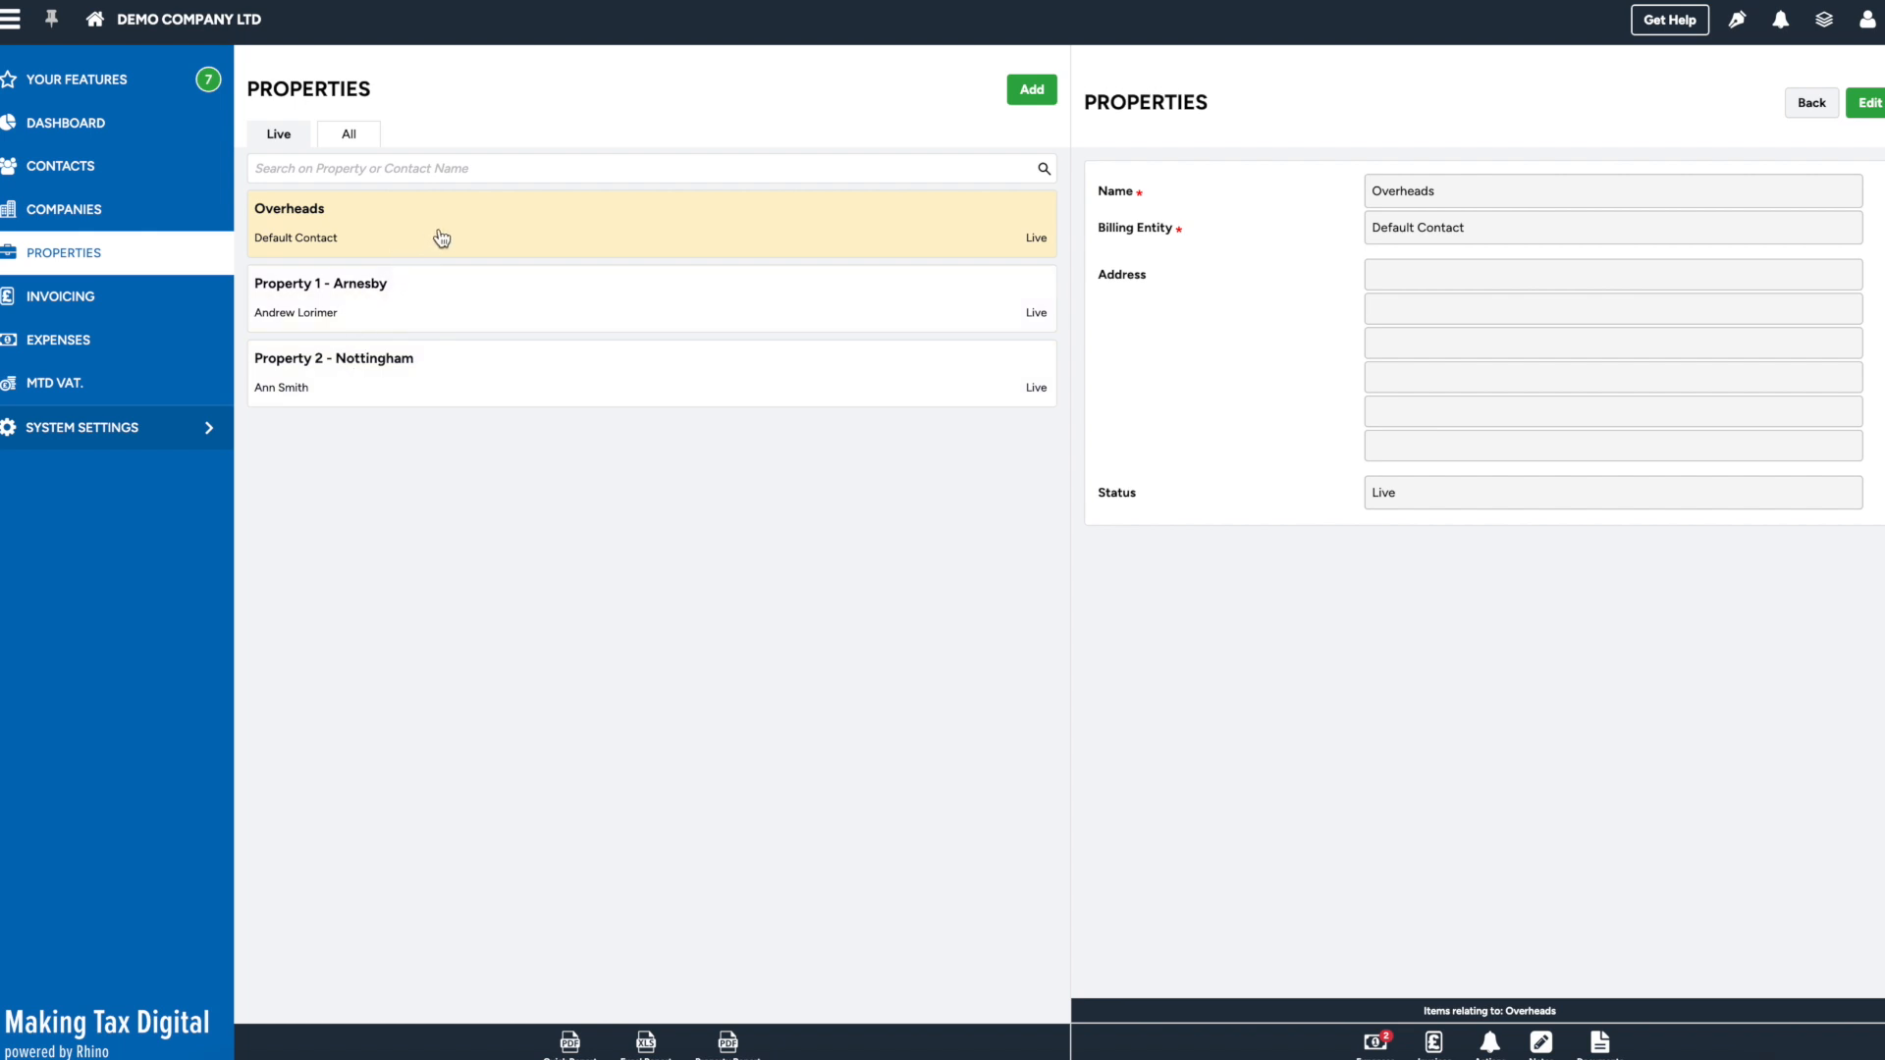
click(414, 302)
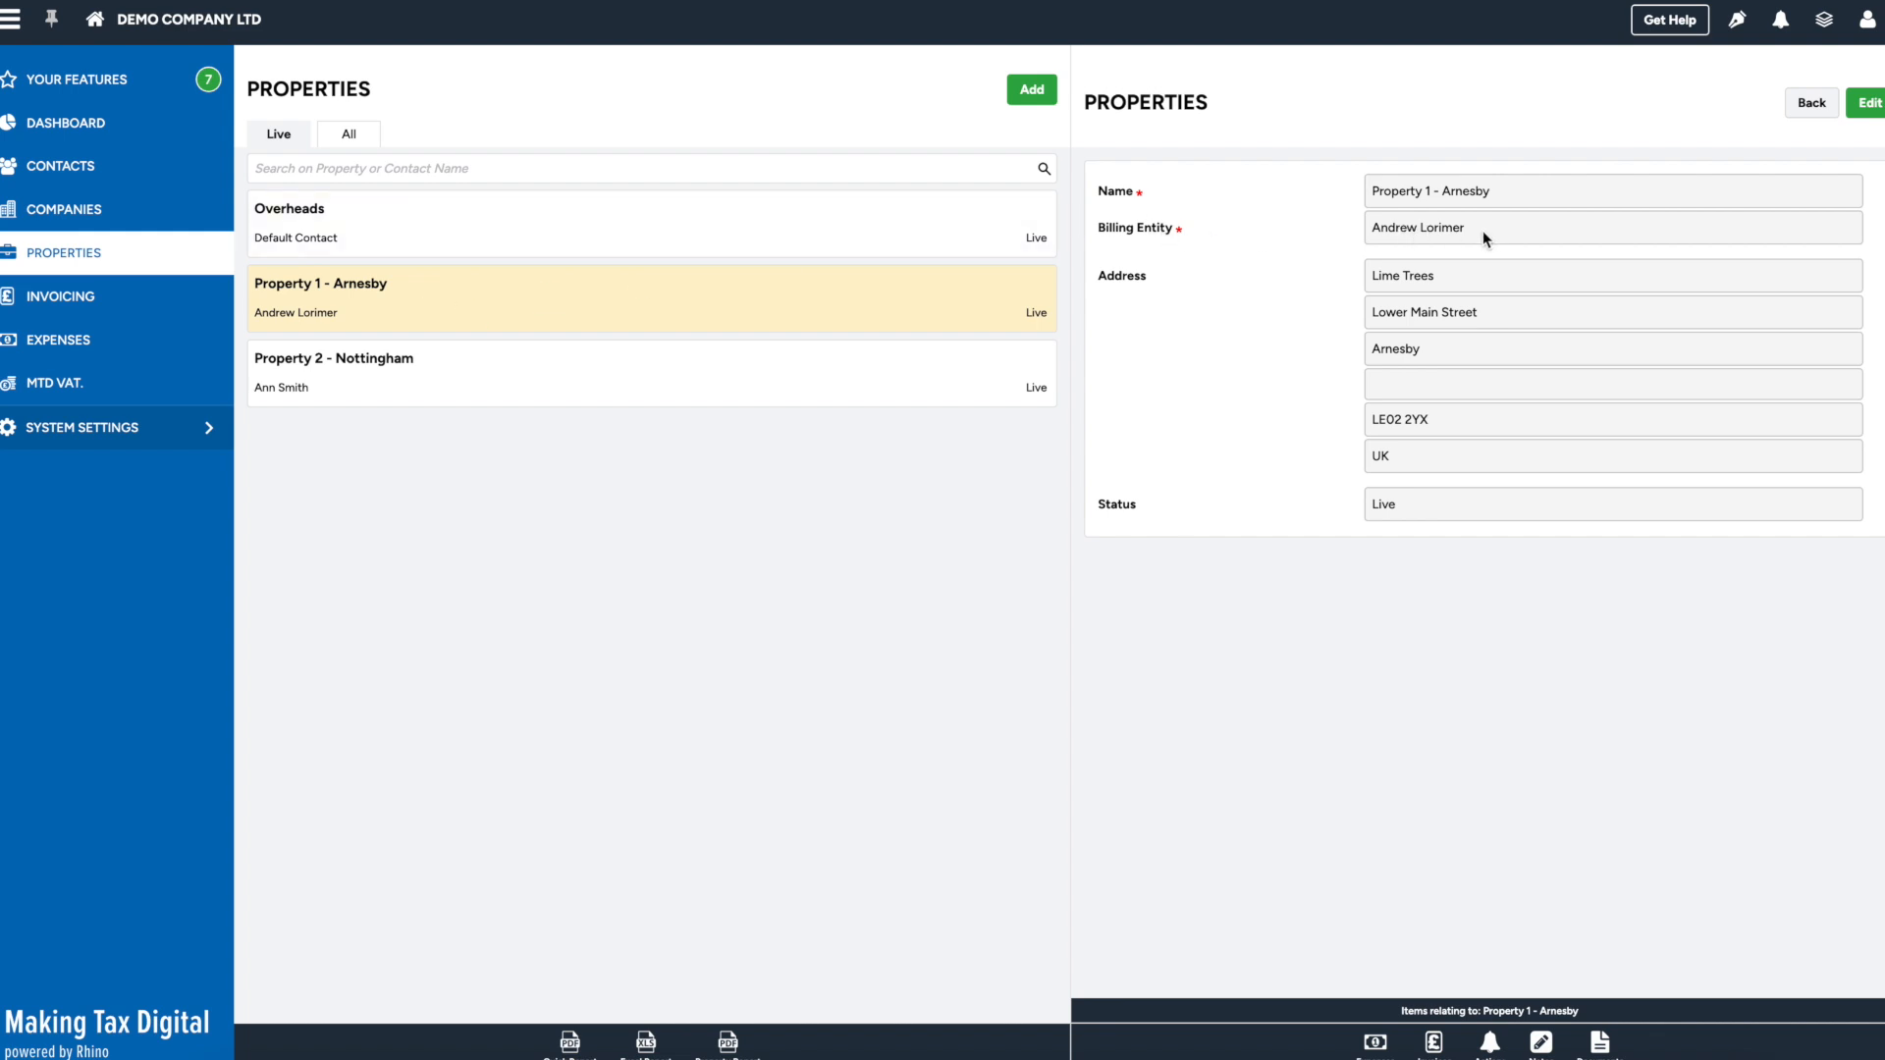
click(353, 371)
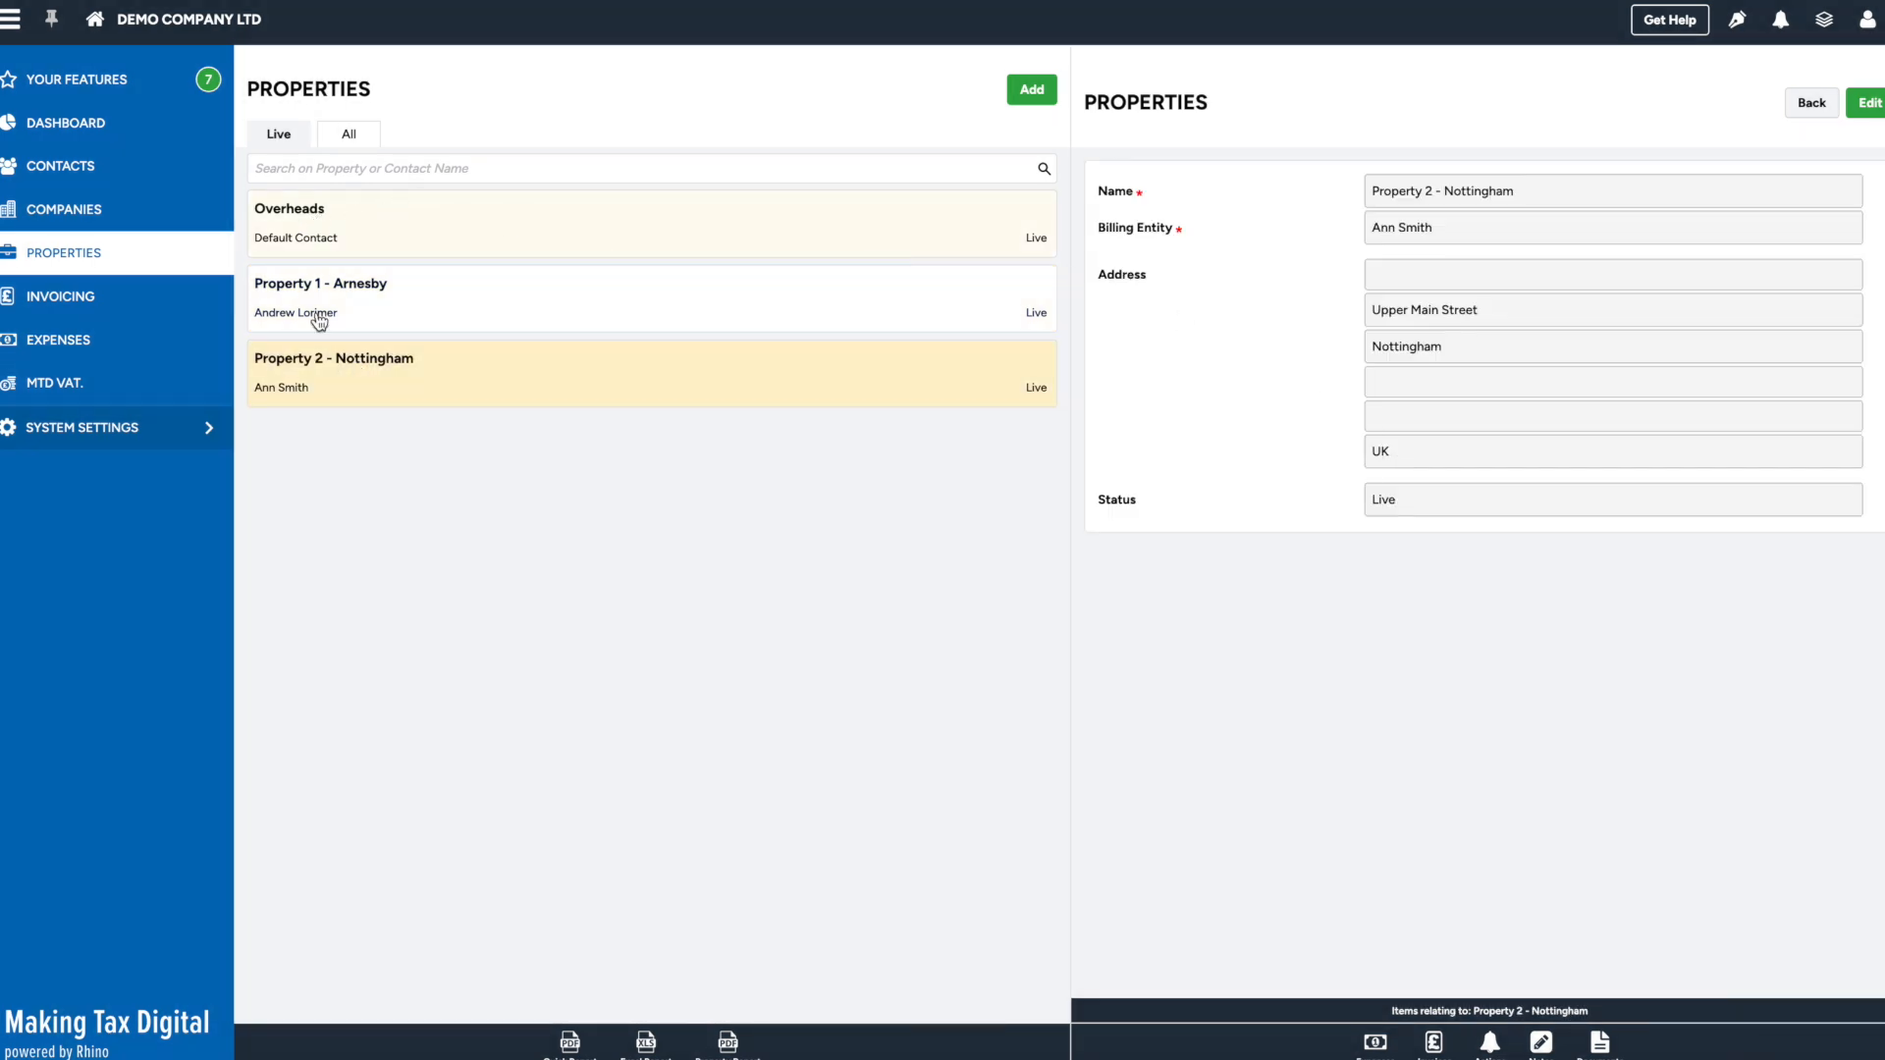
Start a new invoice for Property 1 - Arnesby with the description "Monthly Rental" and a total of 1,000.00
click(86, 137)
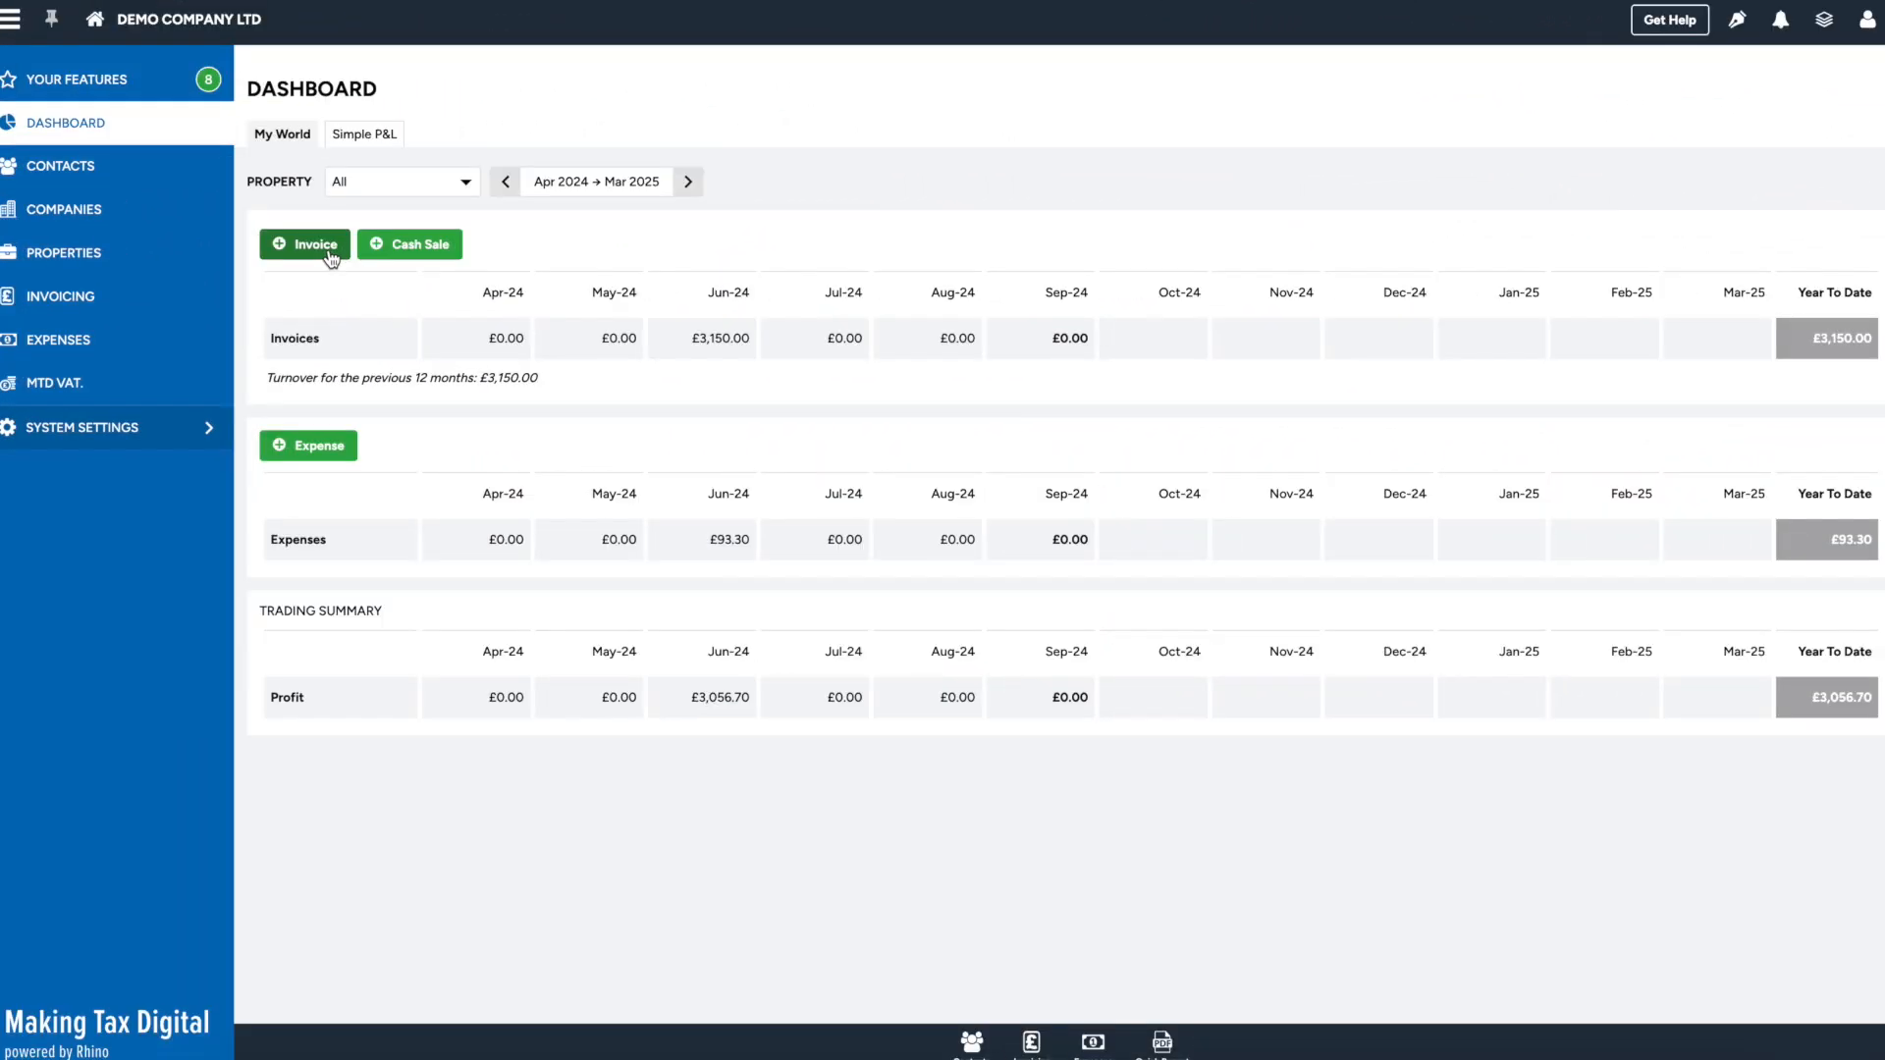
click(308, 245)
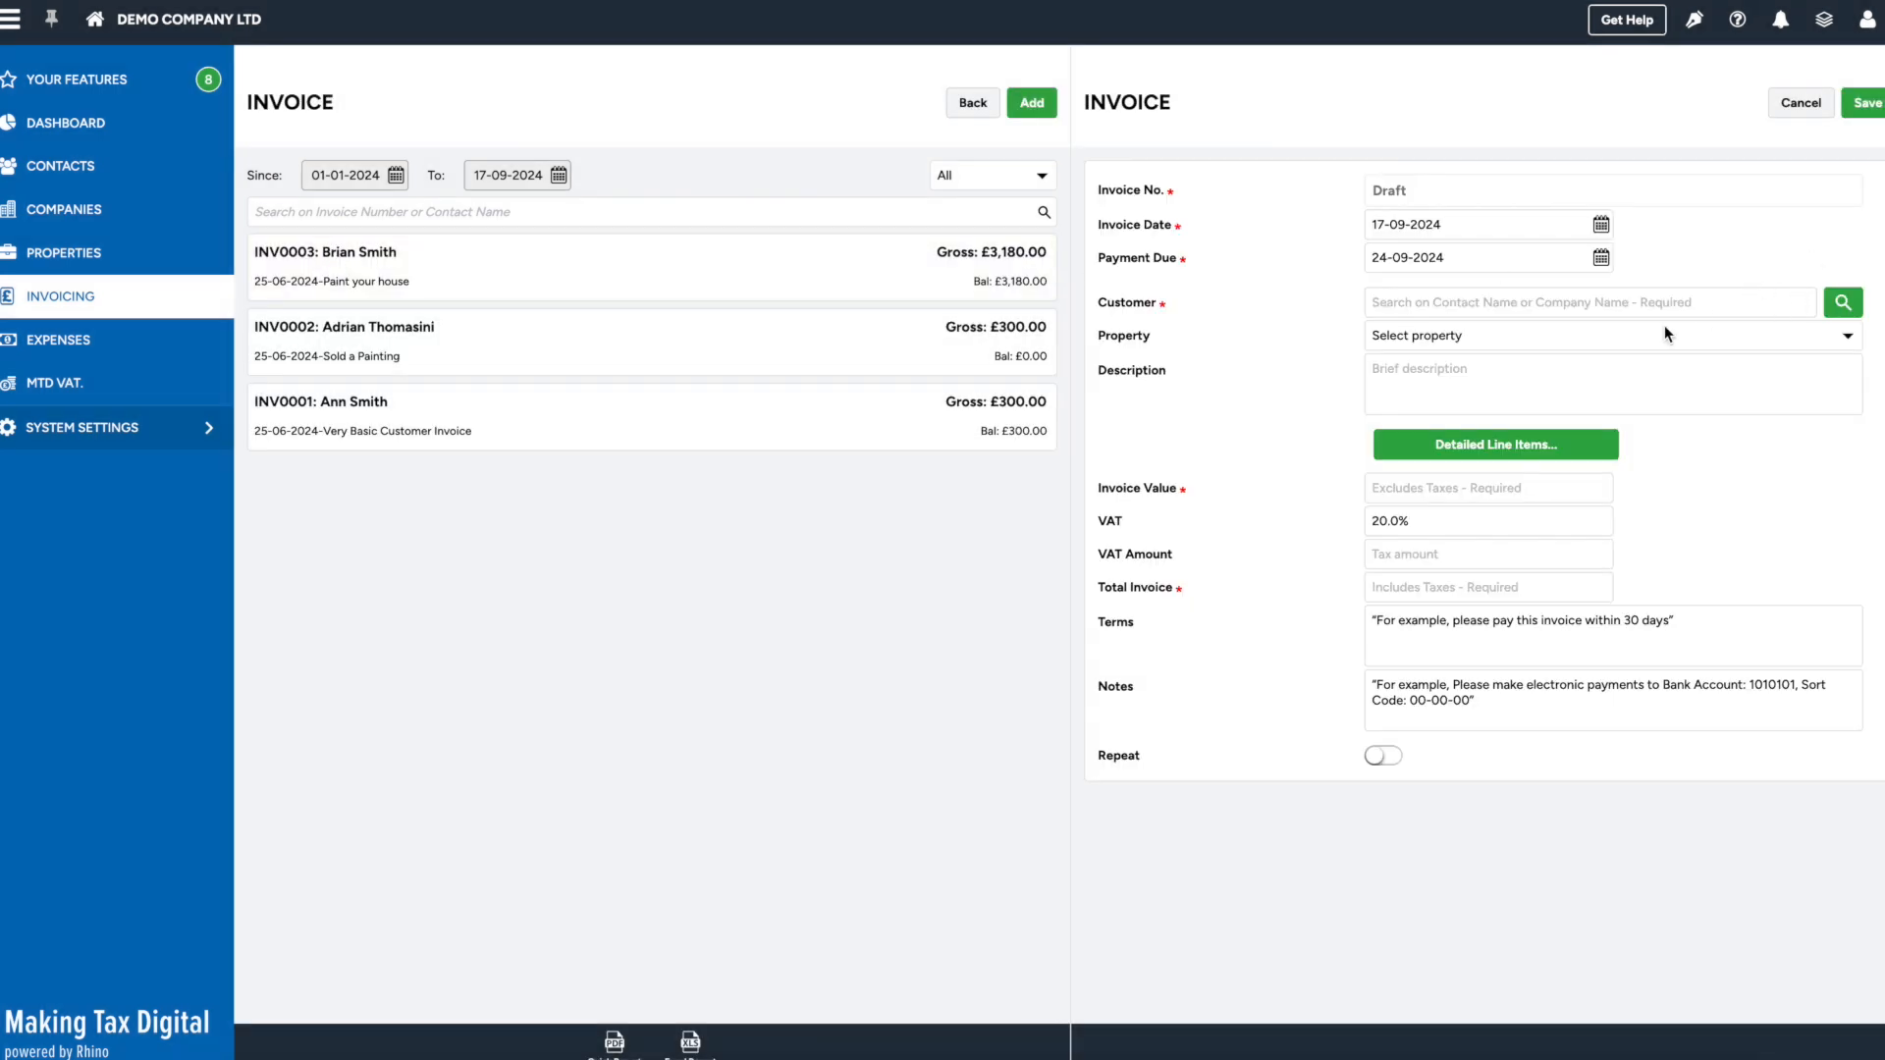
click(1451, 340)
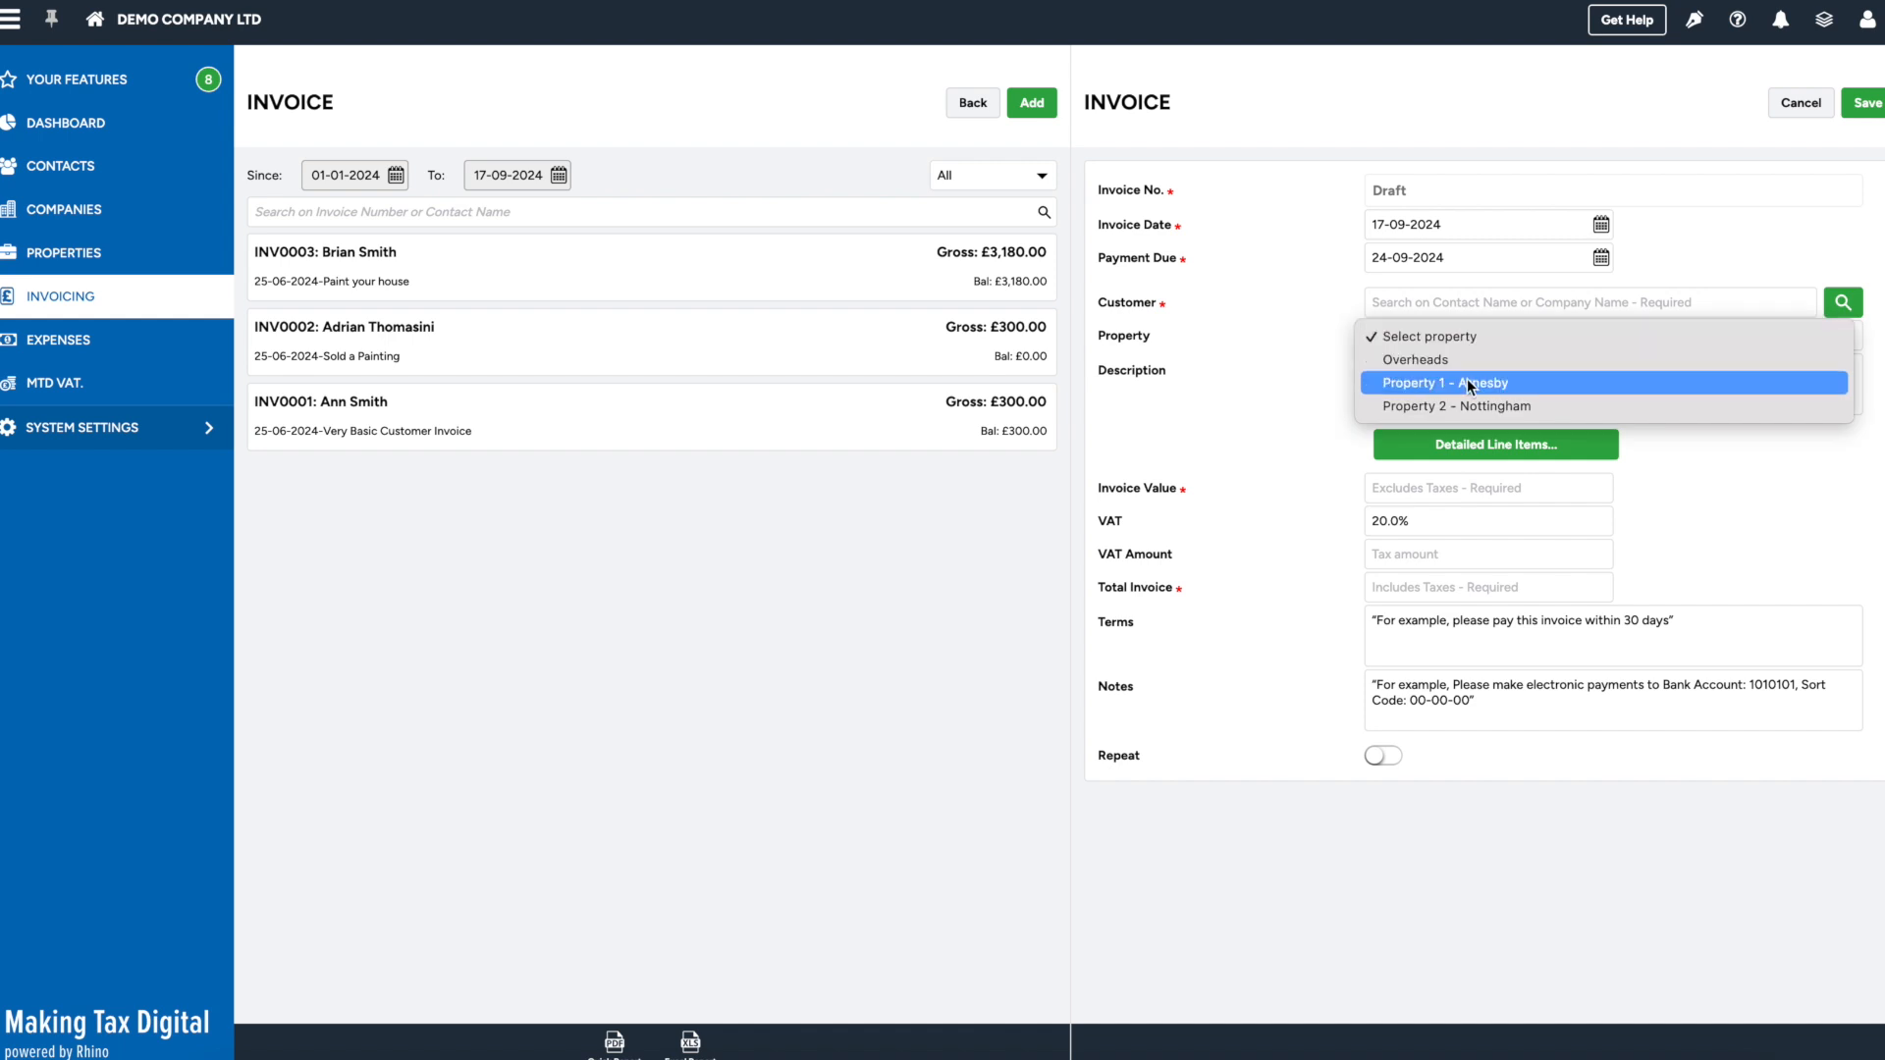
click(1461, 379)
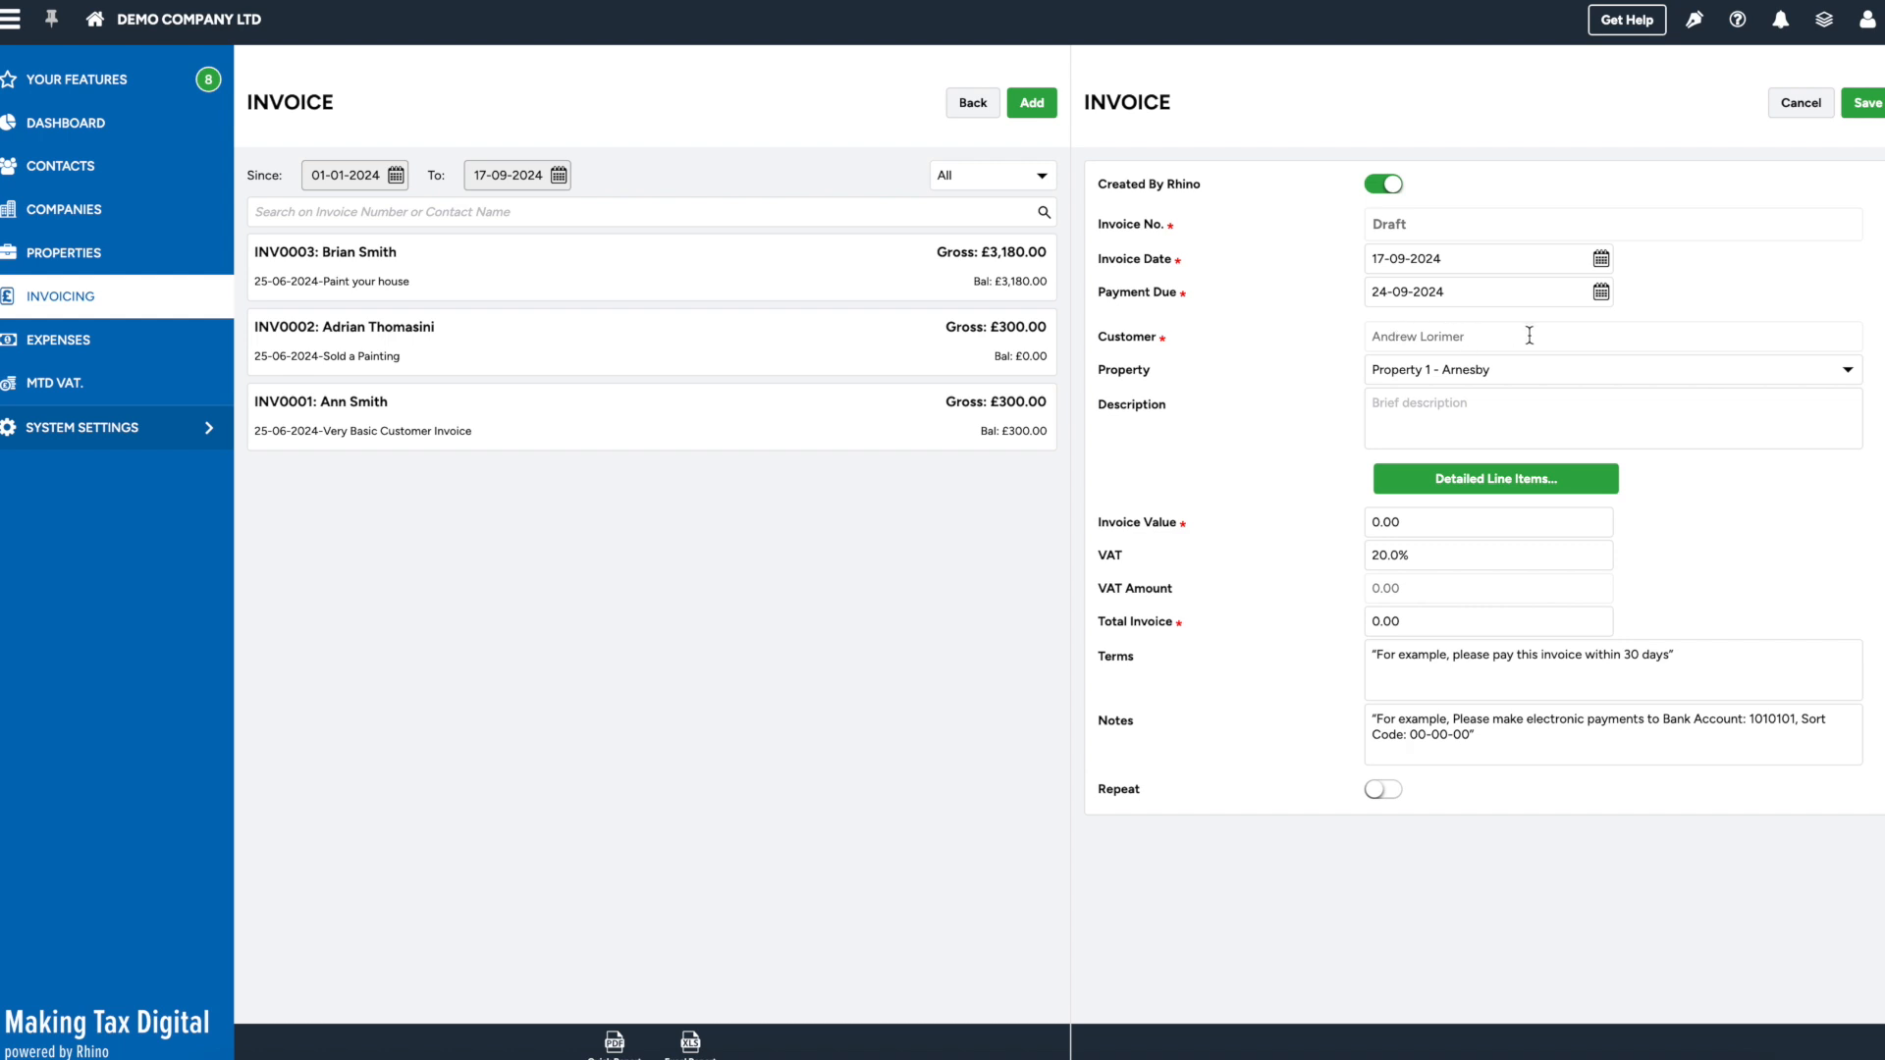
click(1441, 423)
text(Monthly Rental)
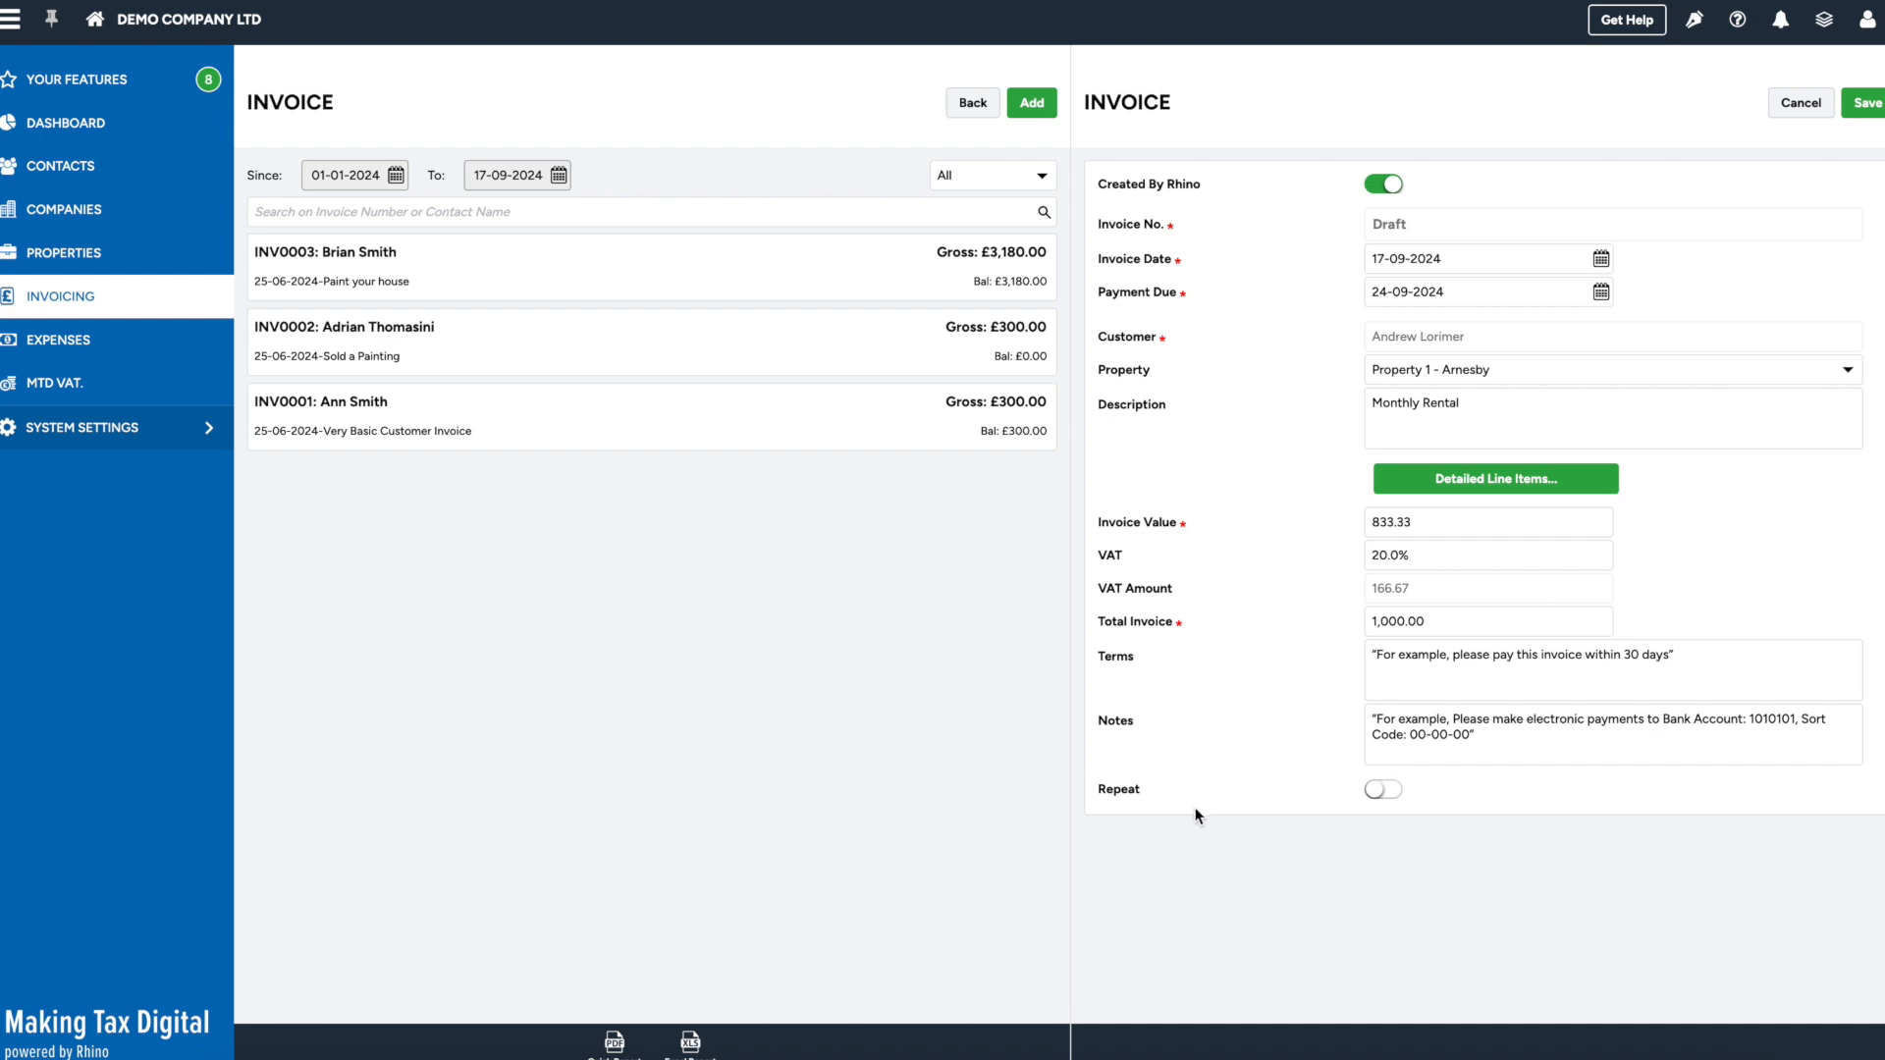
Make the invoice repeat monthly until 30-12-2024 and save it
click(1396, 795)
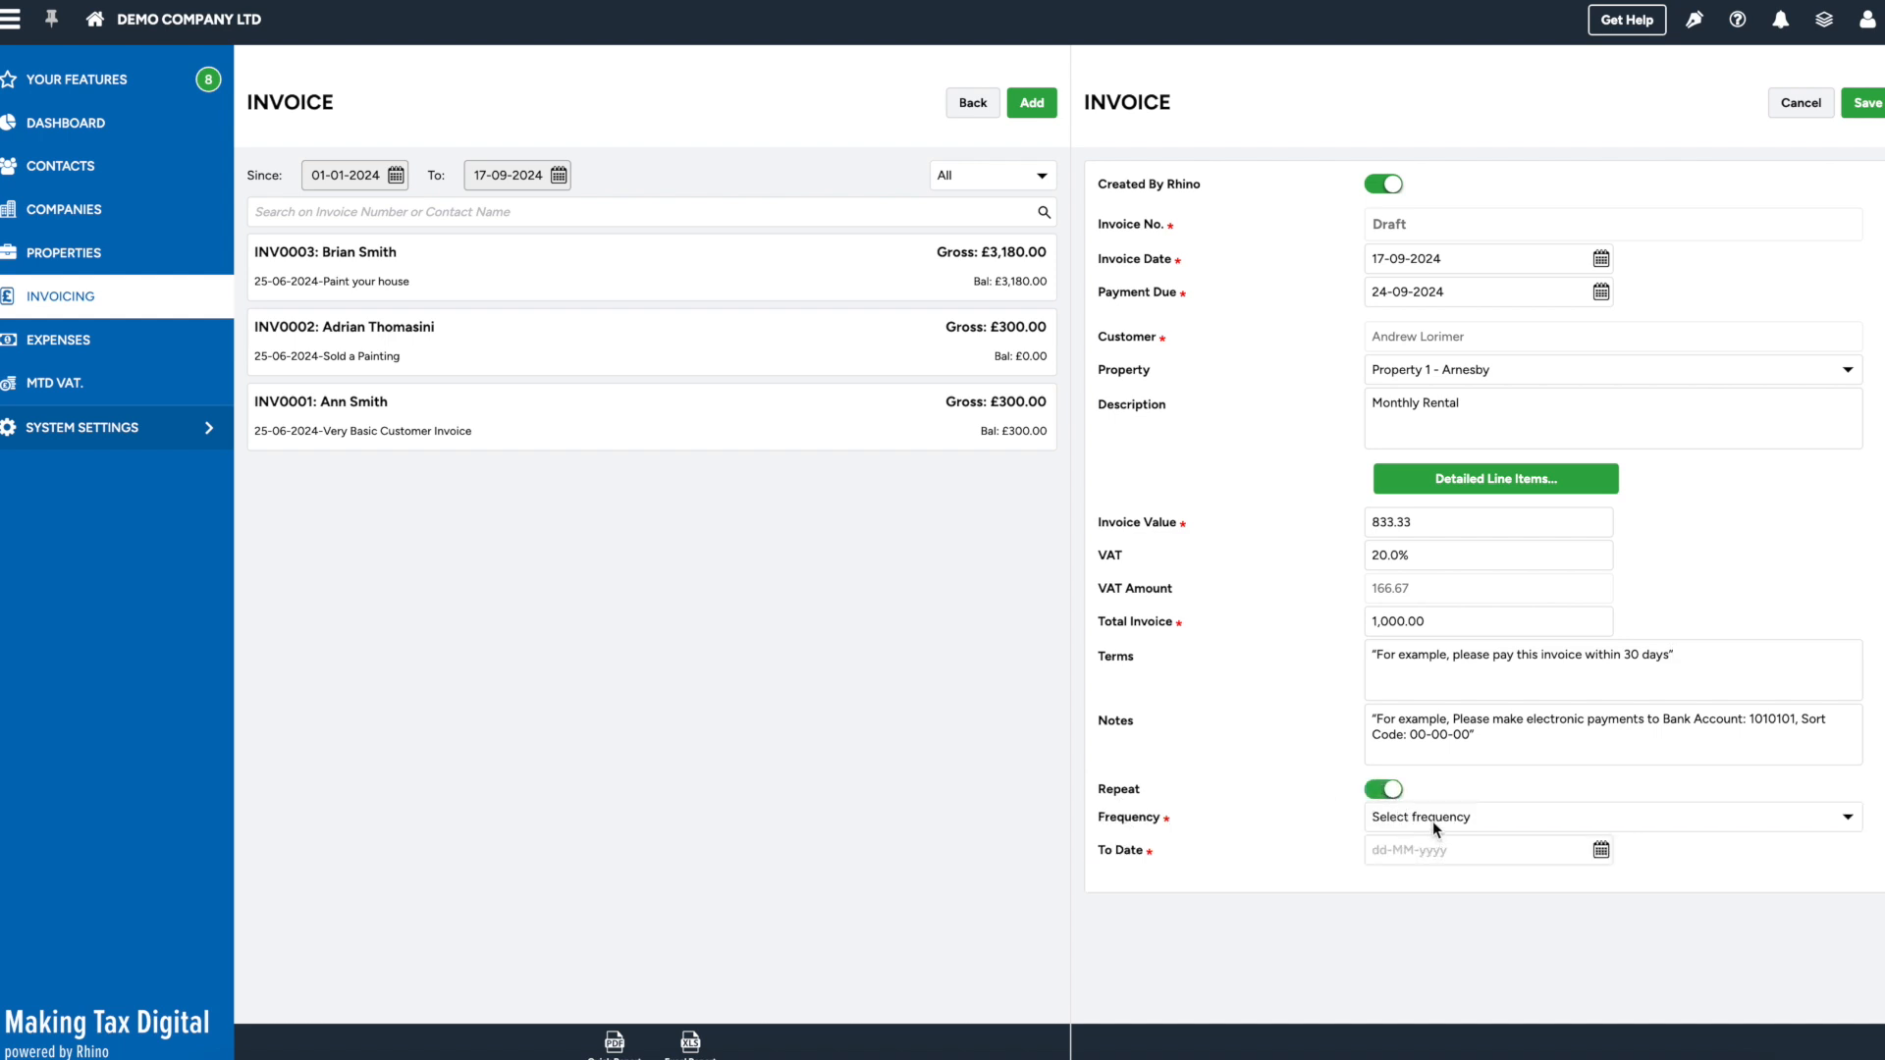
click(1432, 819)
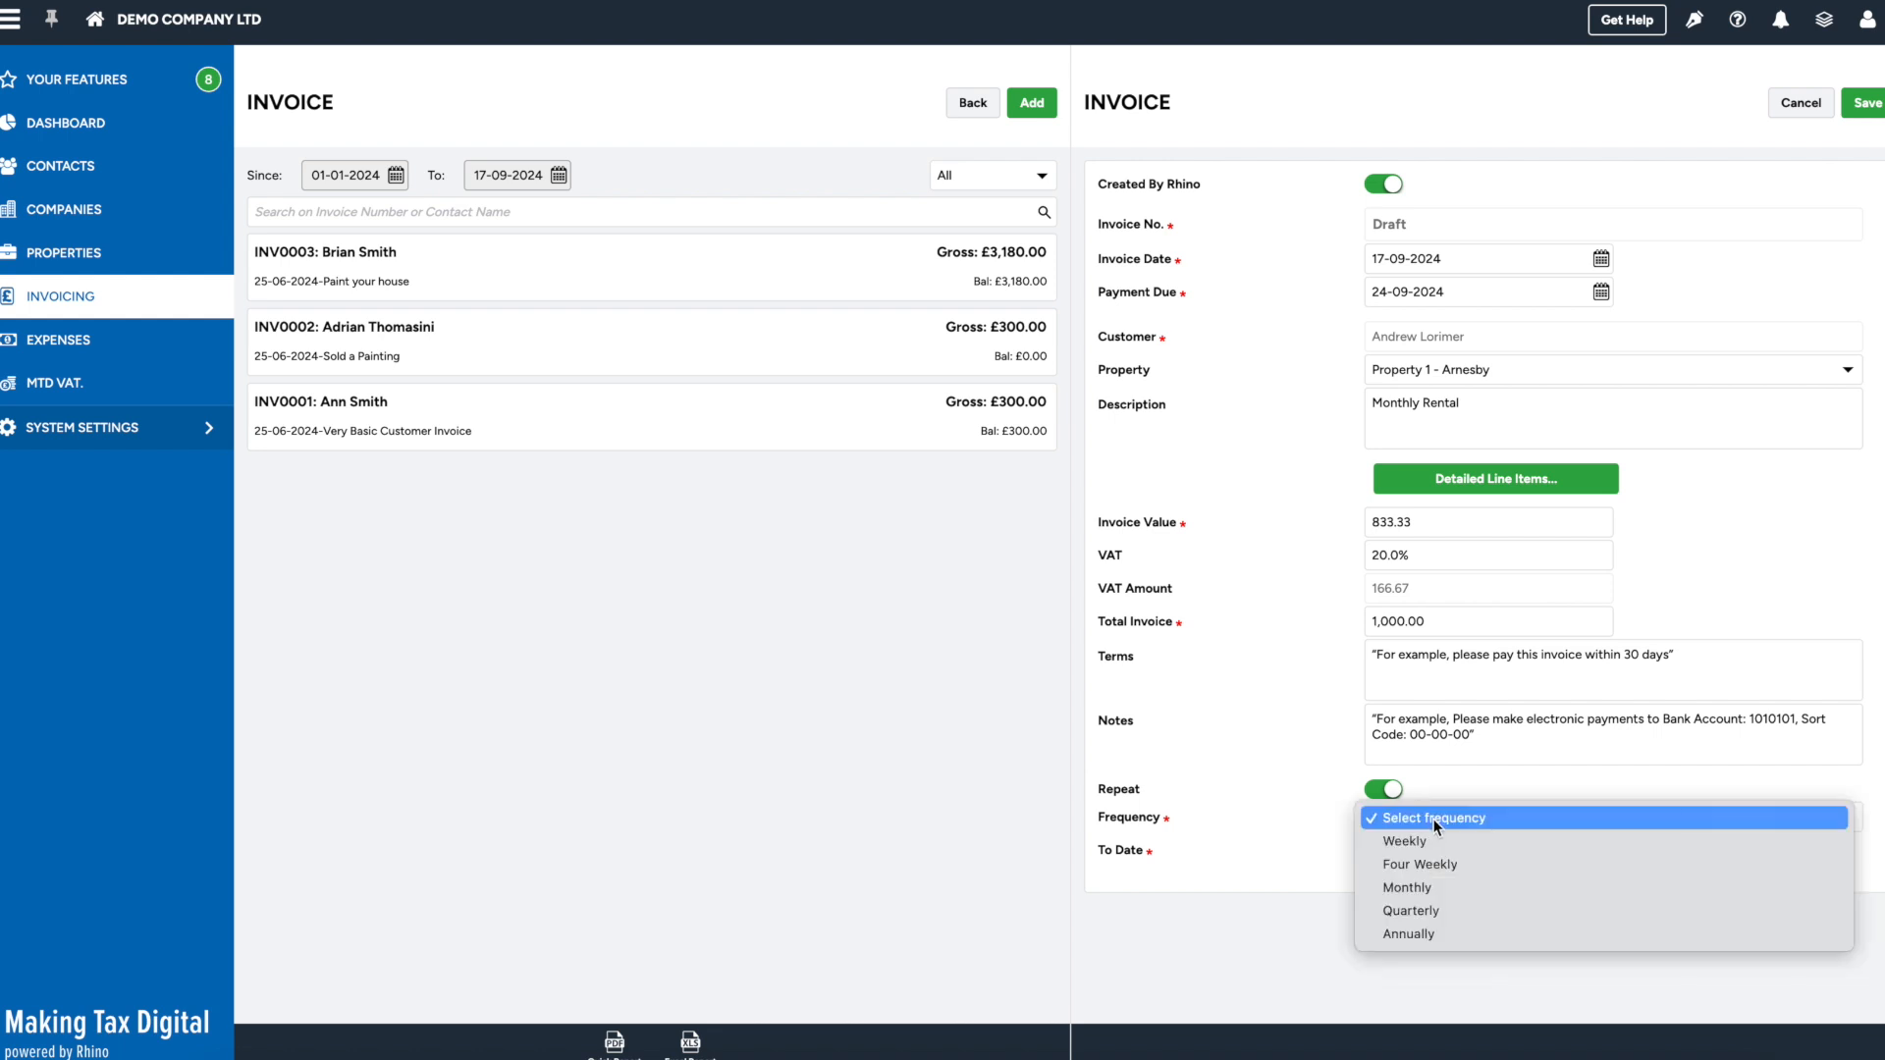
click(1429, 886)
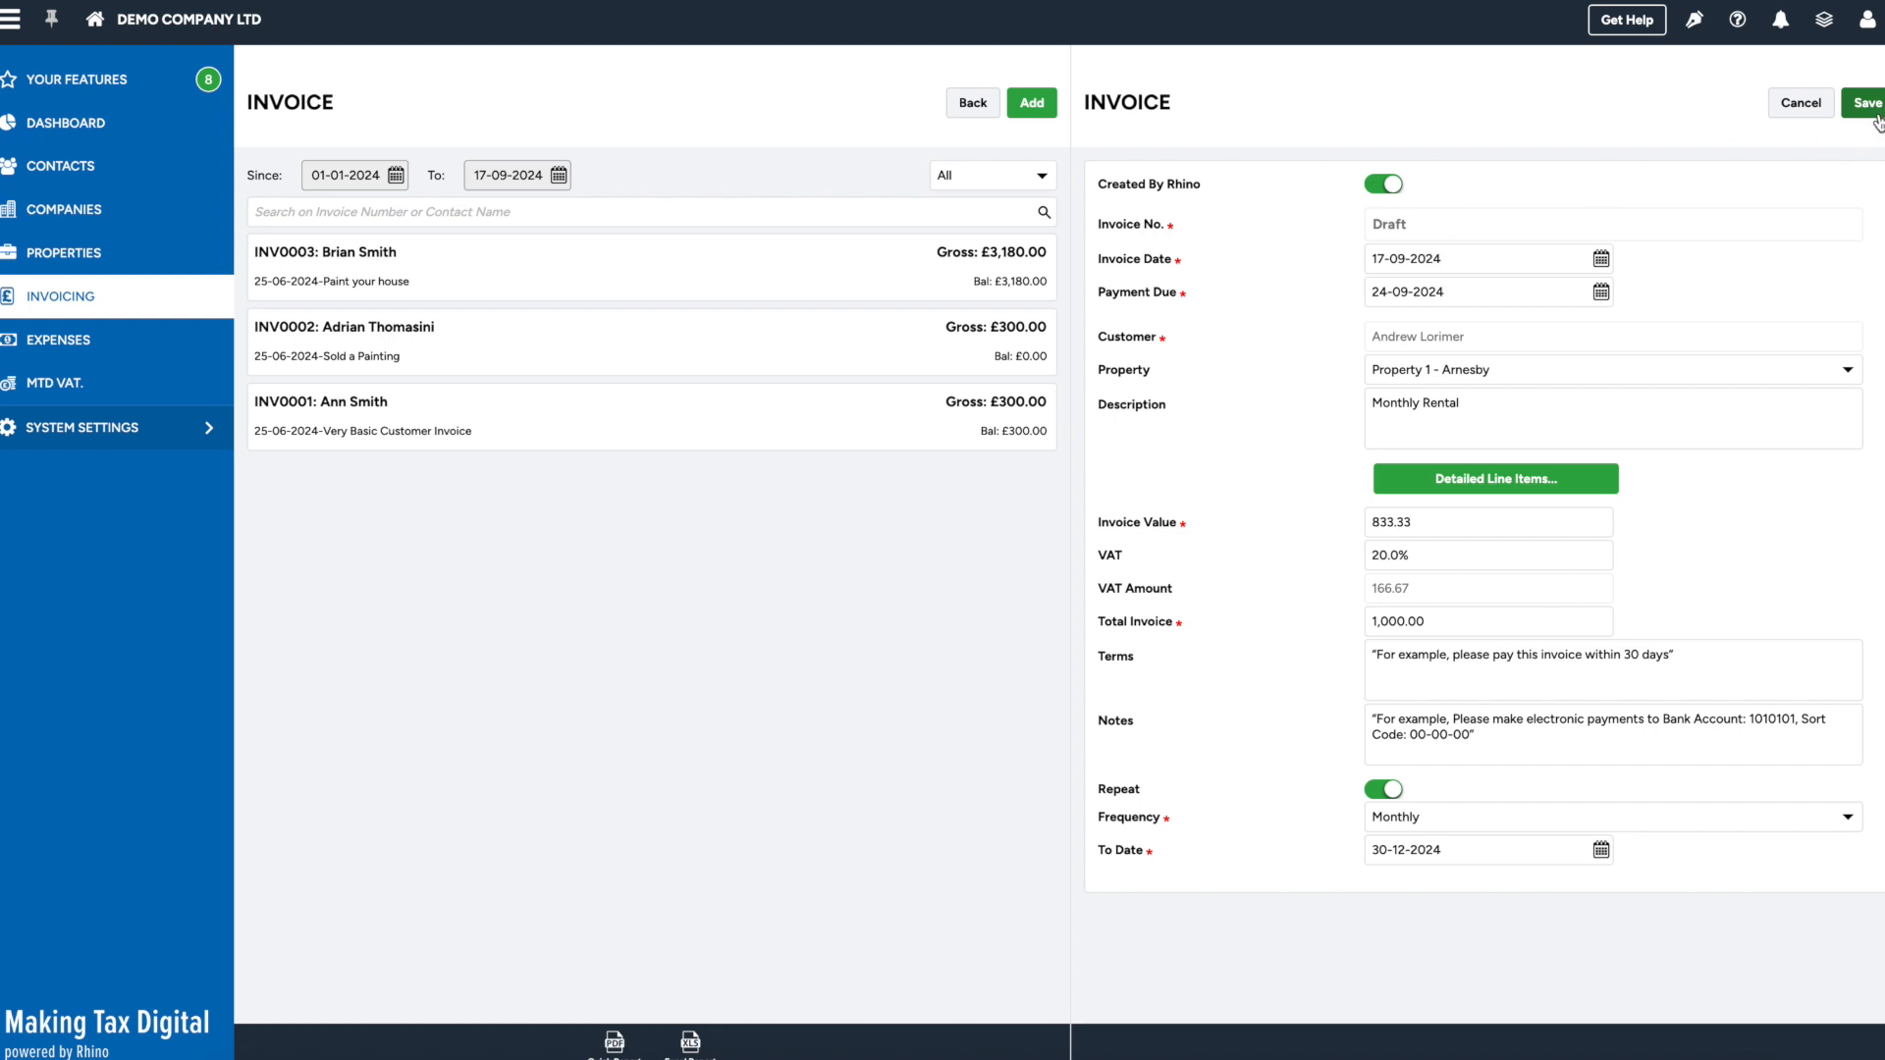
click(1862, 113)
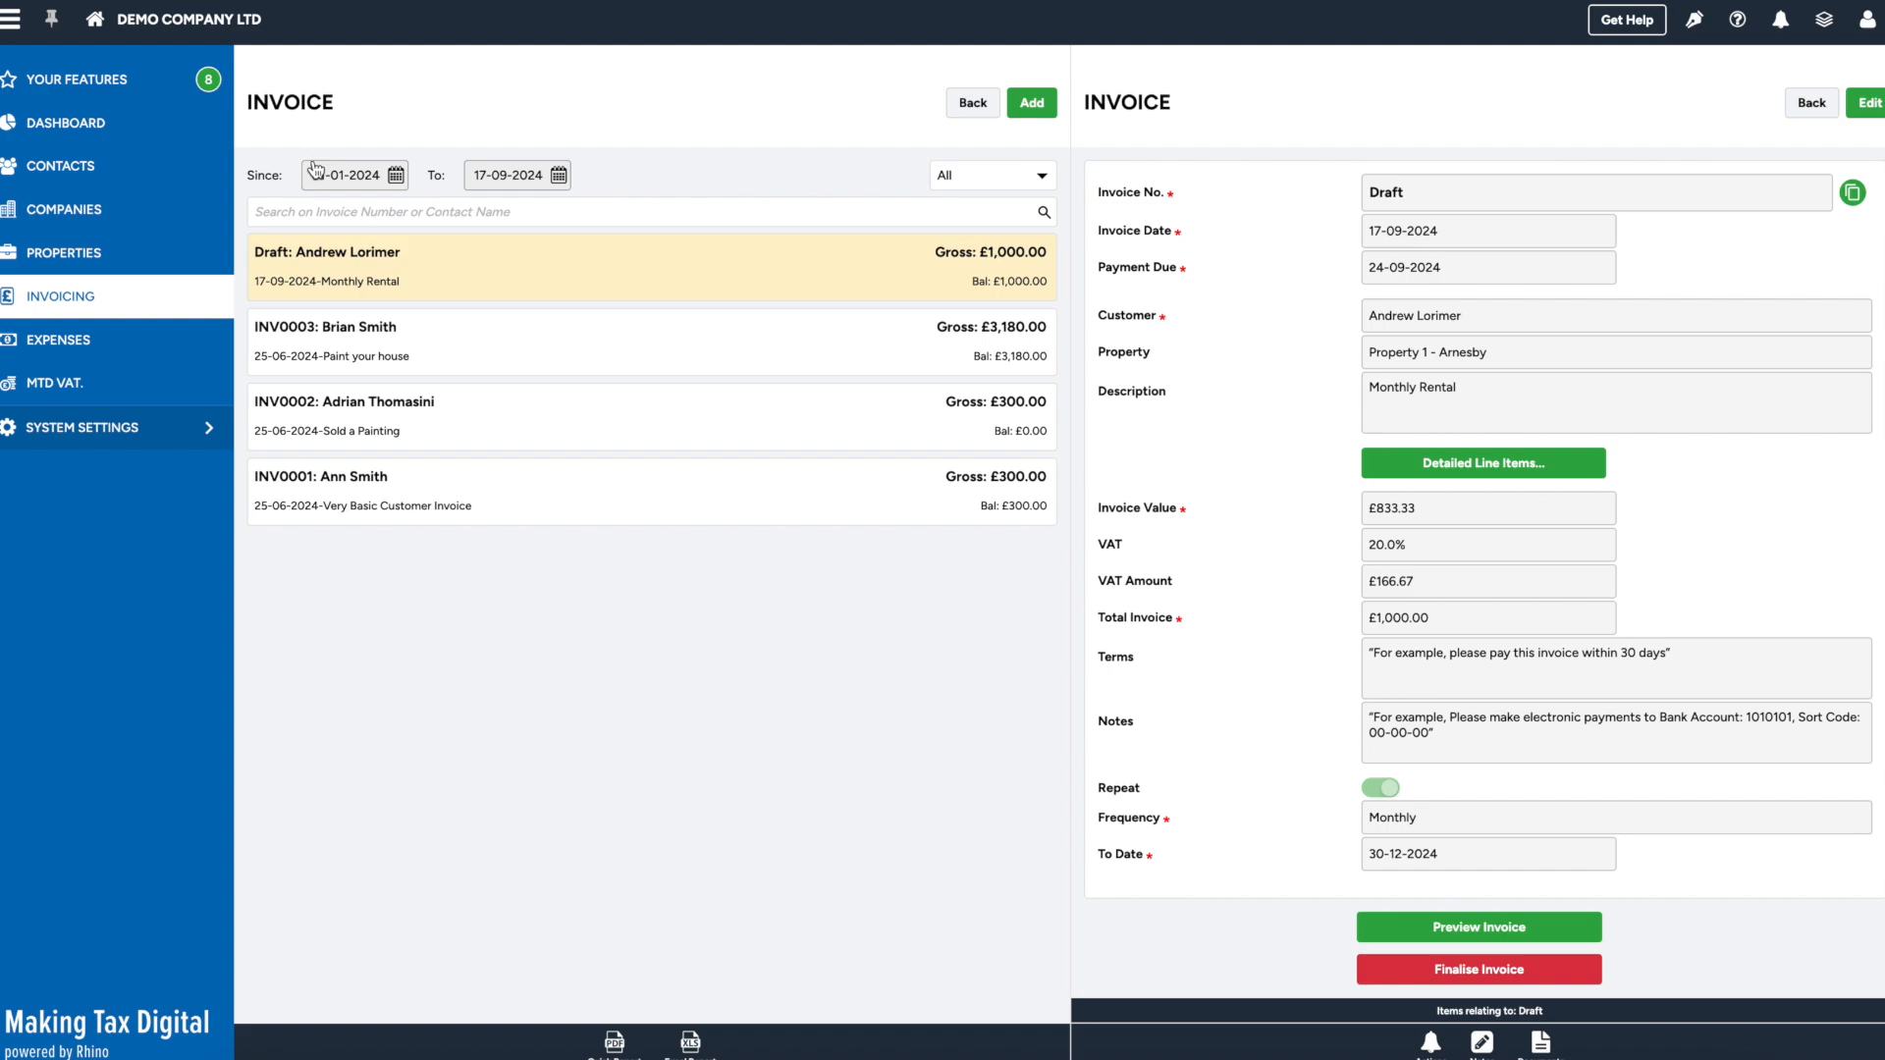
Open the September 2024 Monthly Rental draft from the dashboard's invoice figures, finalise it and return to the dashboard
click(90, 126)
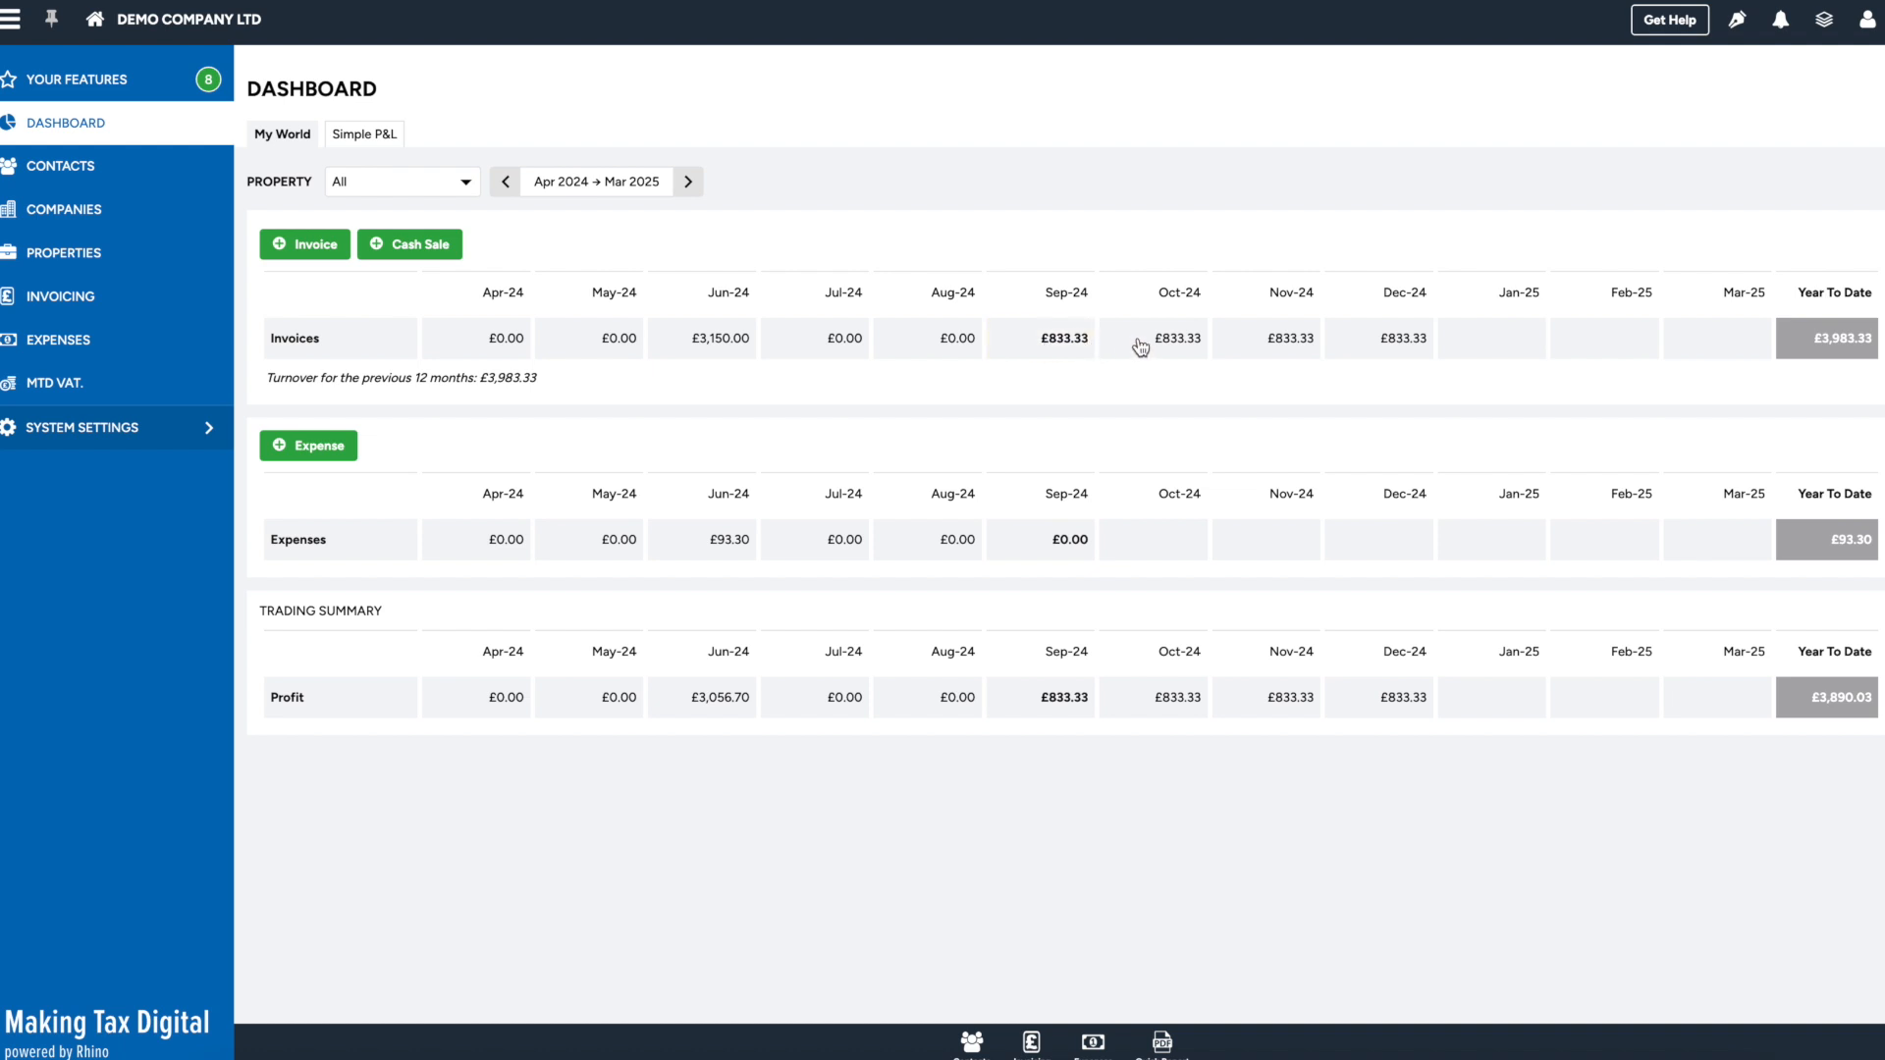
click(1059, 344)
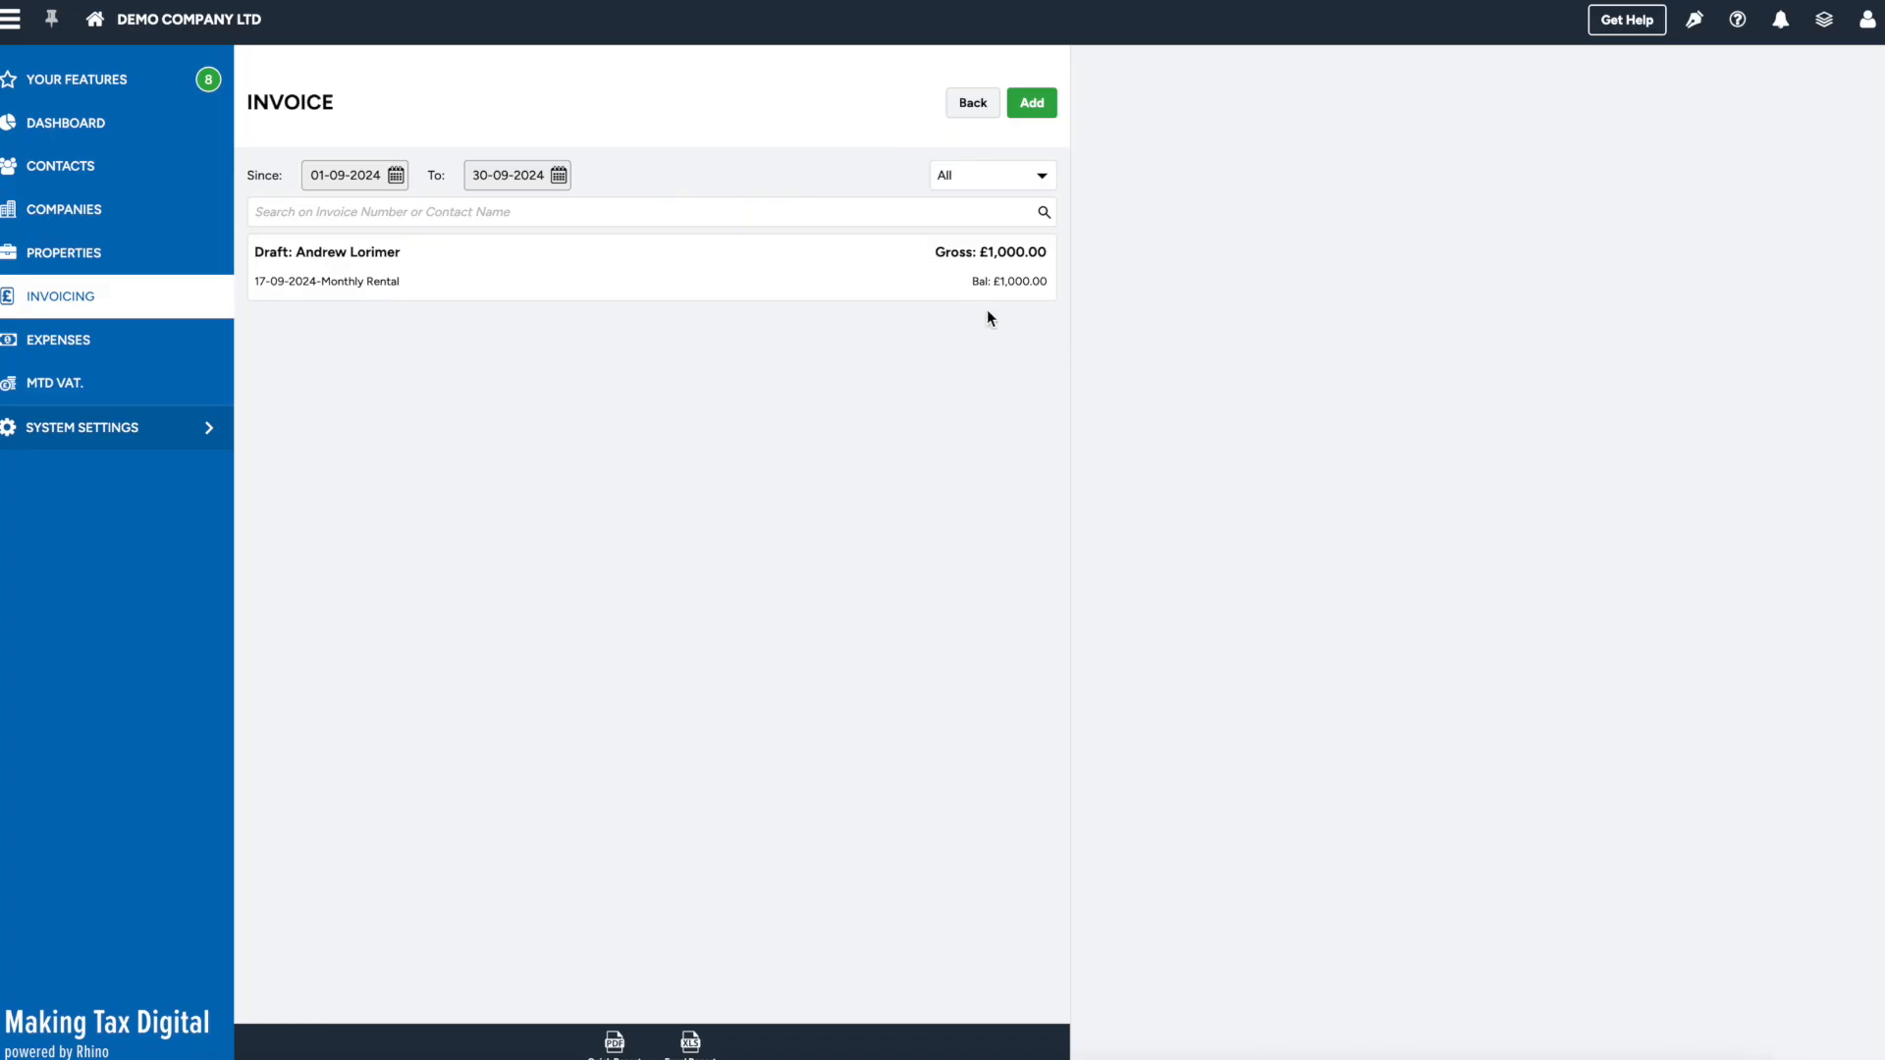
click(786, 278)
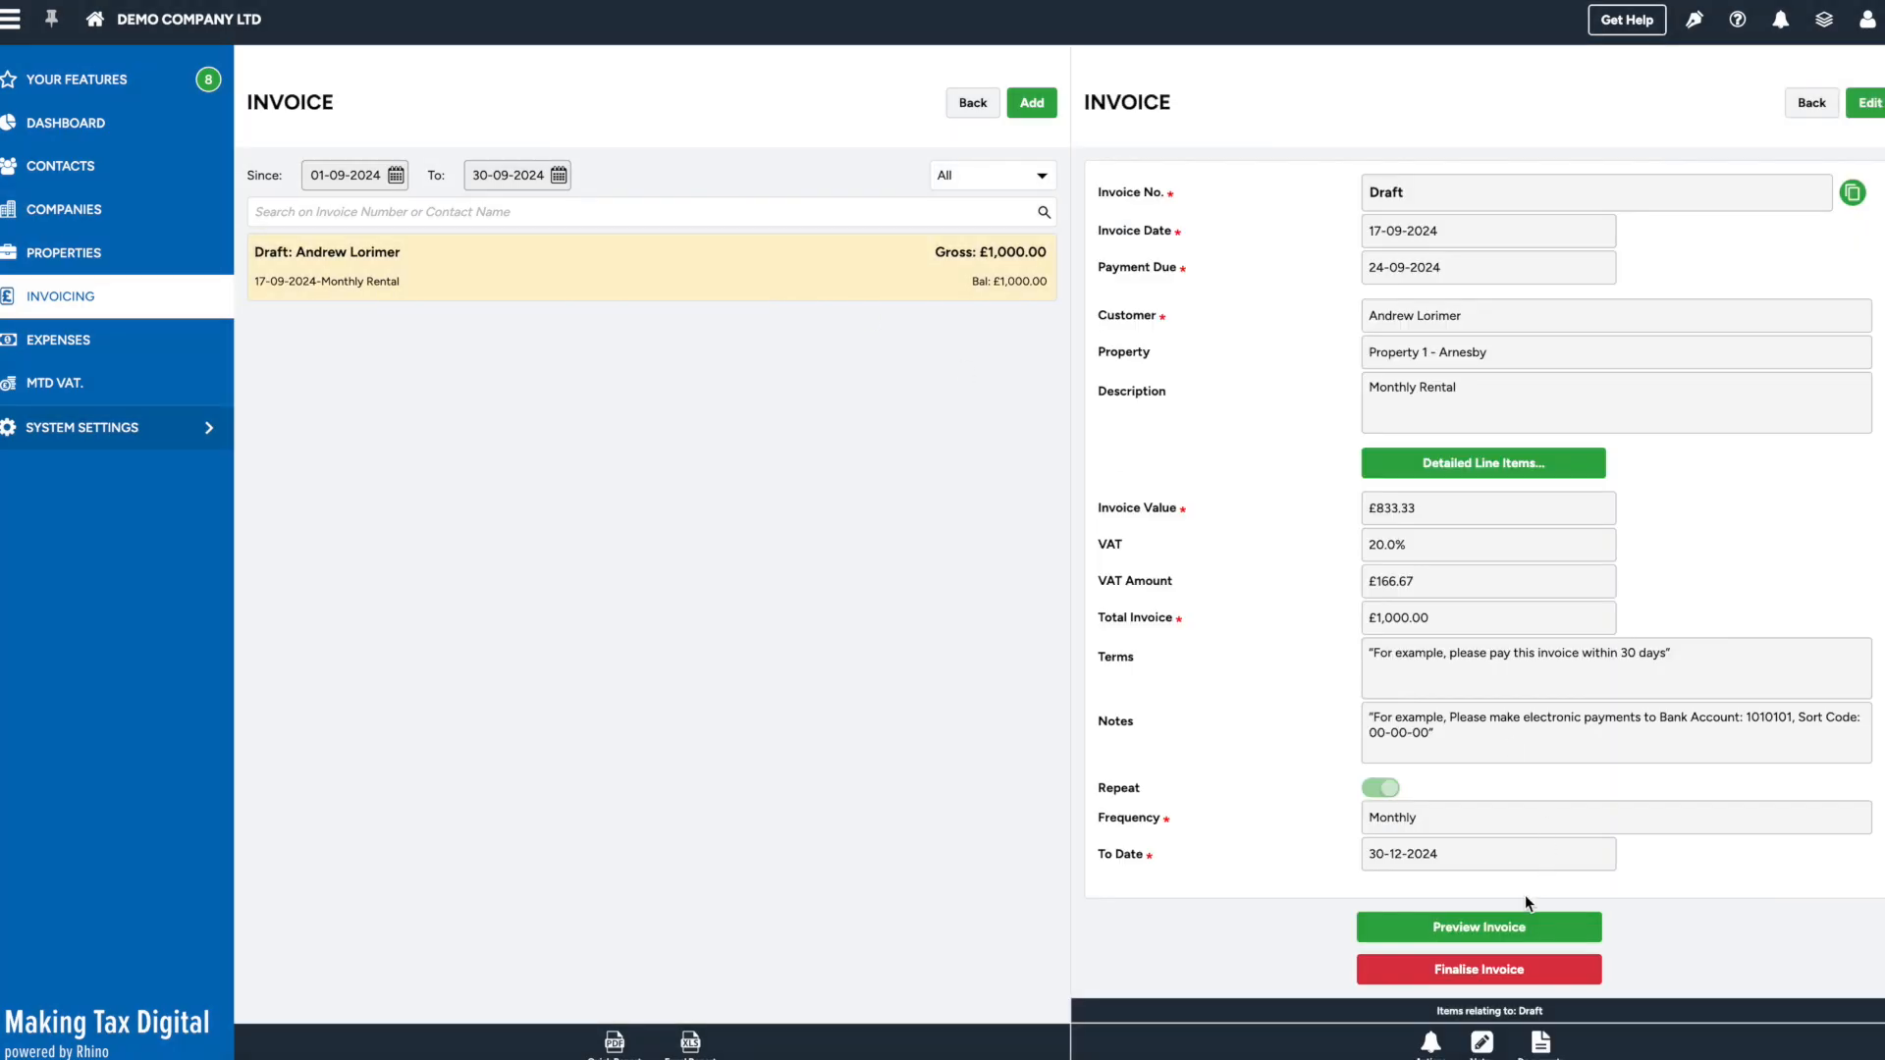
click(1503, 972)
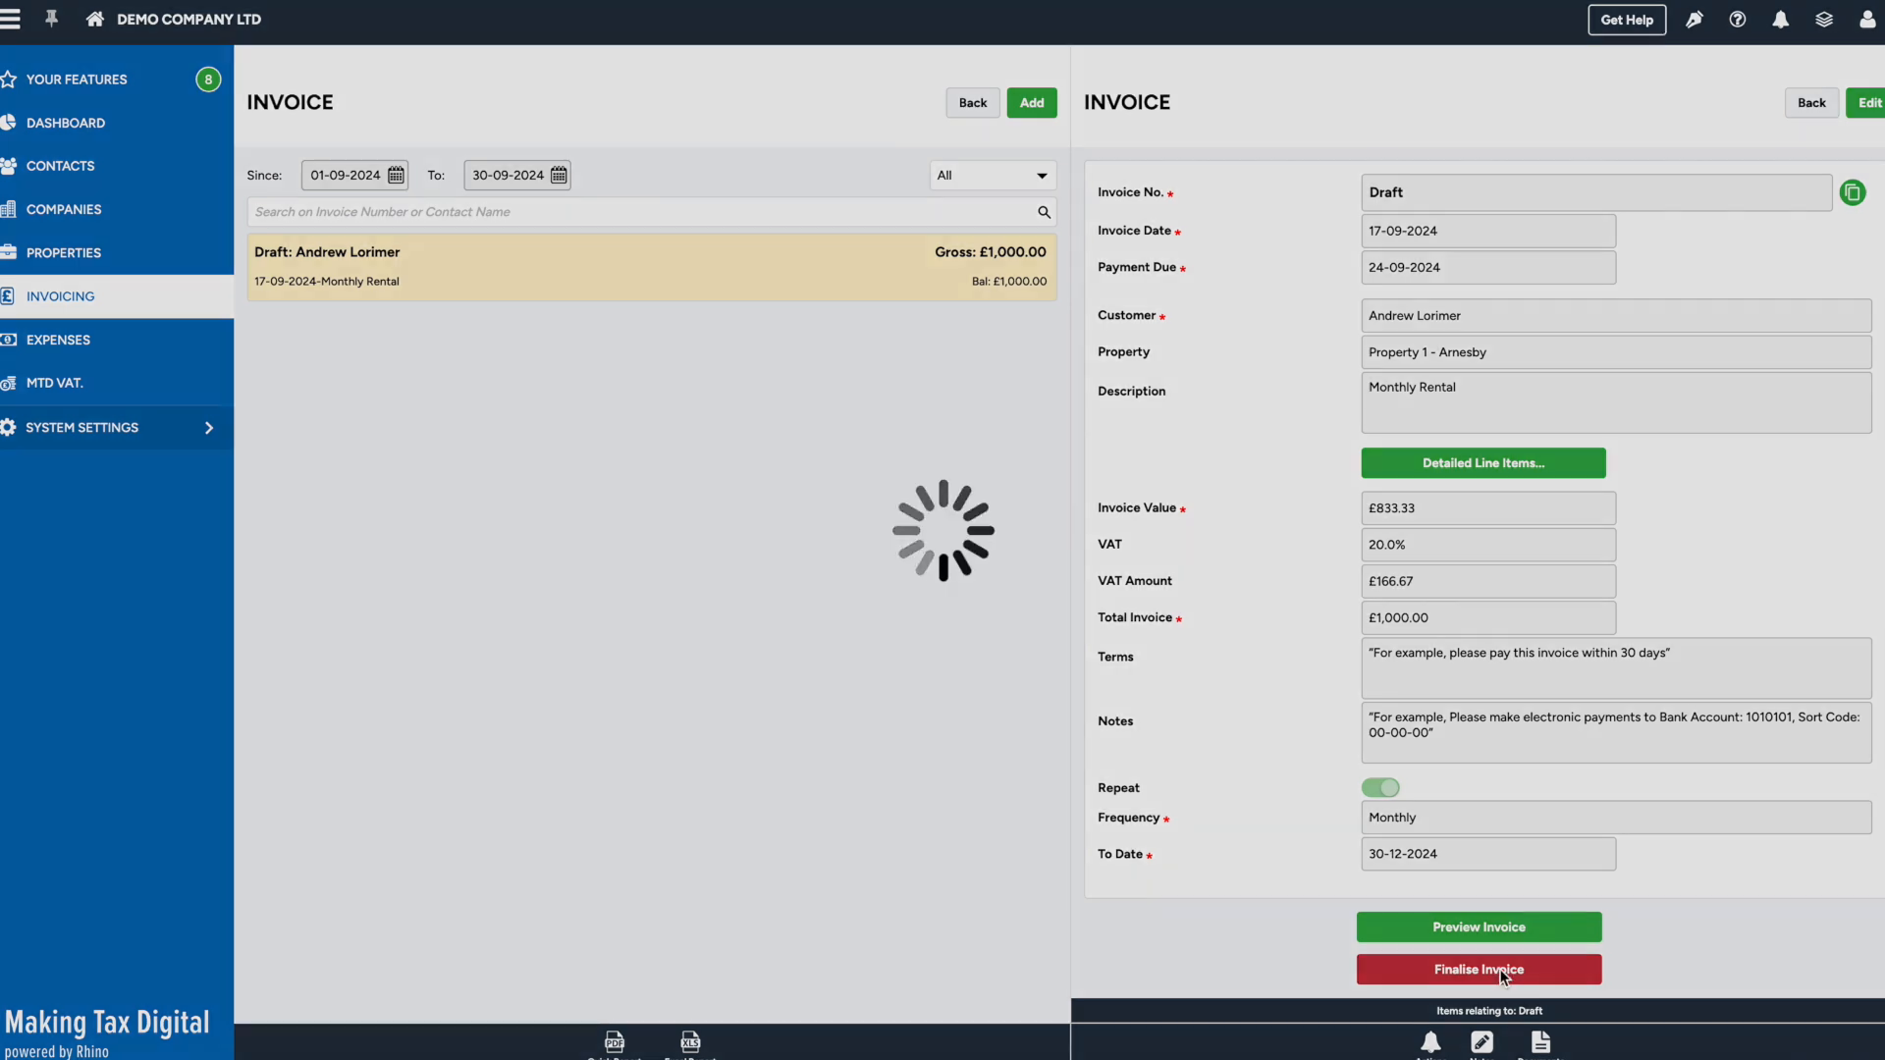
click(963, 108)
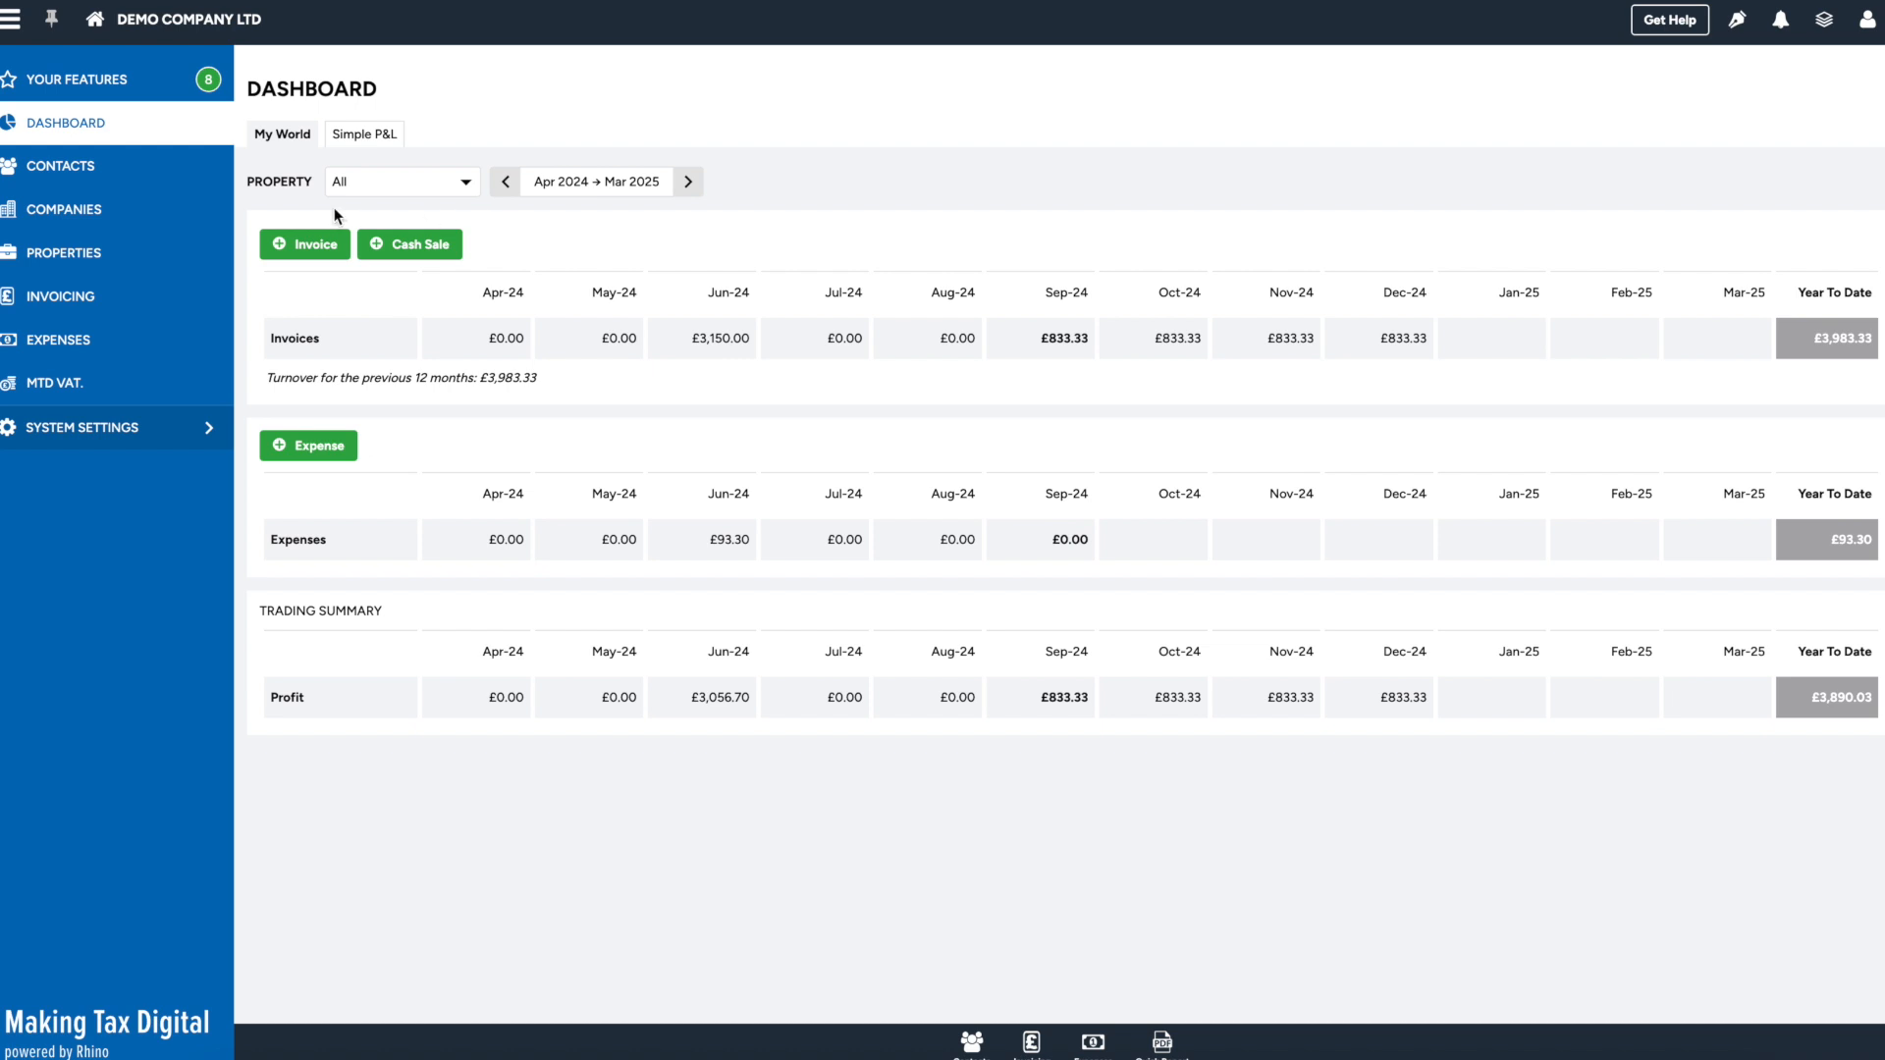
Examine the dashboard figures for Overheads and for Property 1 - Arnesby, including the Arnesby property's simple profit and loss
click(469, 192)
click(458, 208)
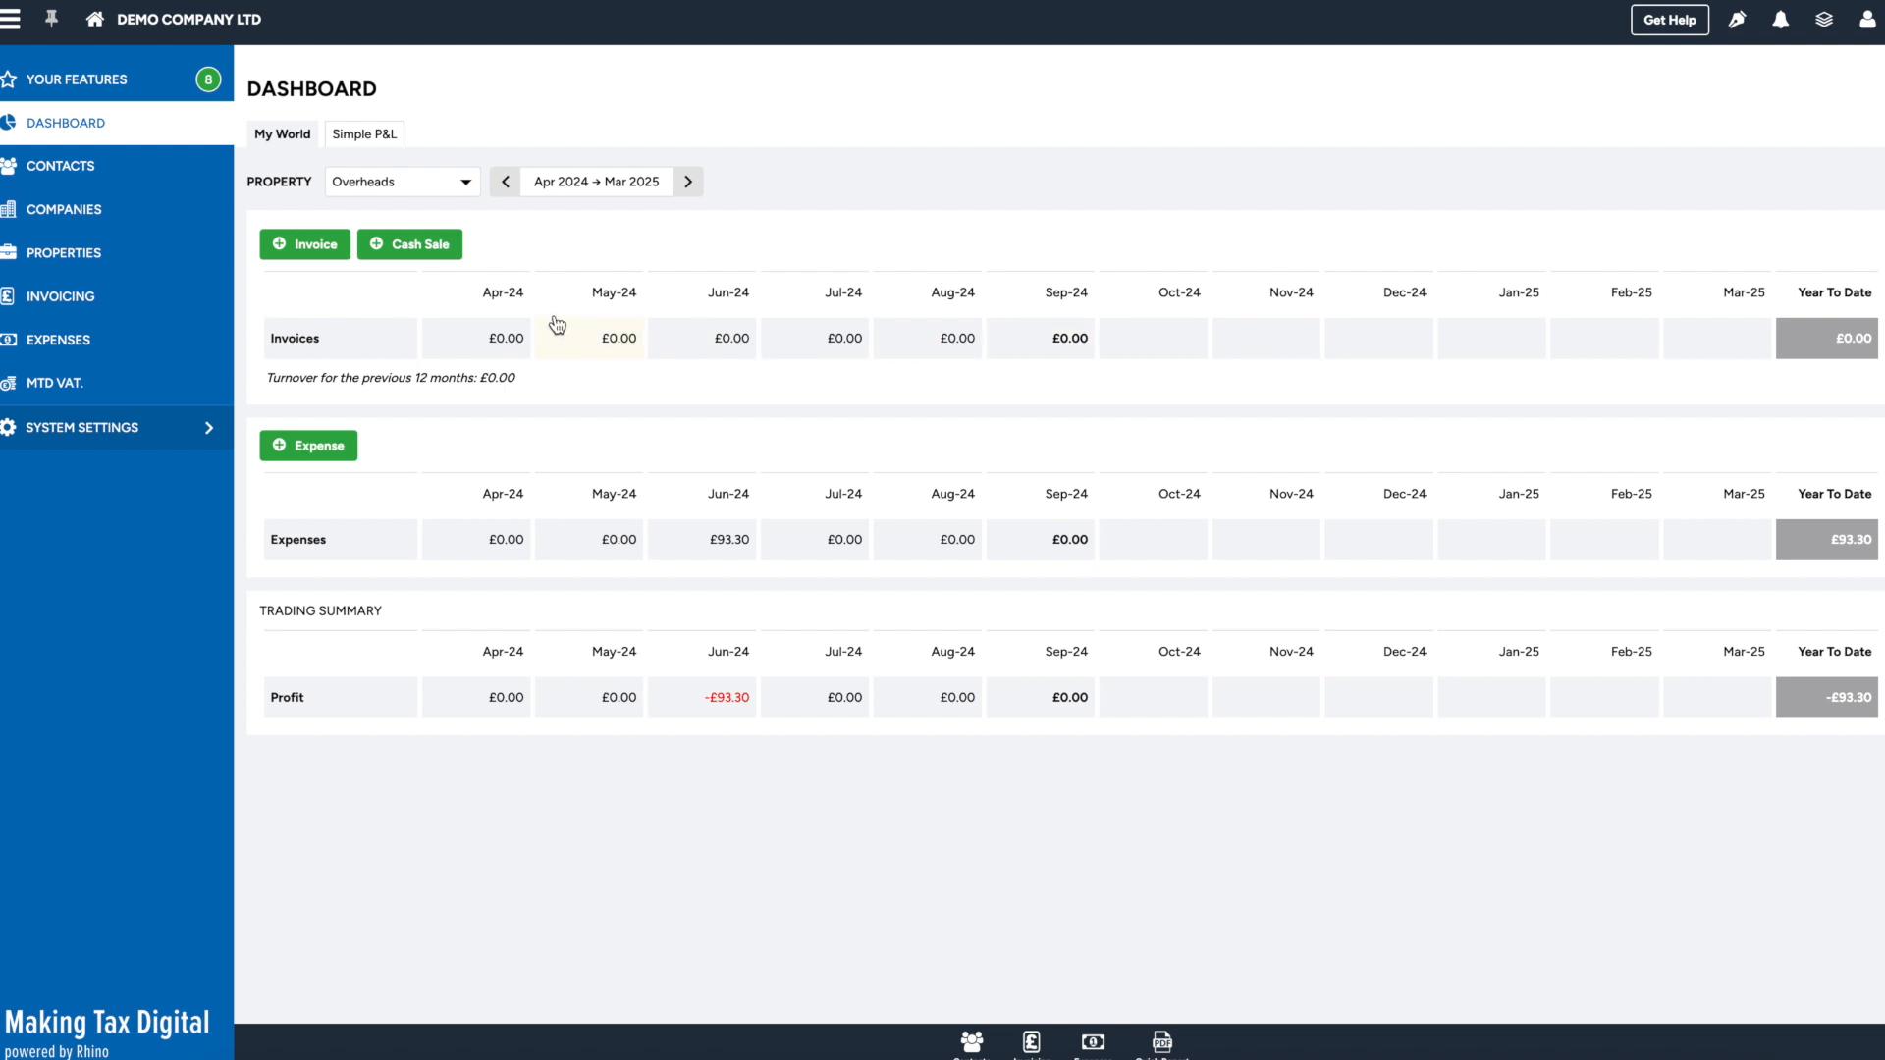
click(463, 183)
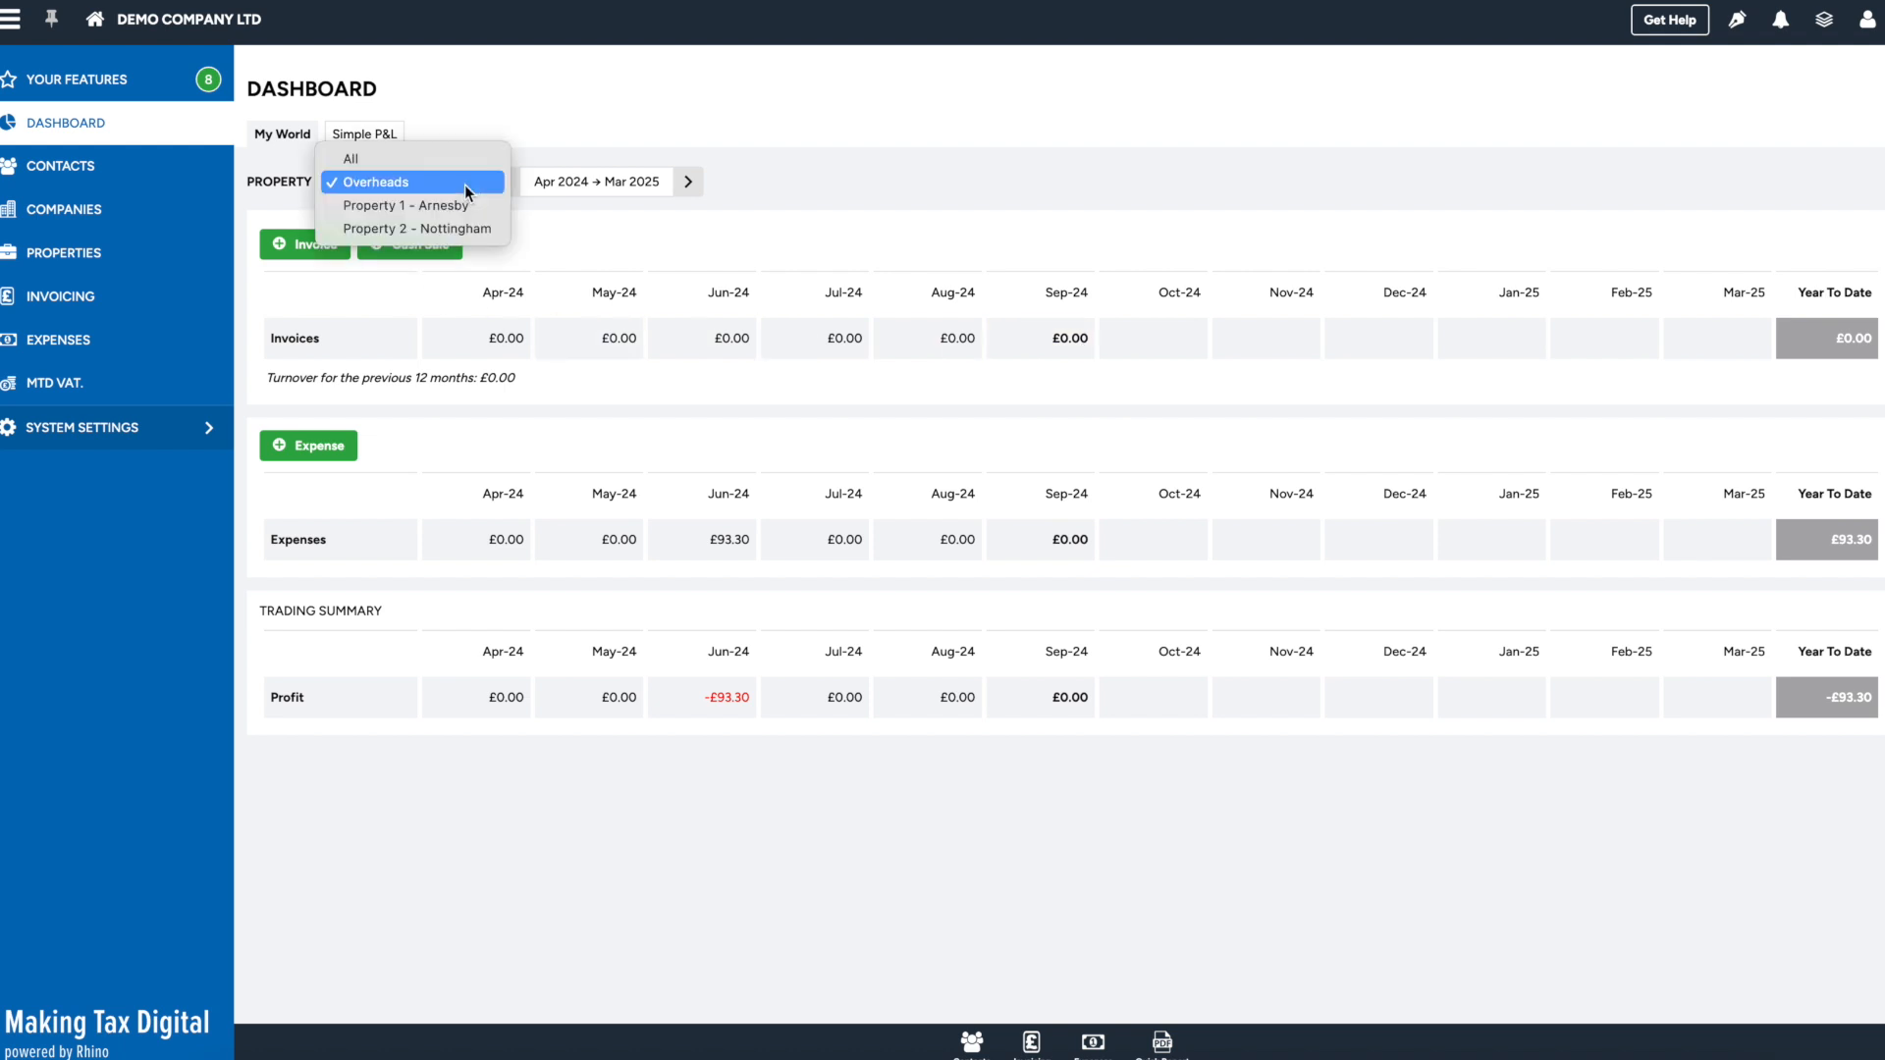
click(452, 203)
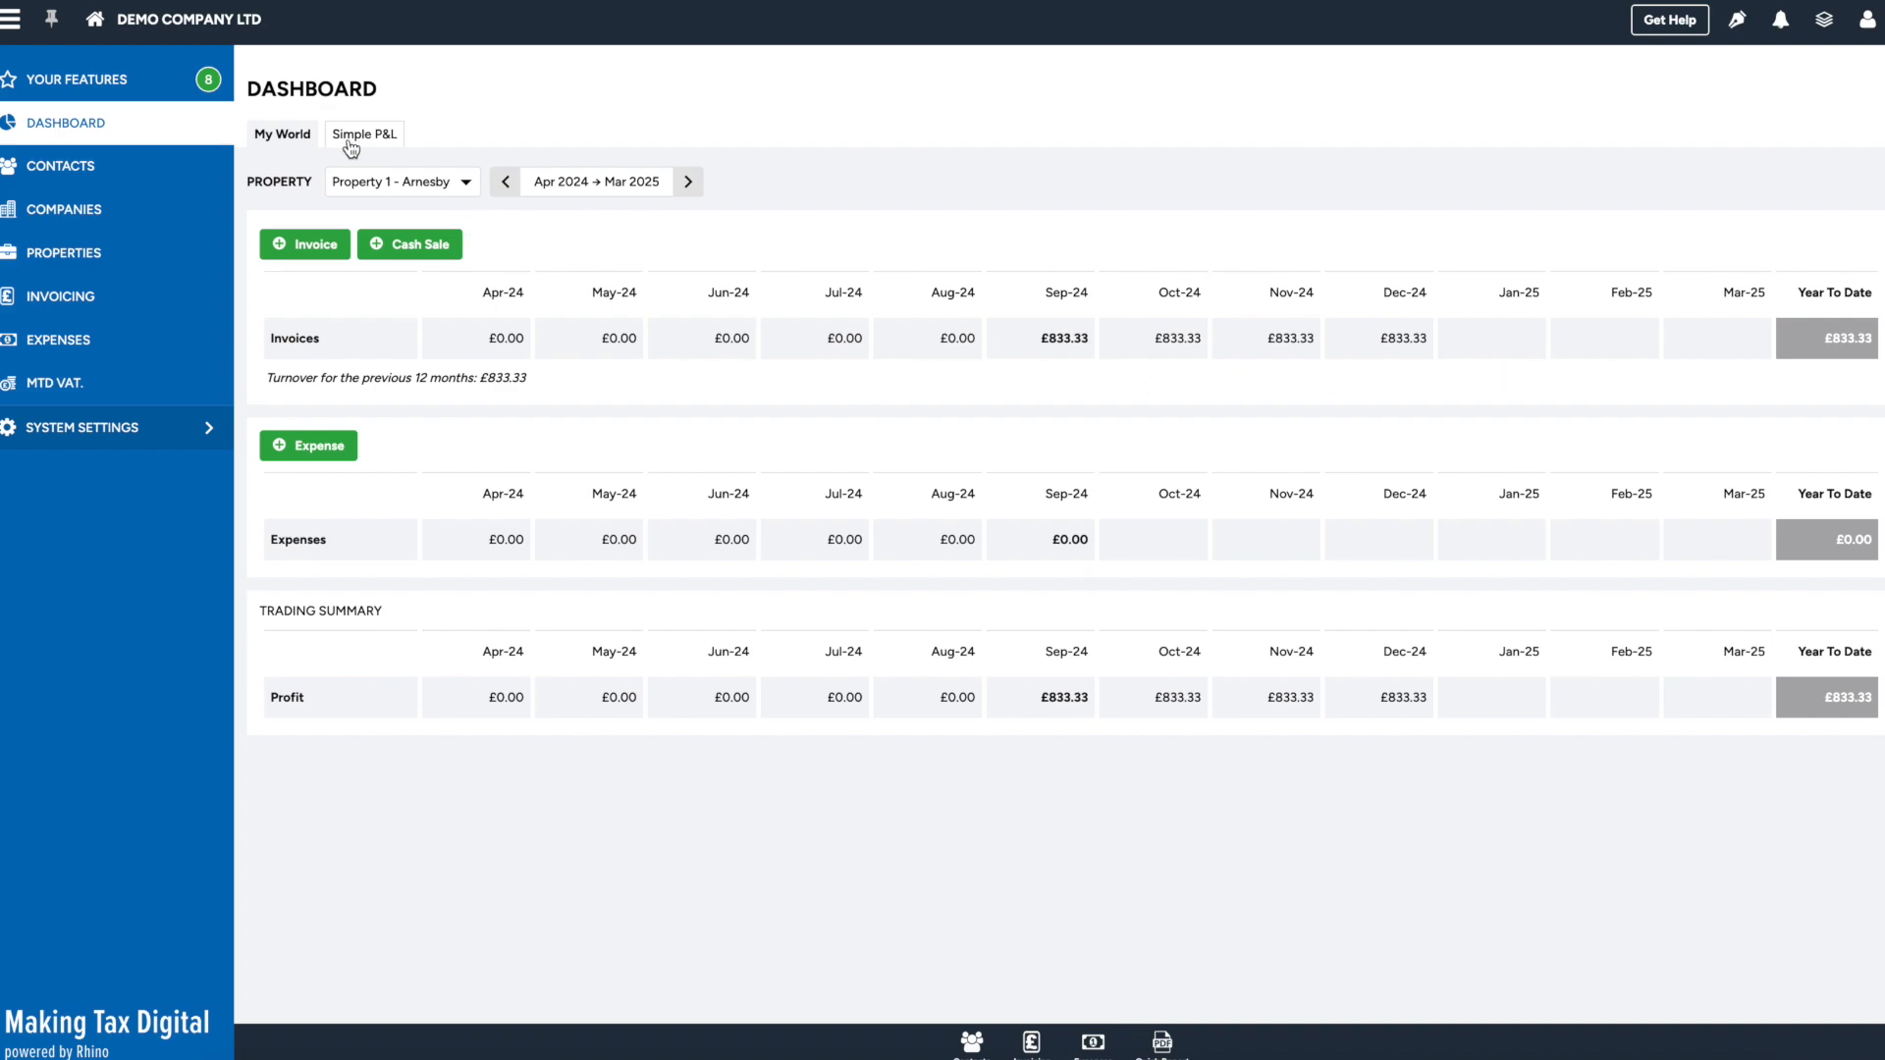
click(353, 138)
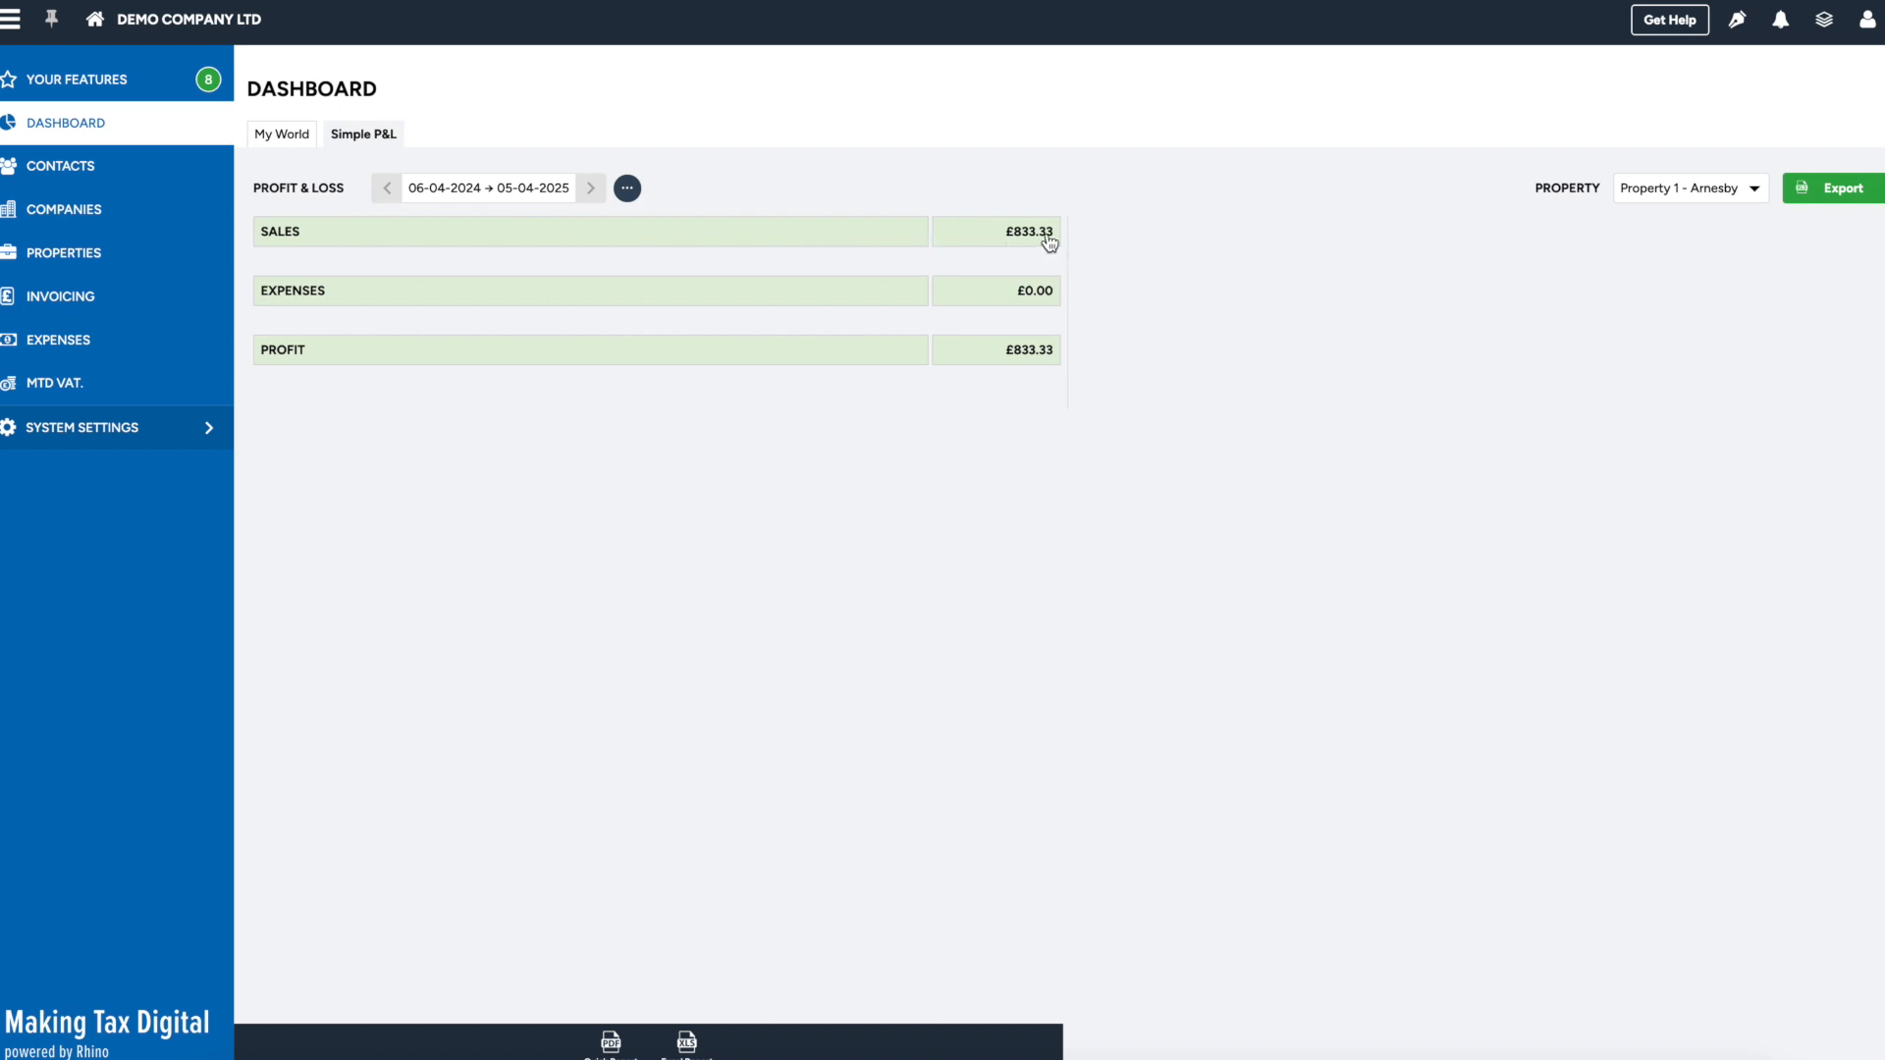
Examine the sales transactions behind Property 1 - Arnesby's profit and loss and its October 2024 Monthly Rental draft invoice
click(1047, 238)
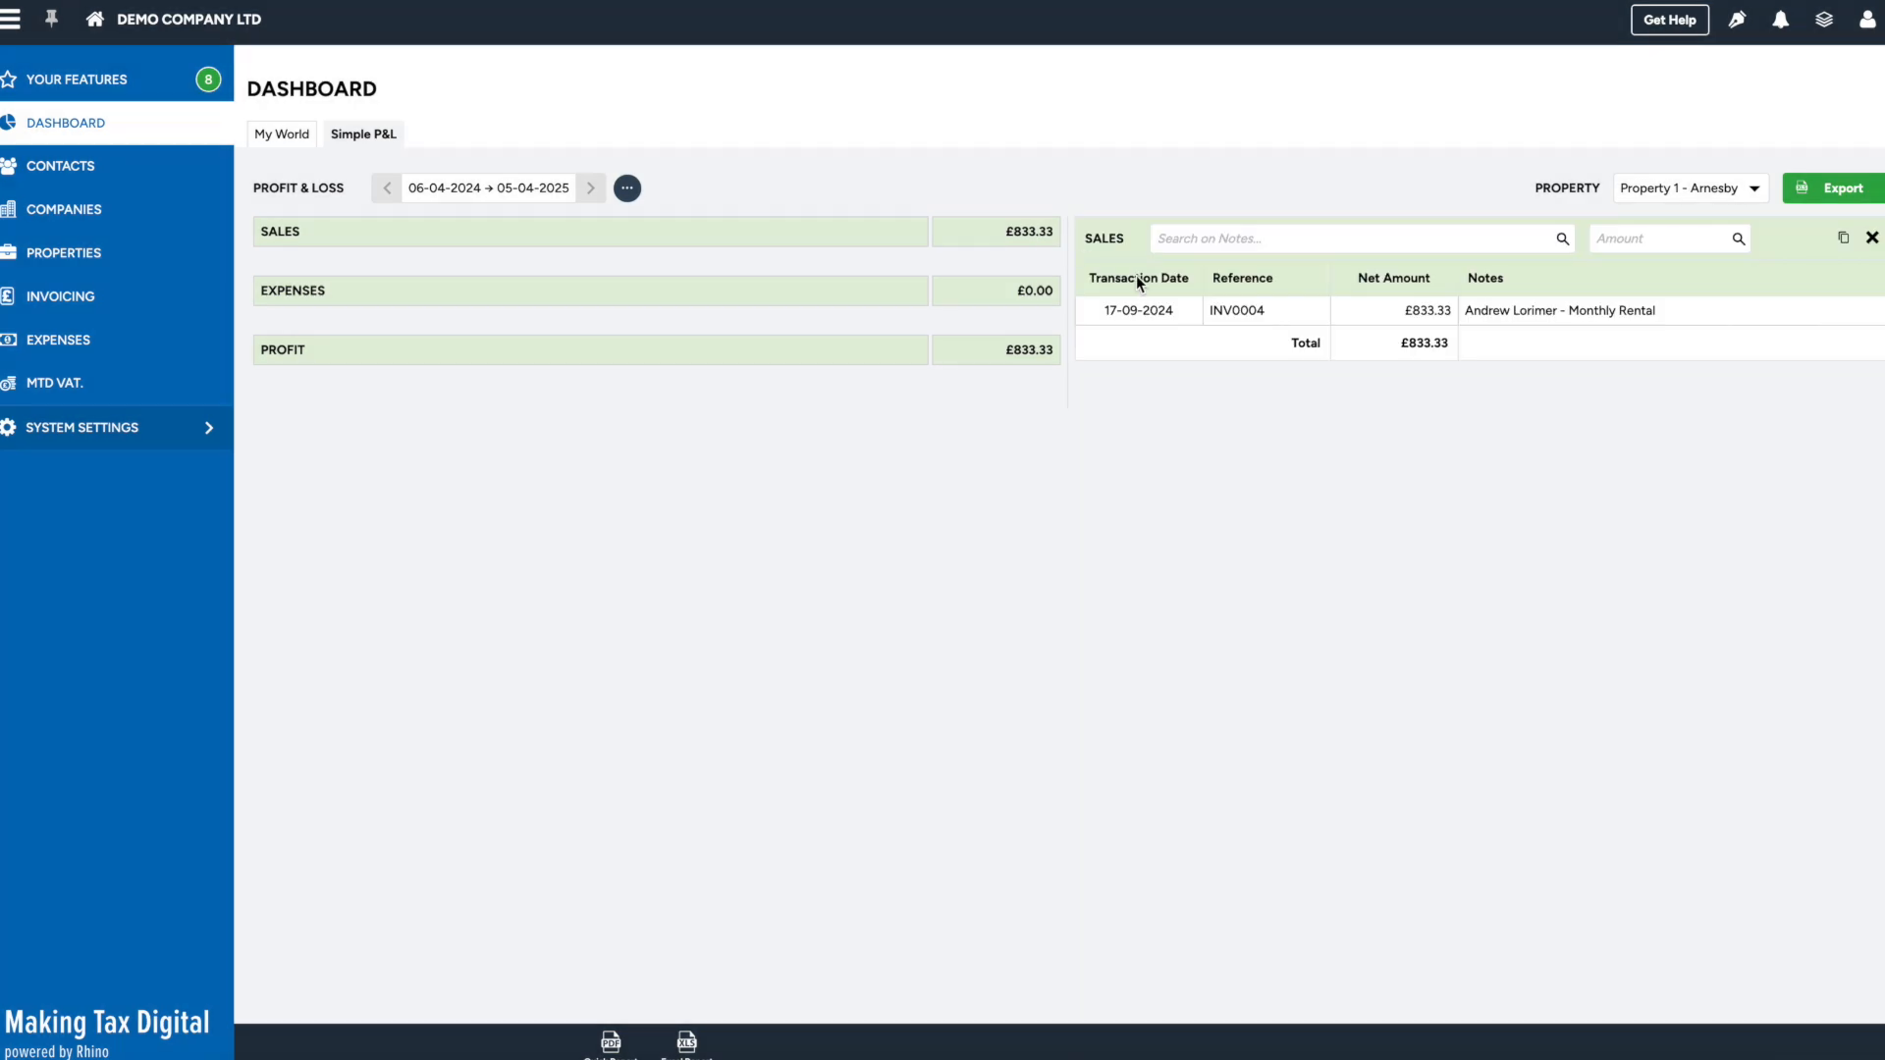
click(262, 131)
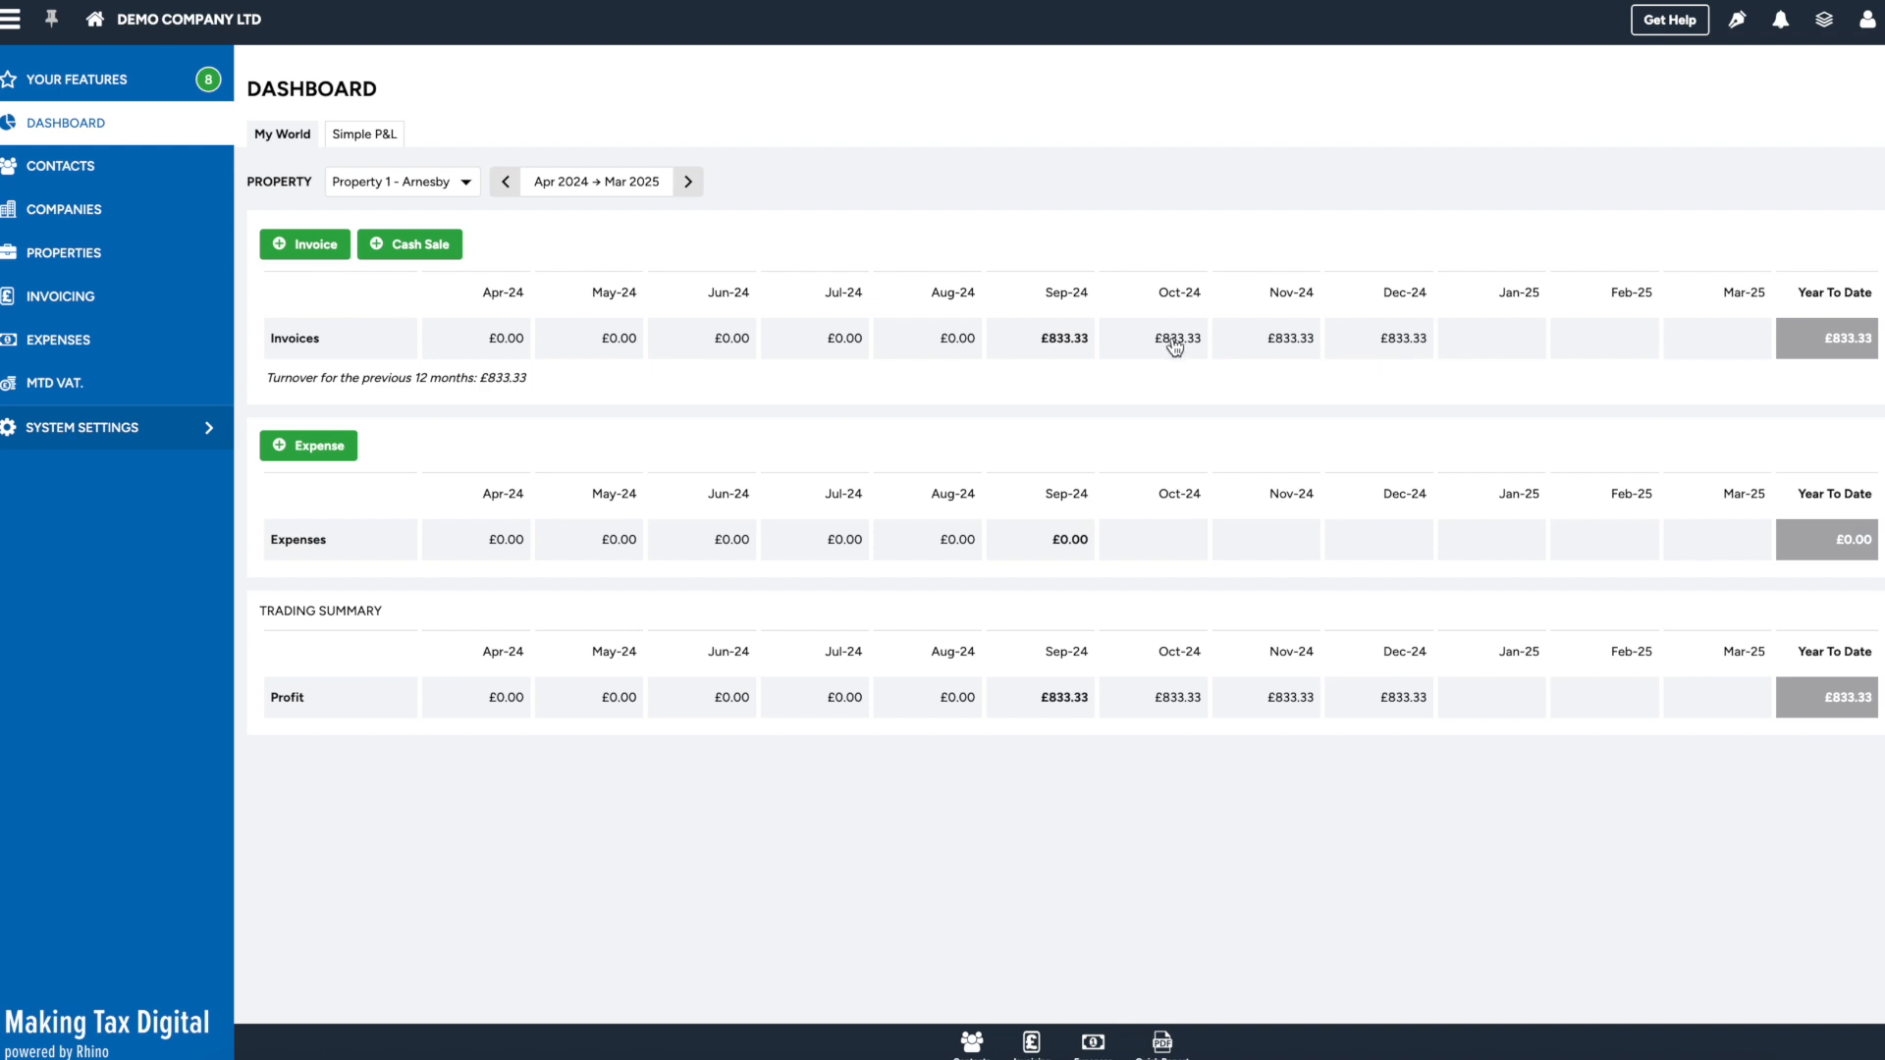
click(1176, 344)
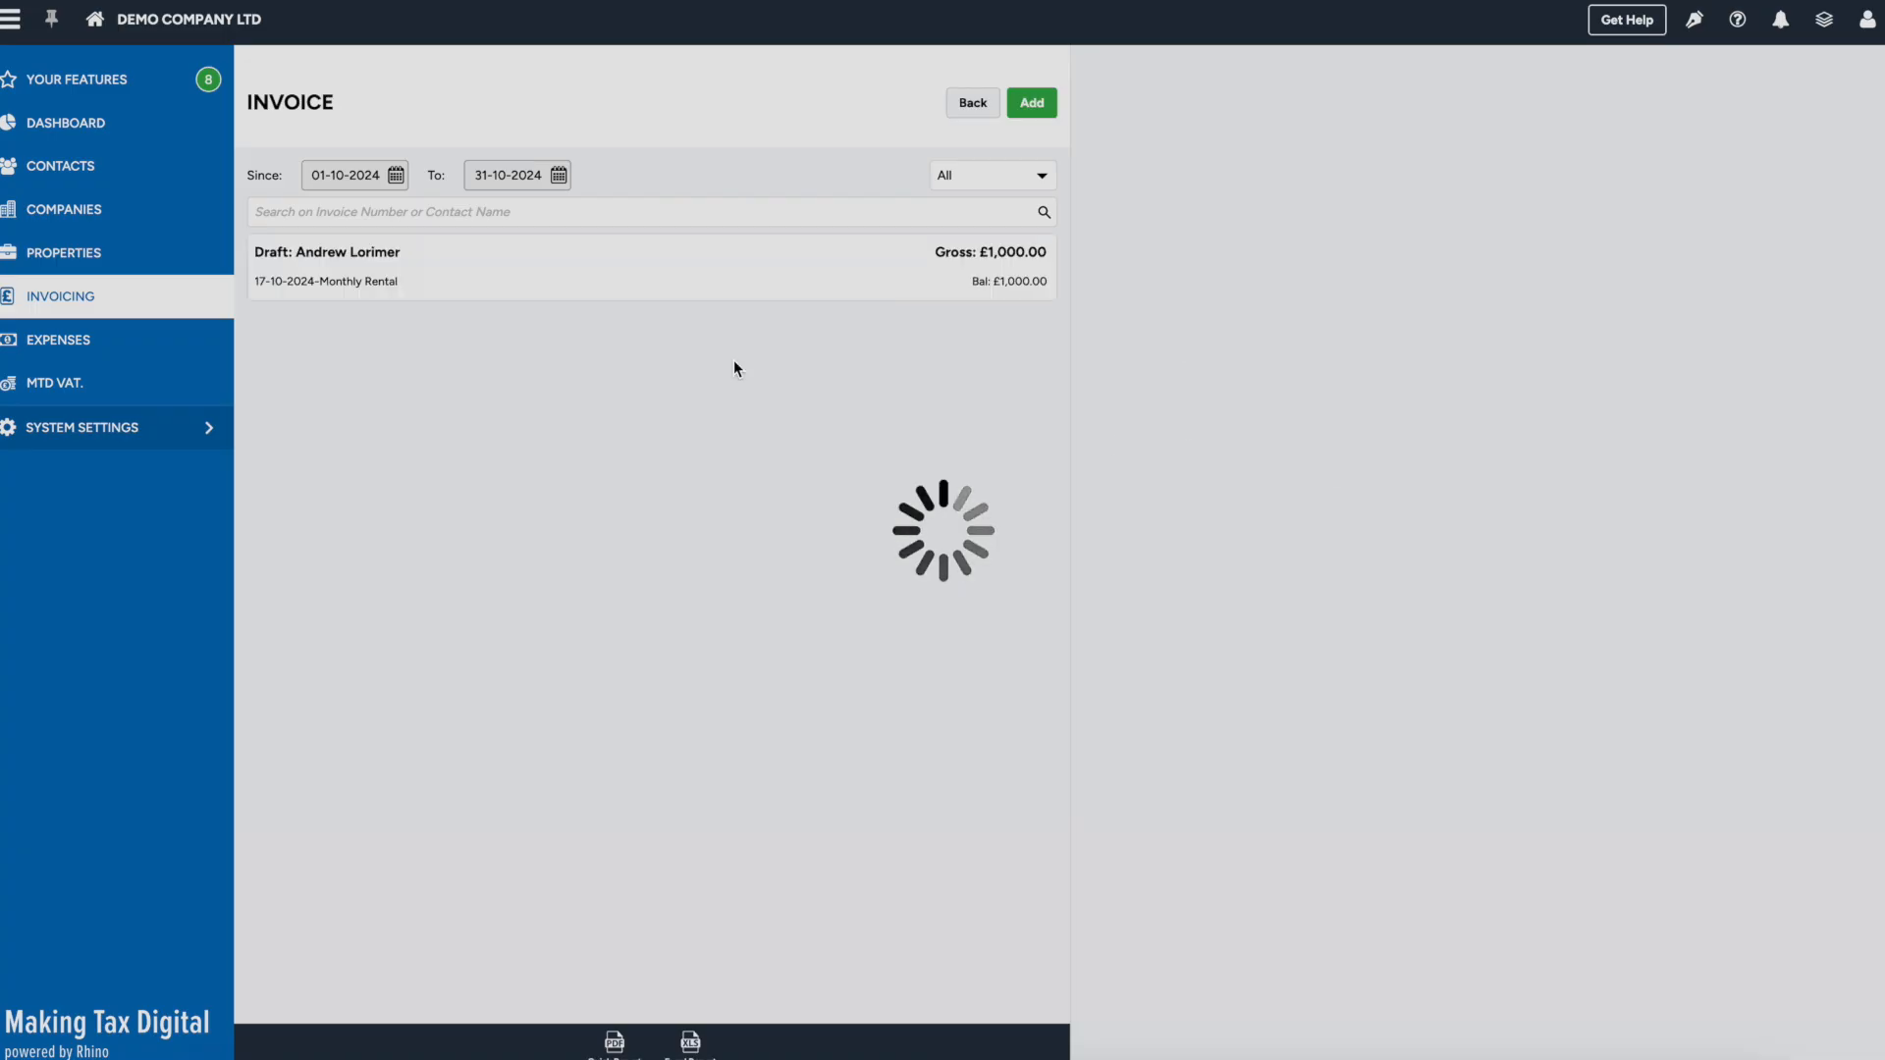
click(407, 277)
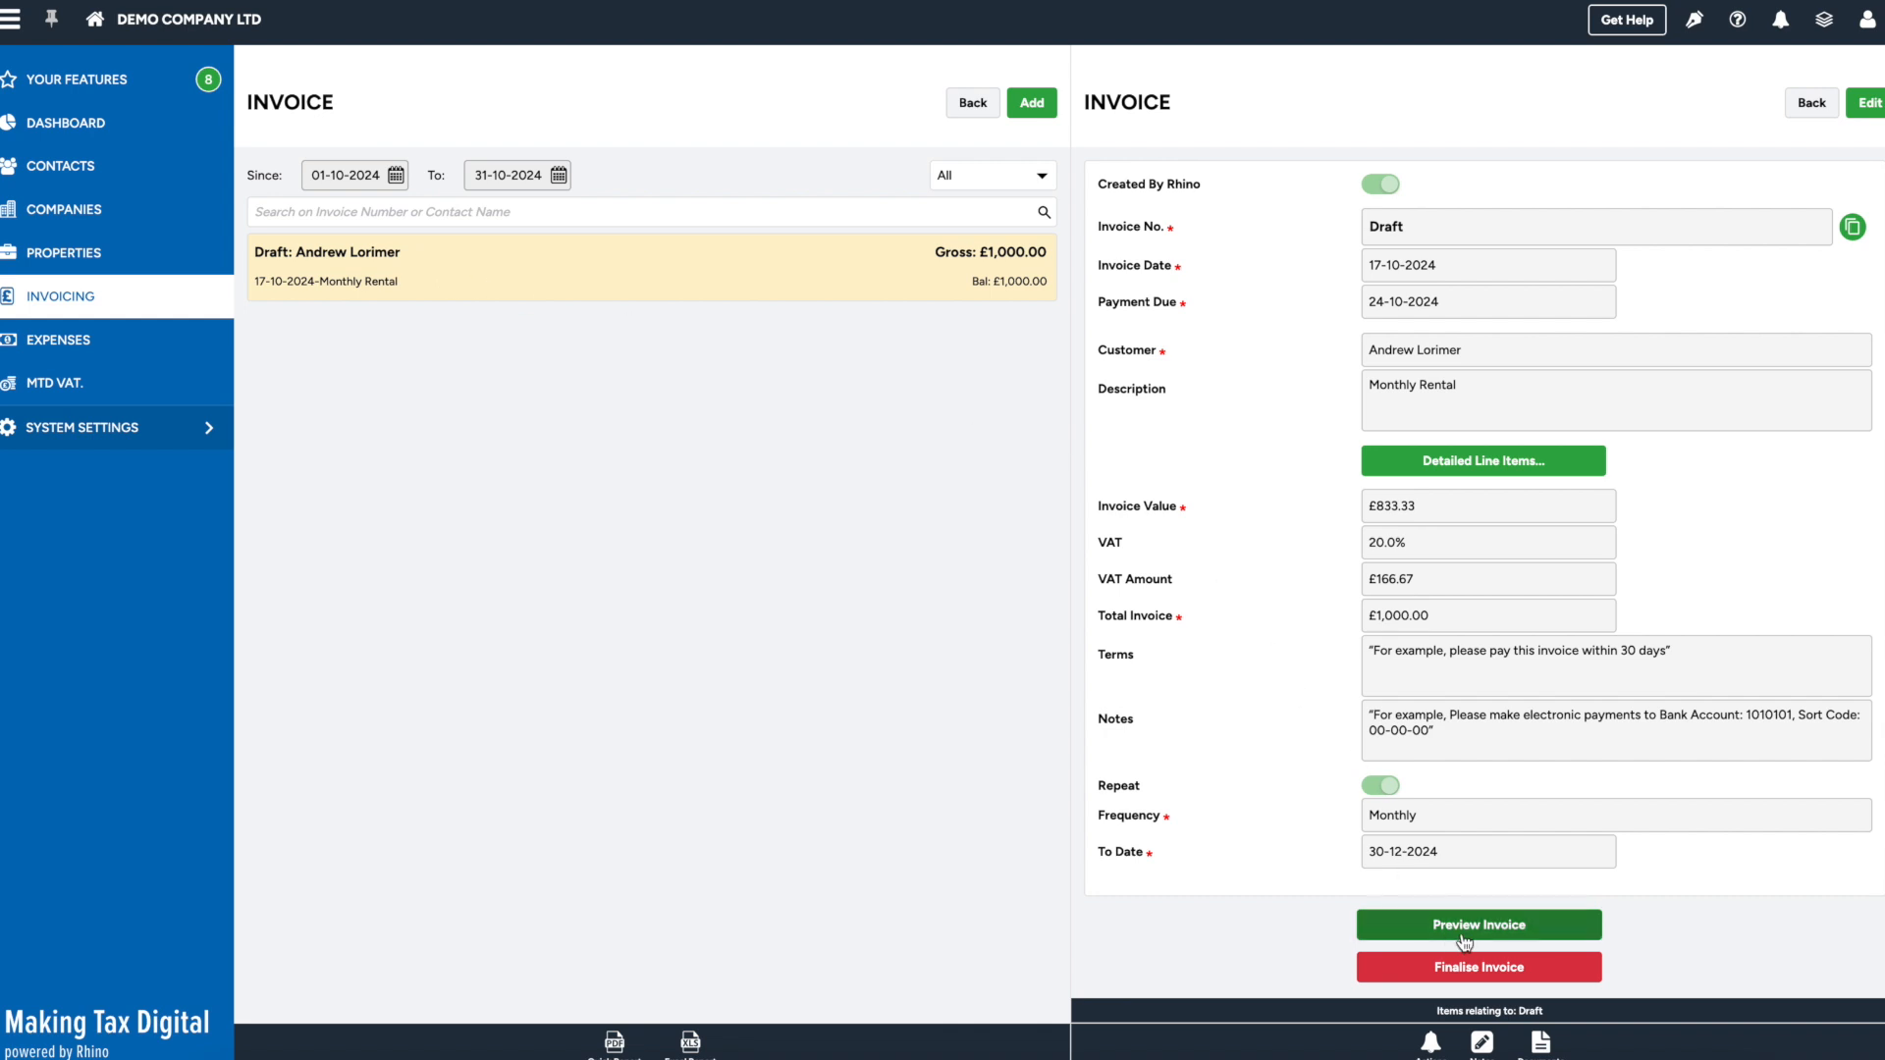
click(977, 110)
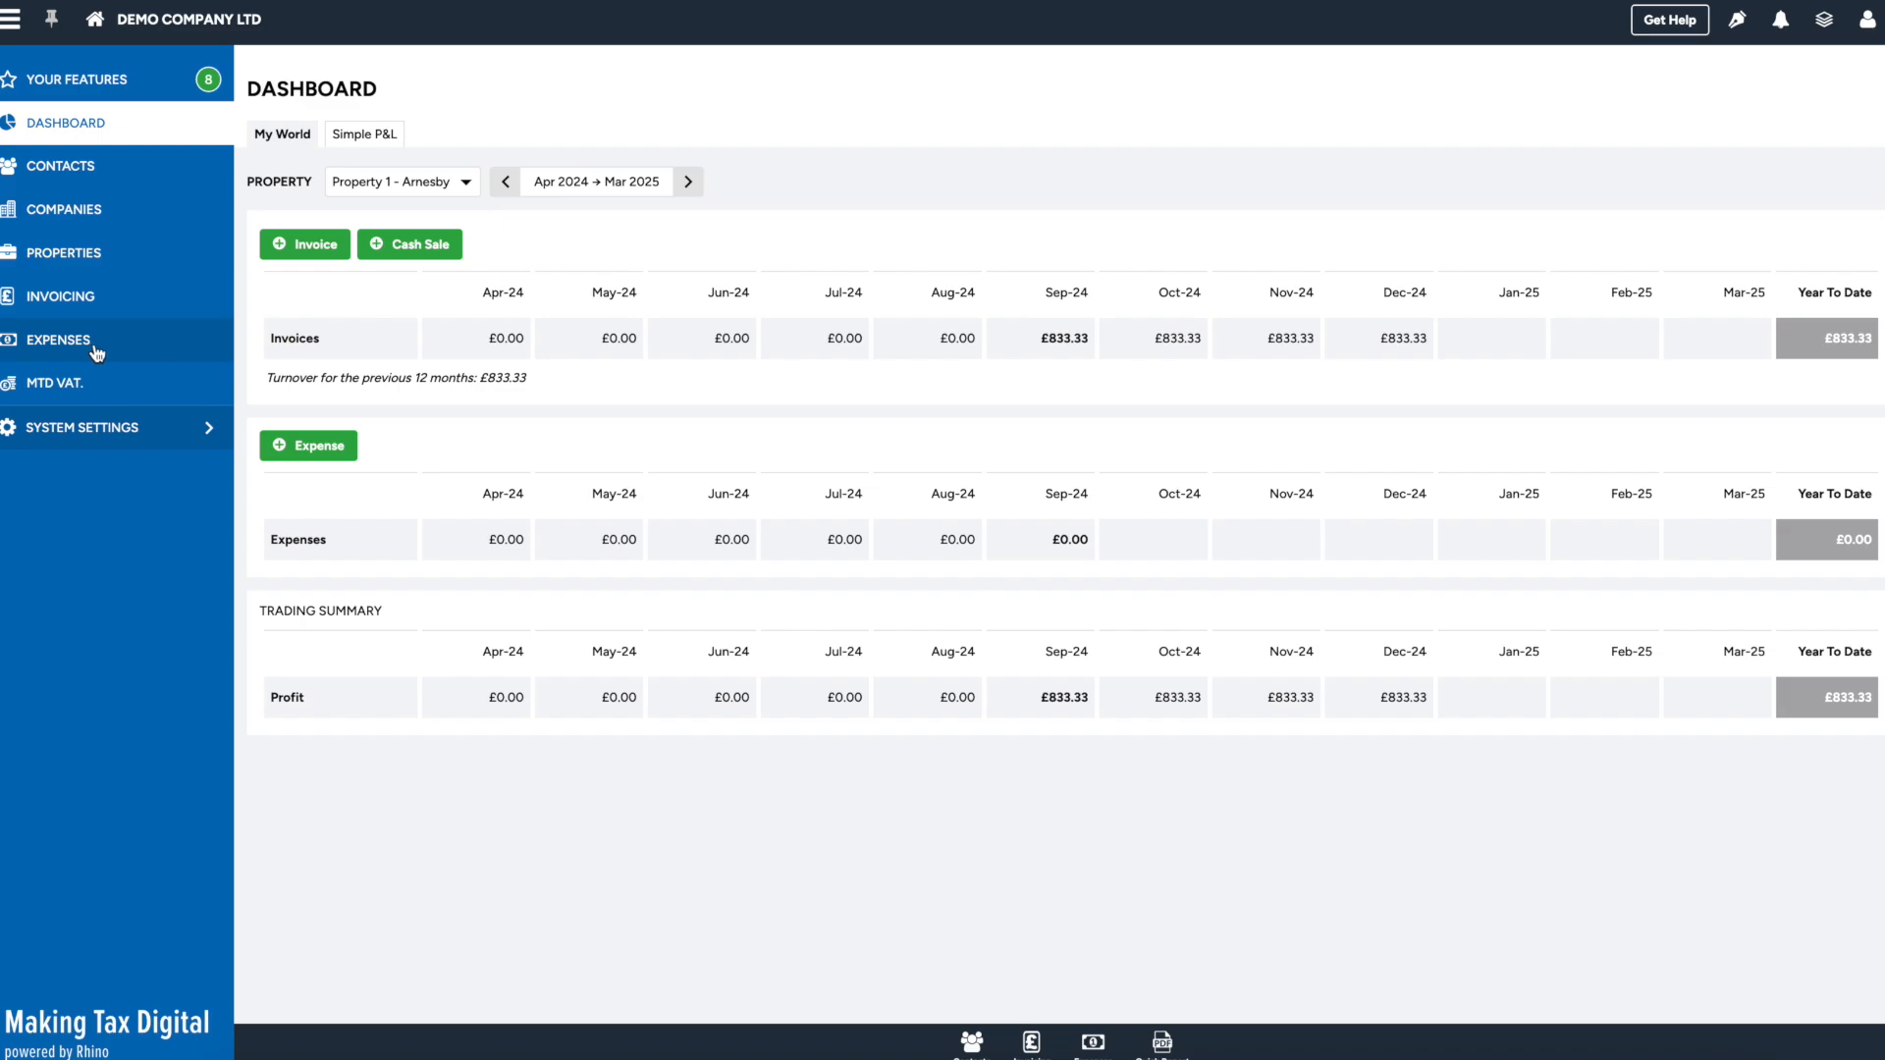
Start a new expense of type Insurance against Property 1 - Arnesby
click(338, 443)
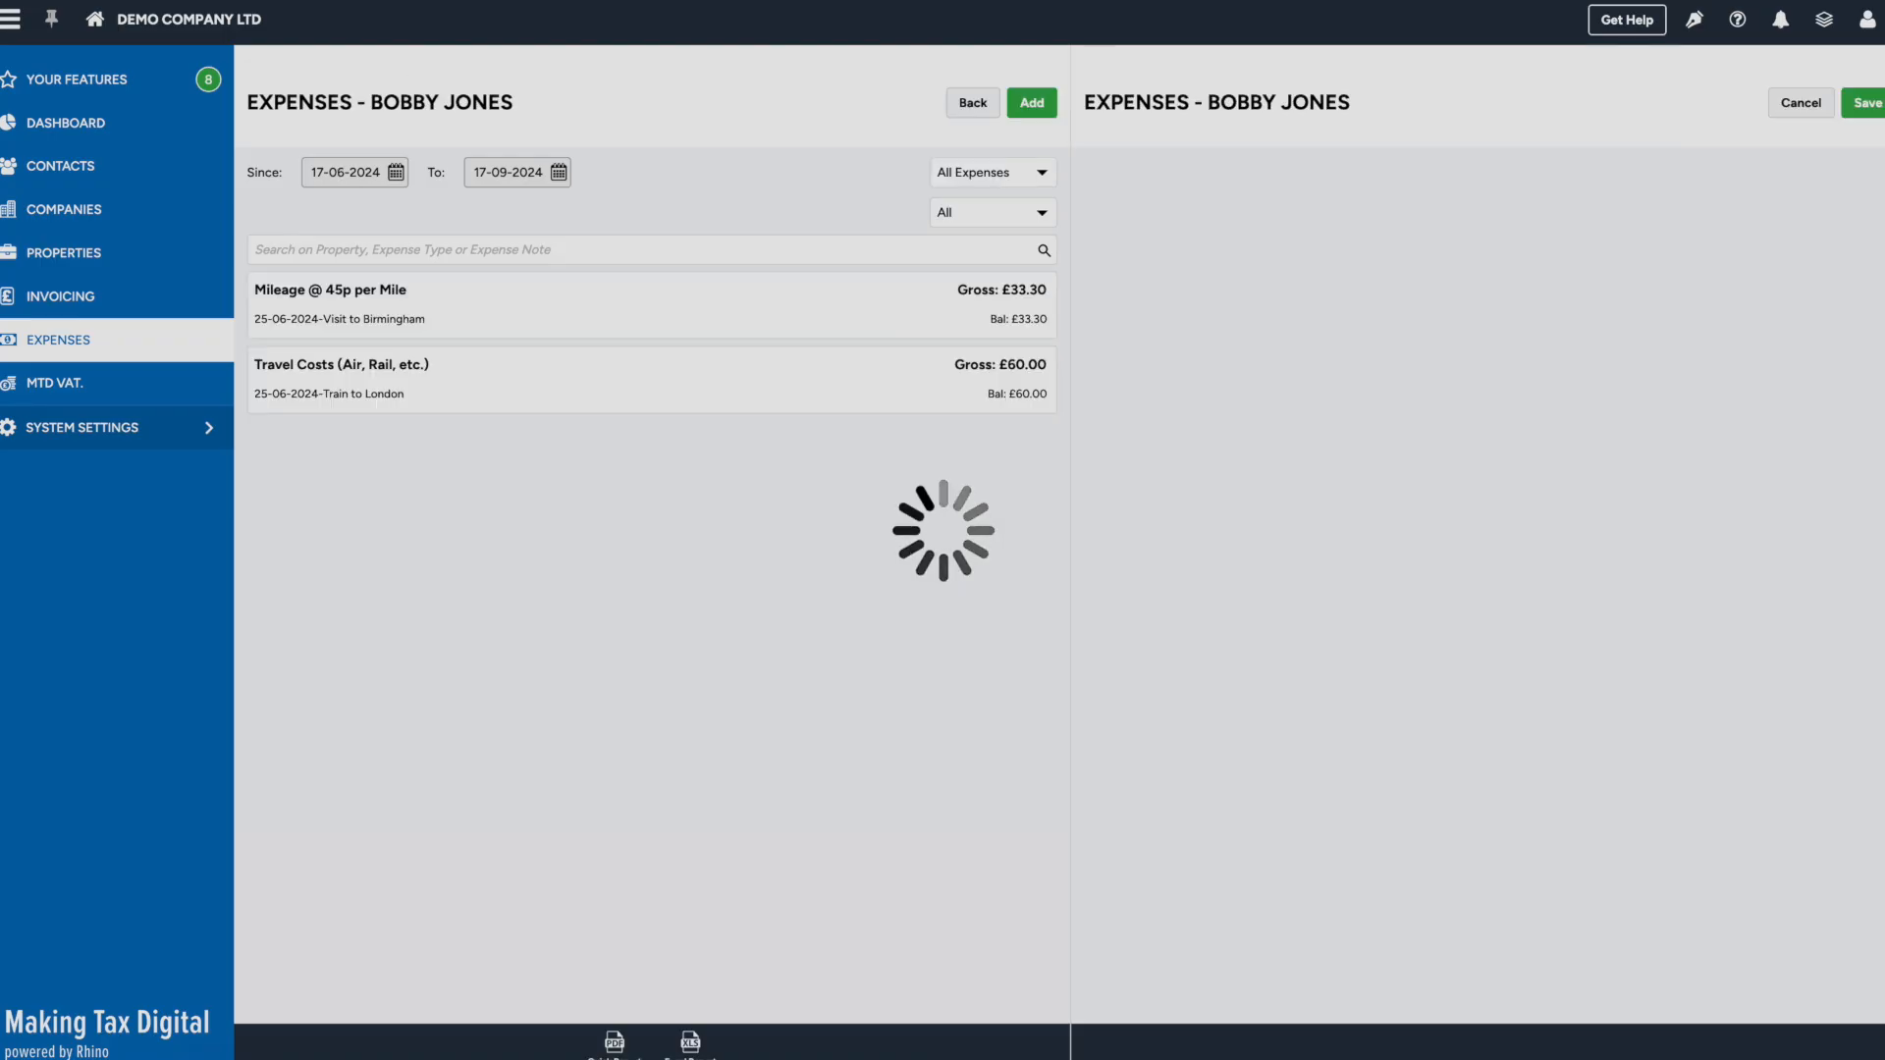
click(1473, 238)
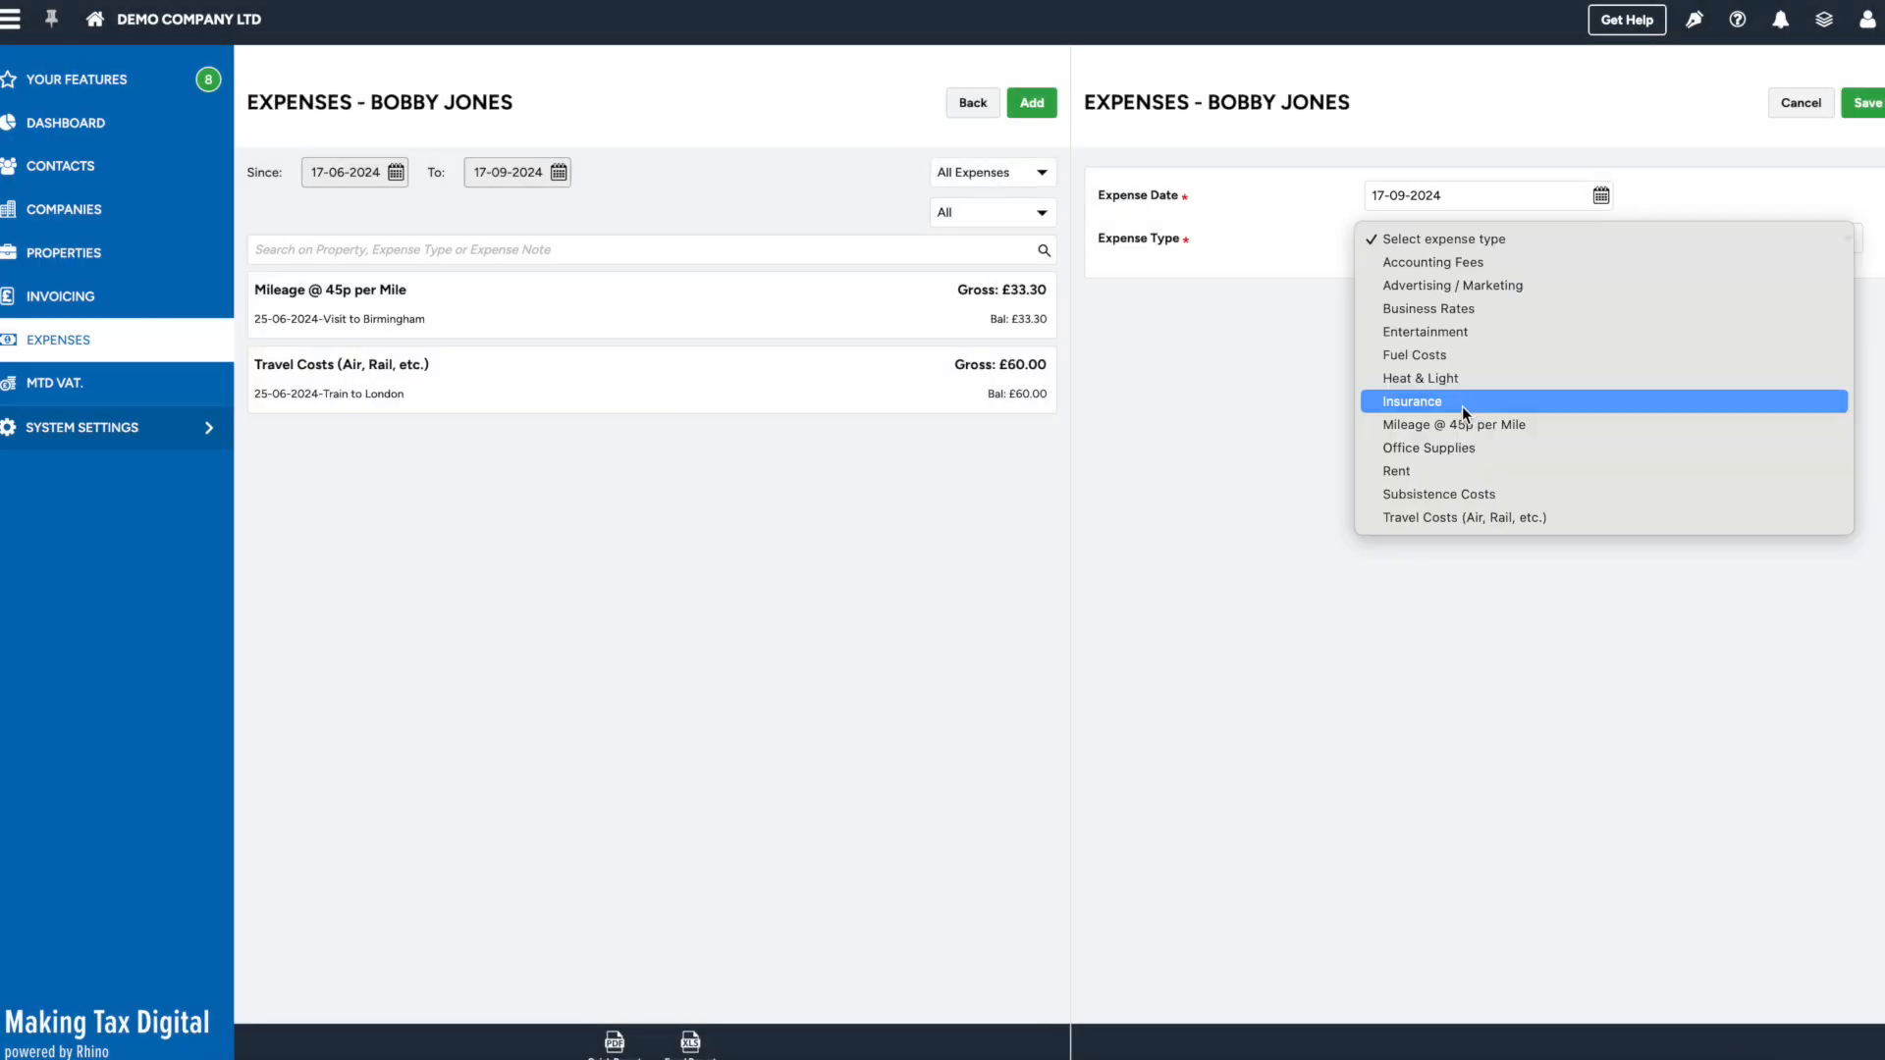
click(1464, 404)
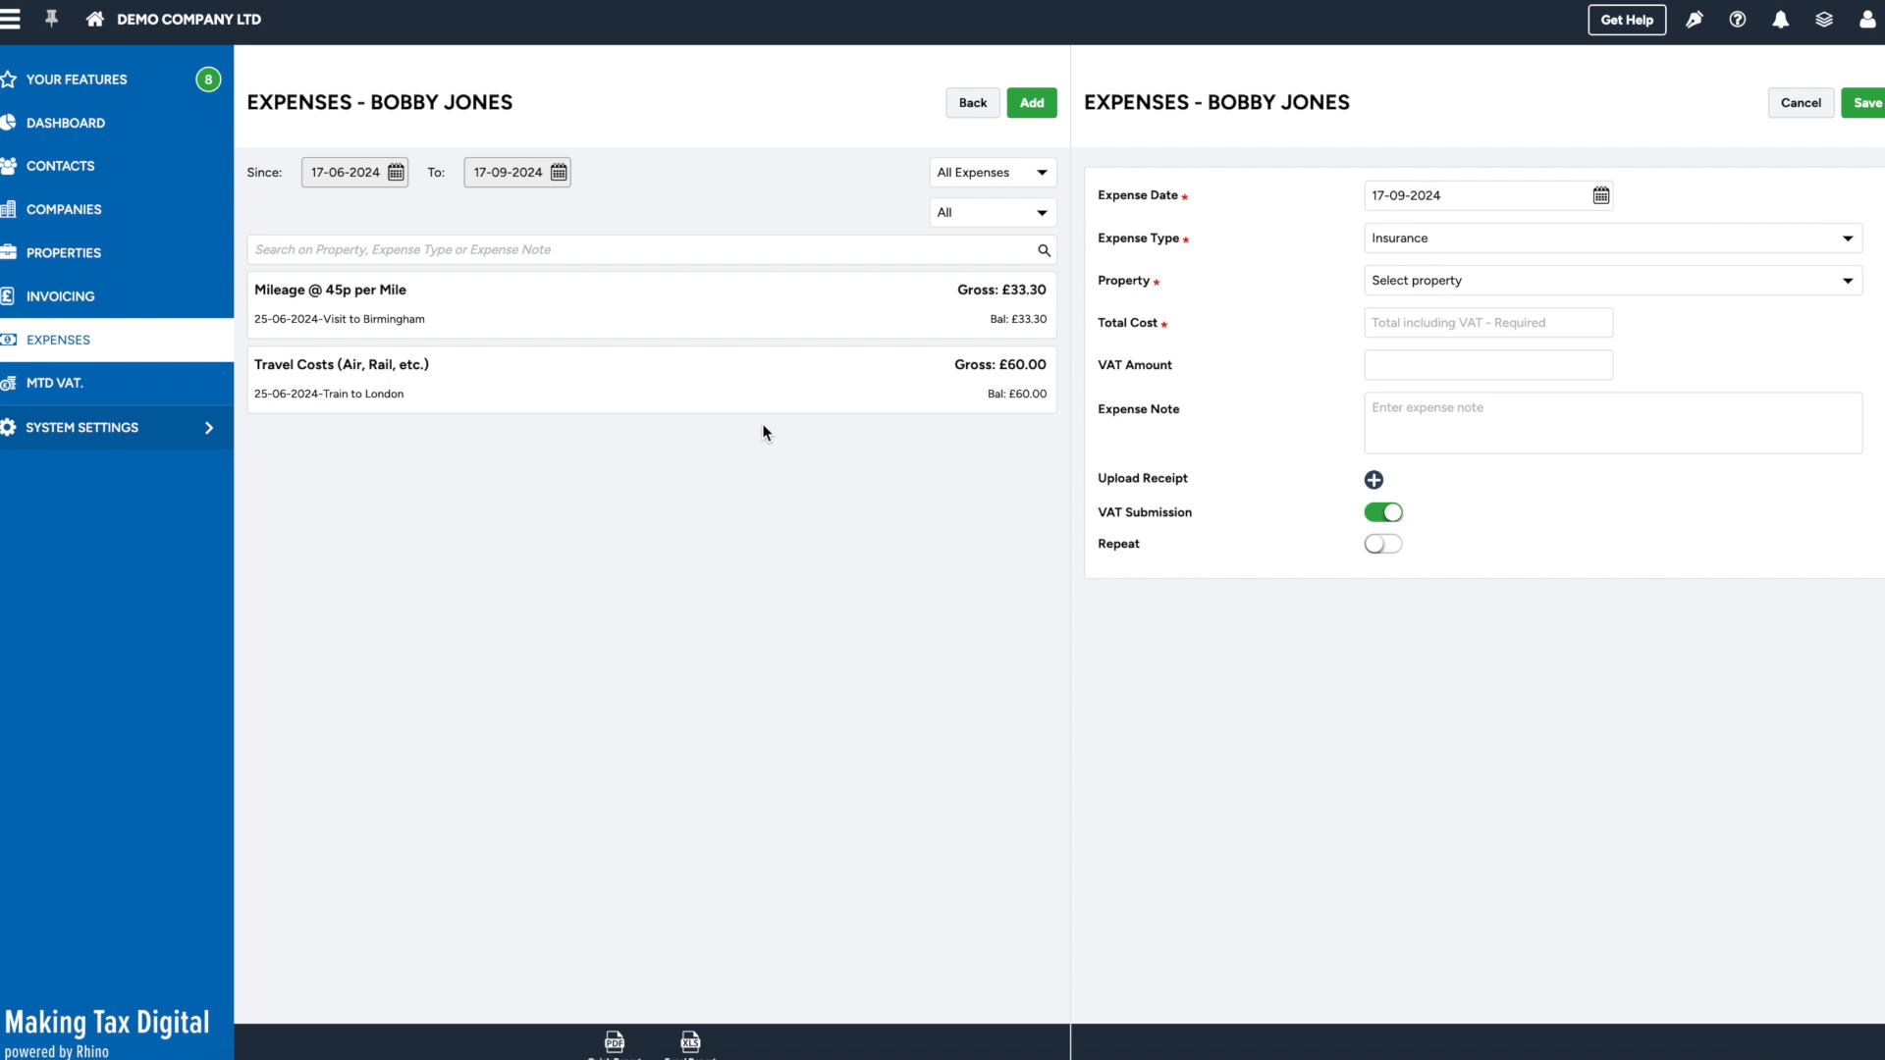
click(1456, 282)
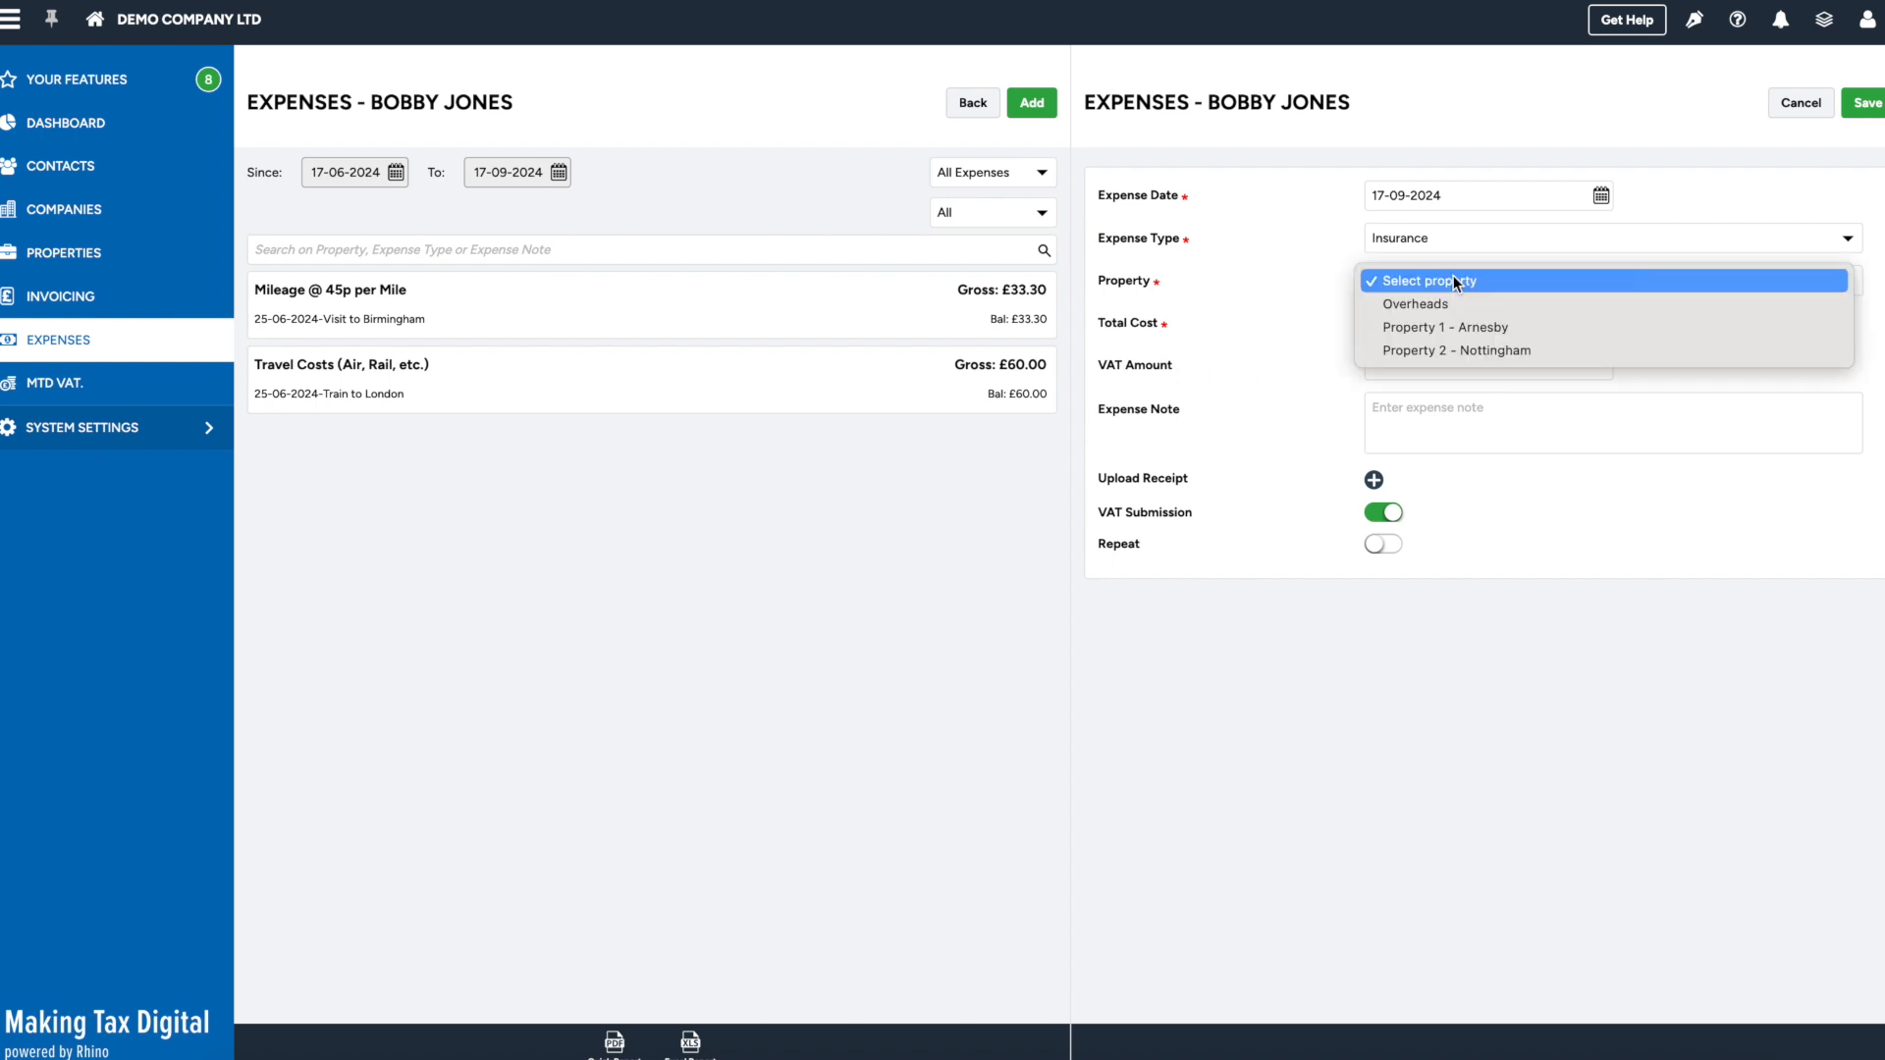
click(1462, 328)
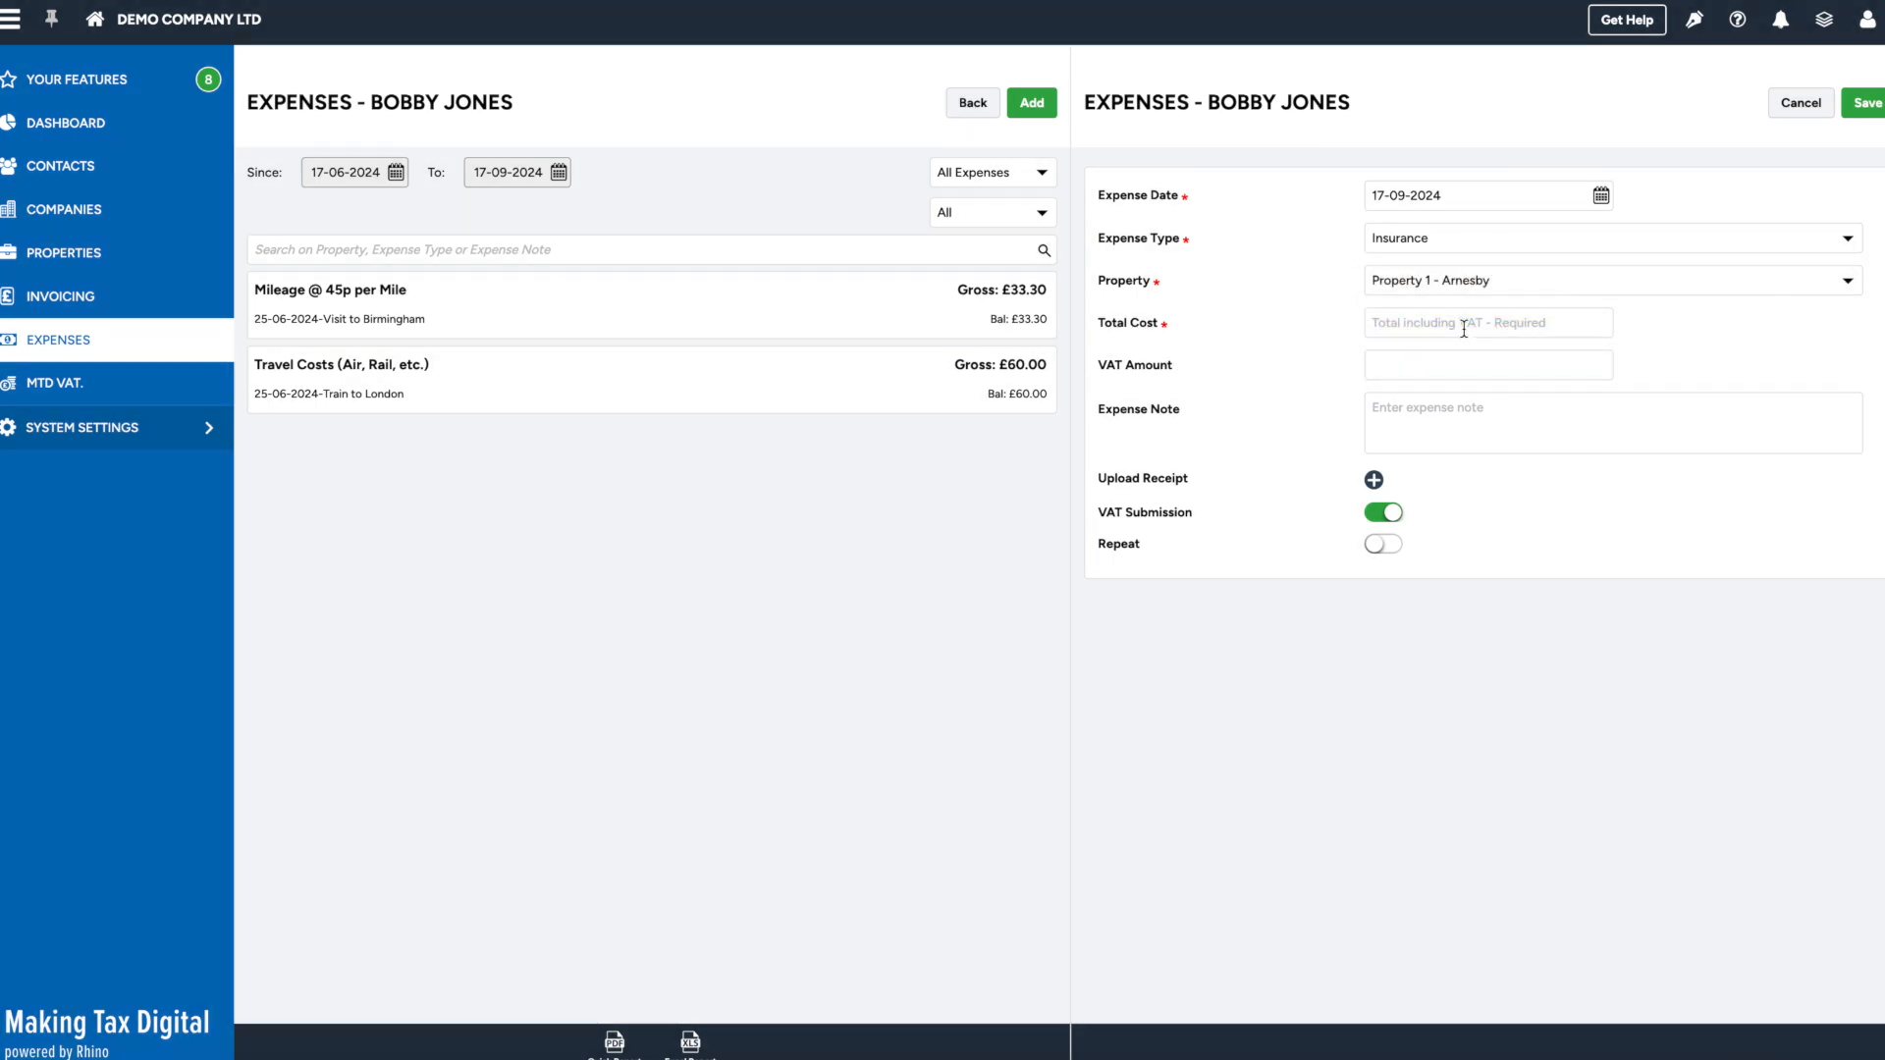
Set the expense's total cost to 900.00 with the note "Insurance" and save it without attaching a receipt
click(1425, 322)
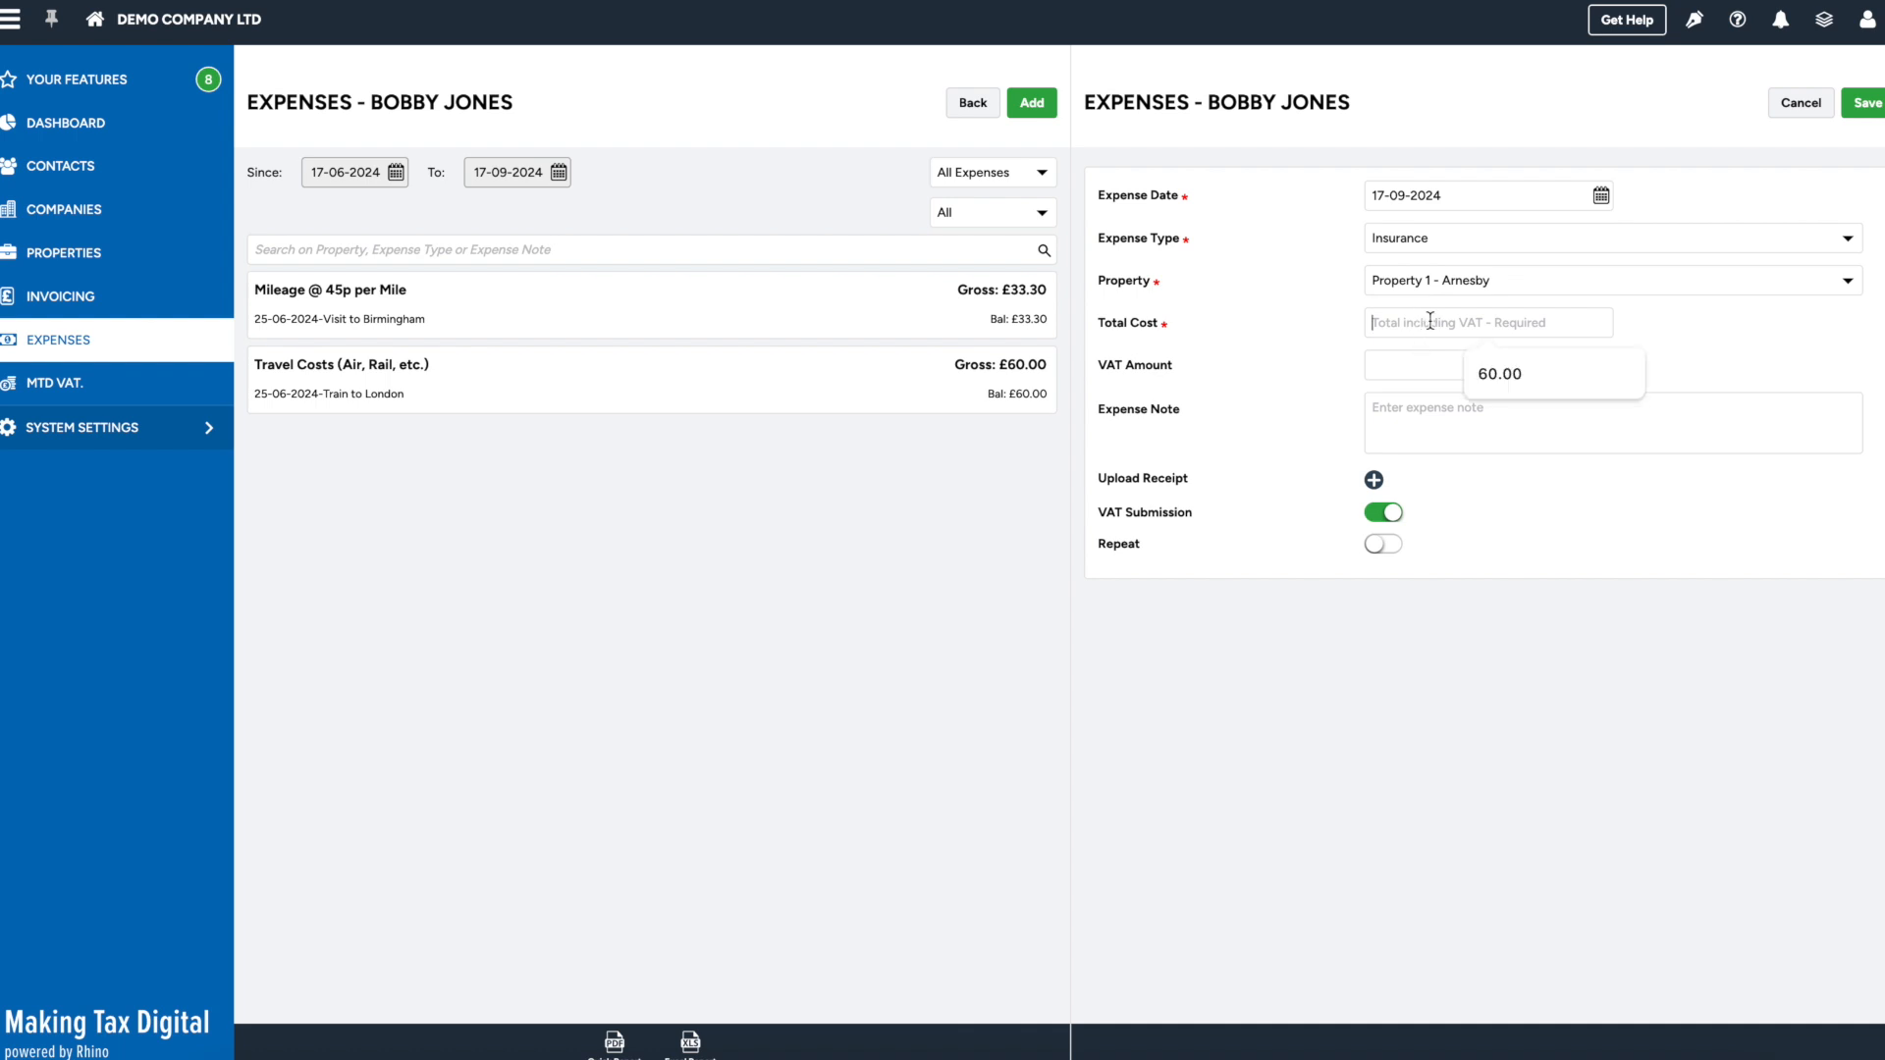
text(900.00)
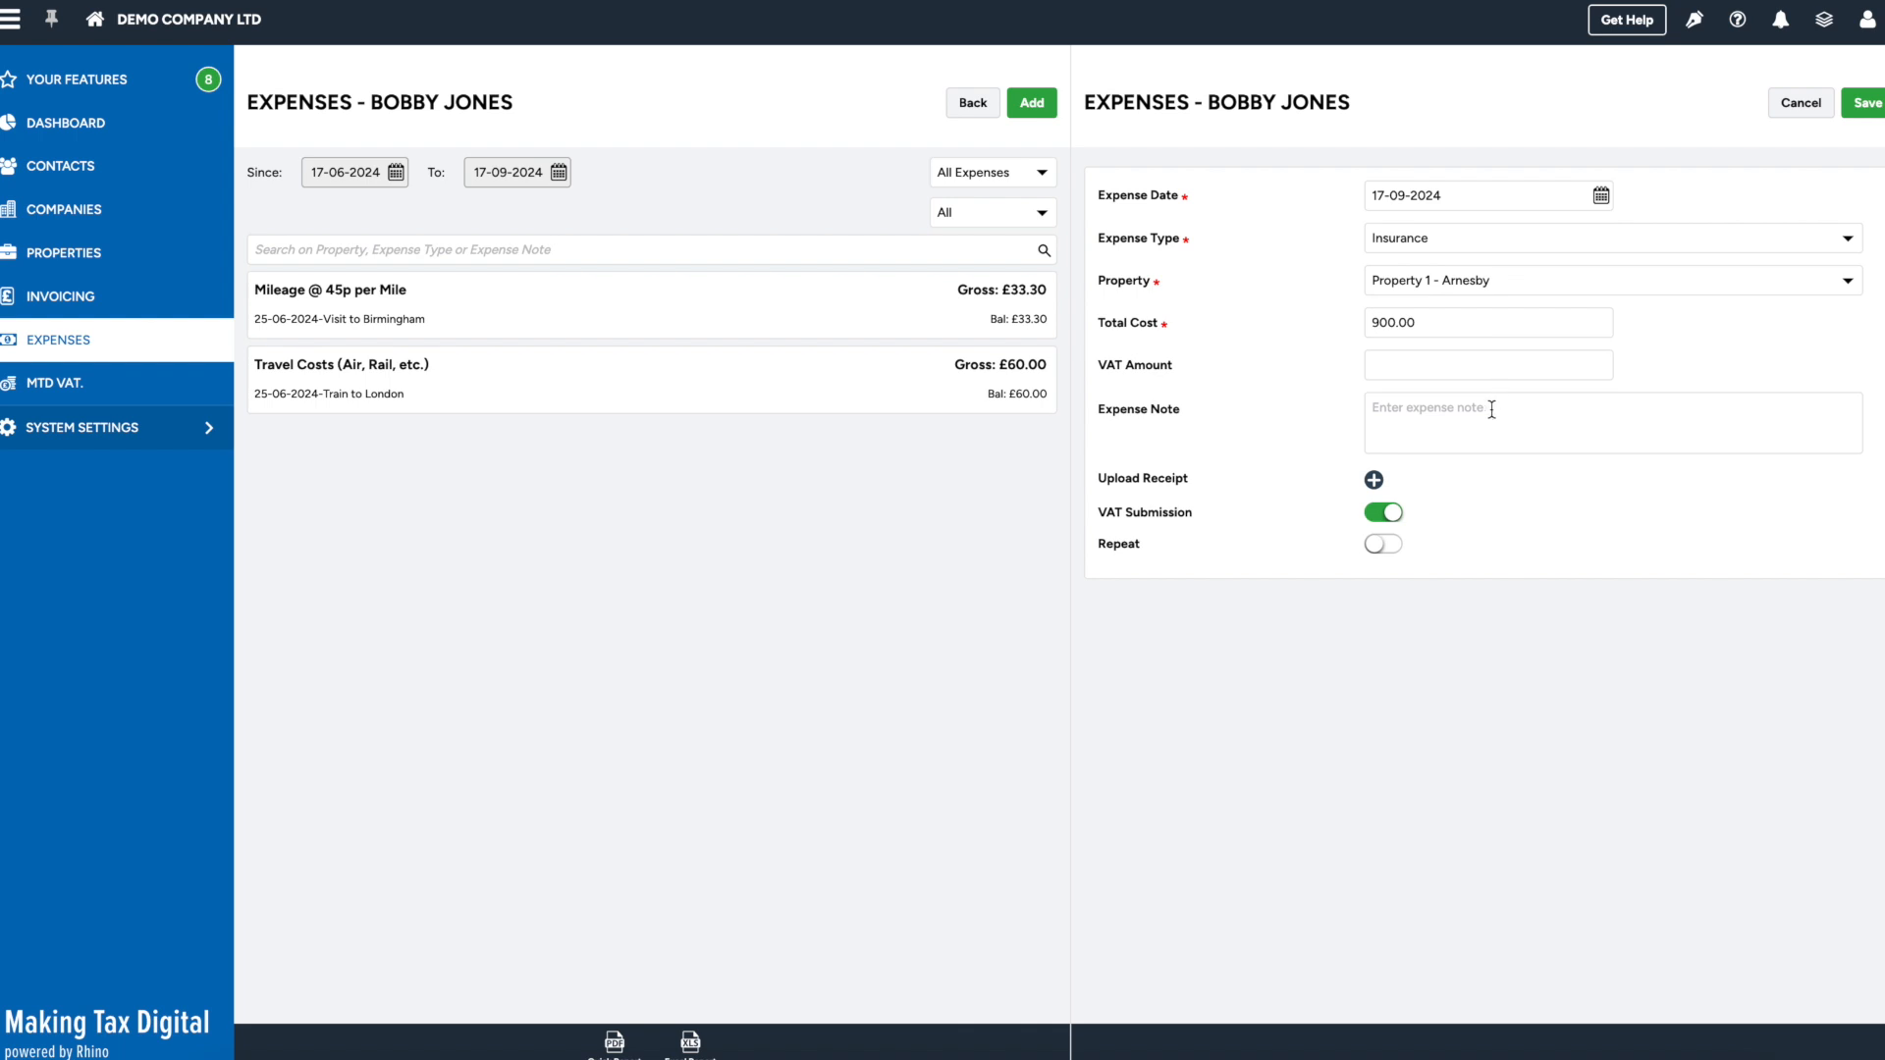
click(1480, 413)
text(Insurance)
click(1374, 480)
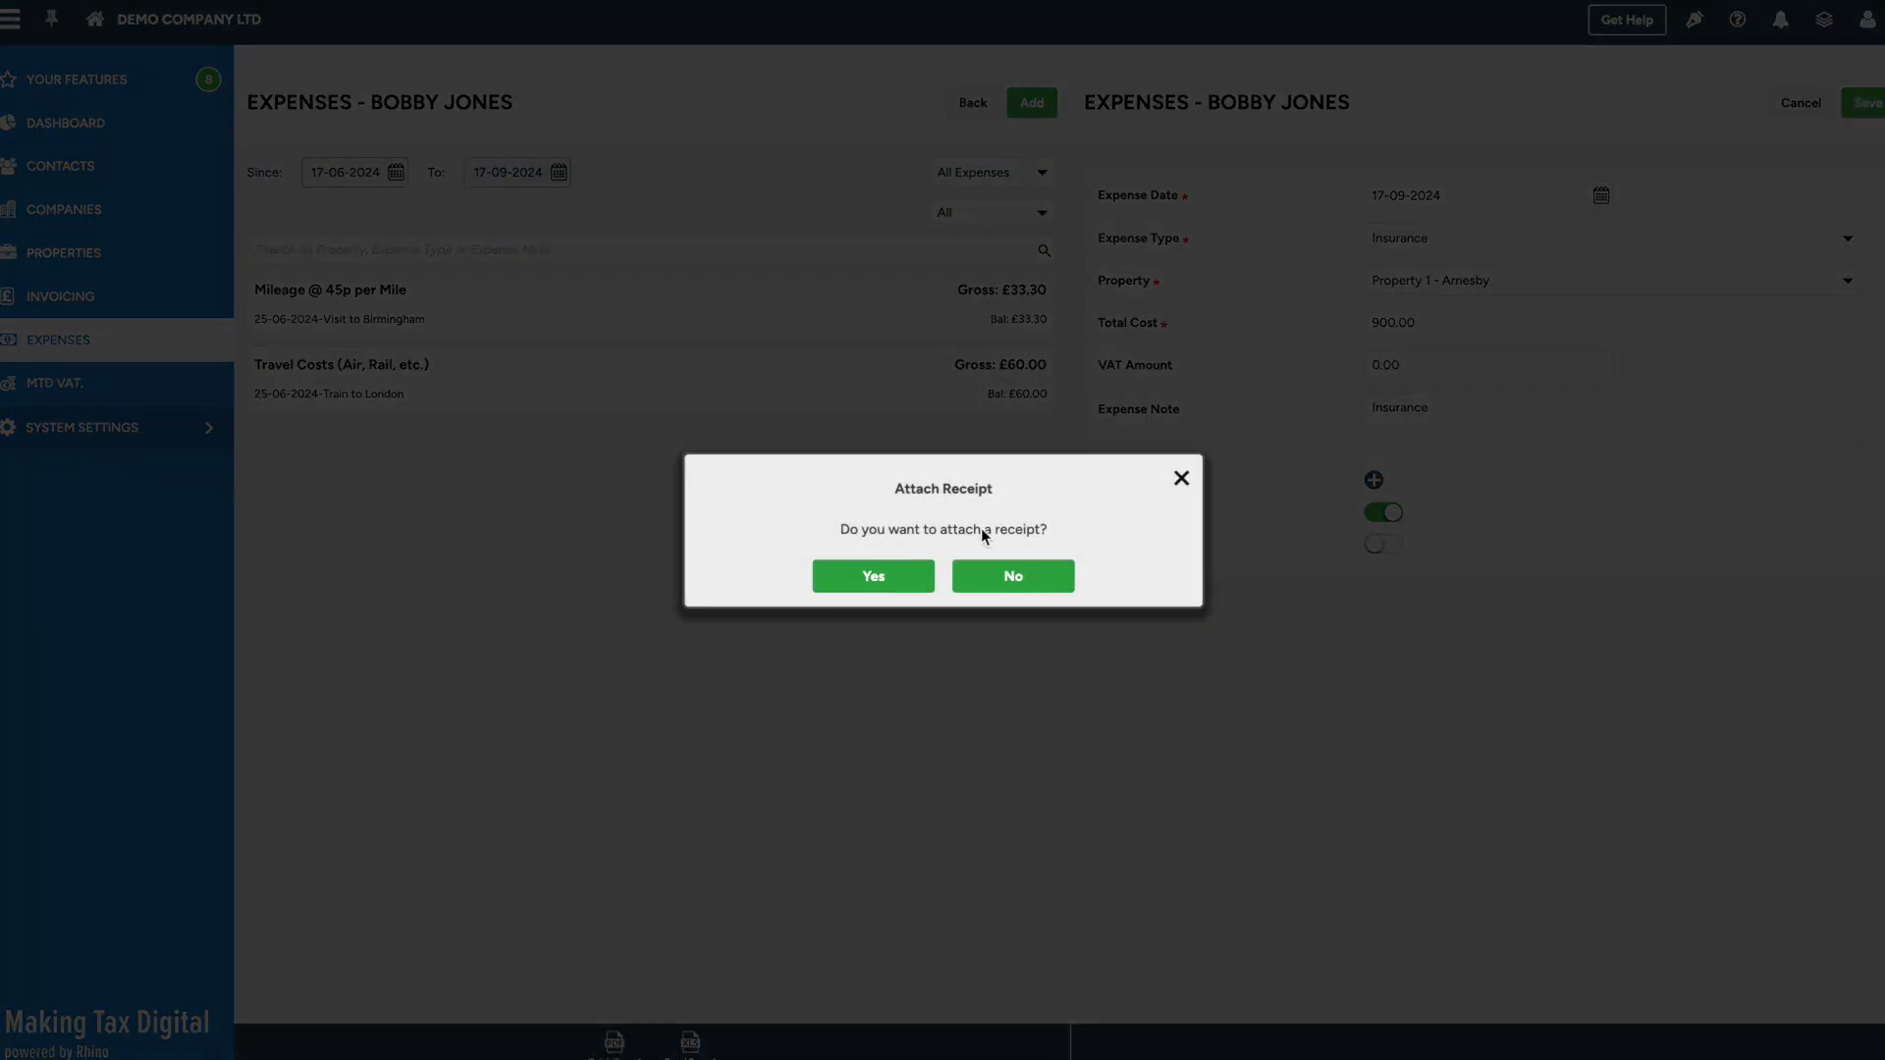
click(1039, 582)
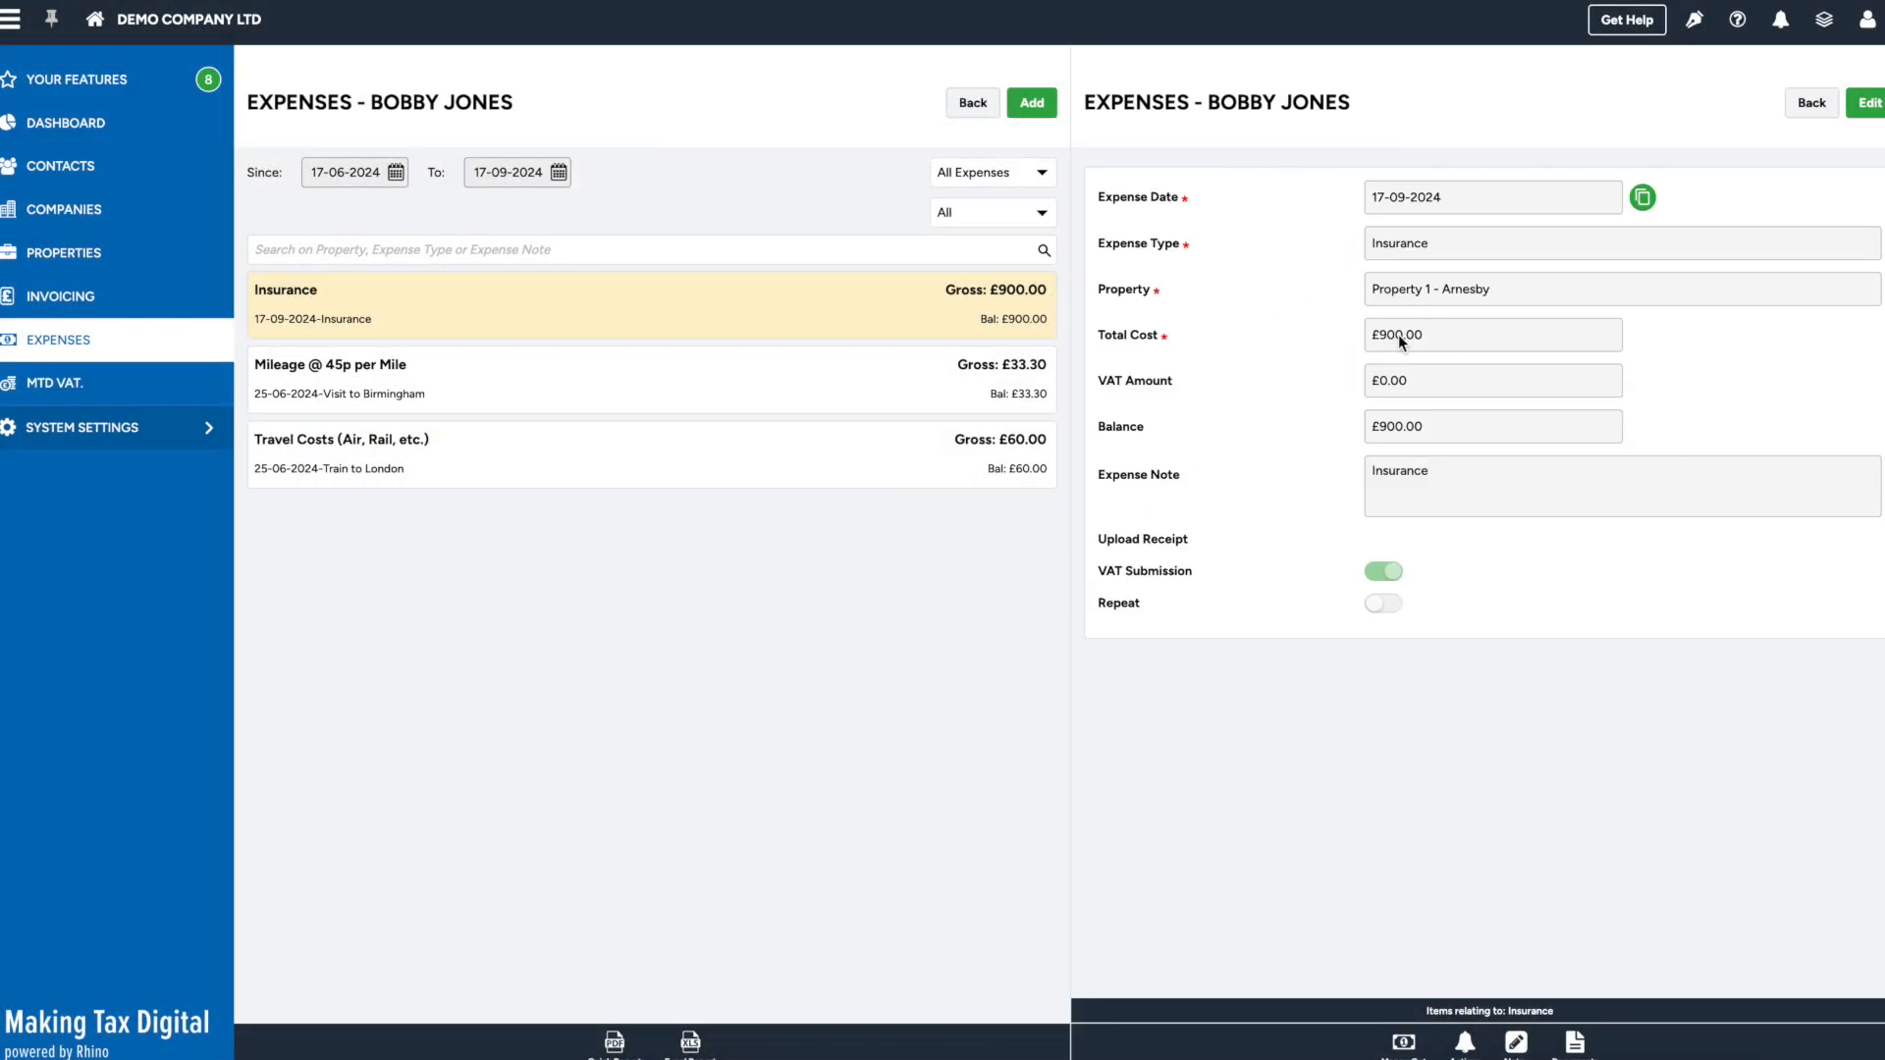
Review the dashboard figures for Property 1 - Arnesby and the insurance cost in its simple profit and loss
click(114, 126)
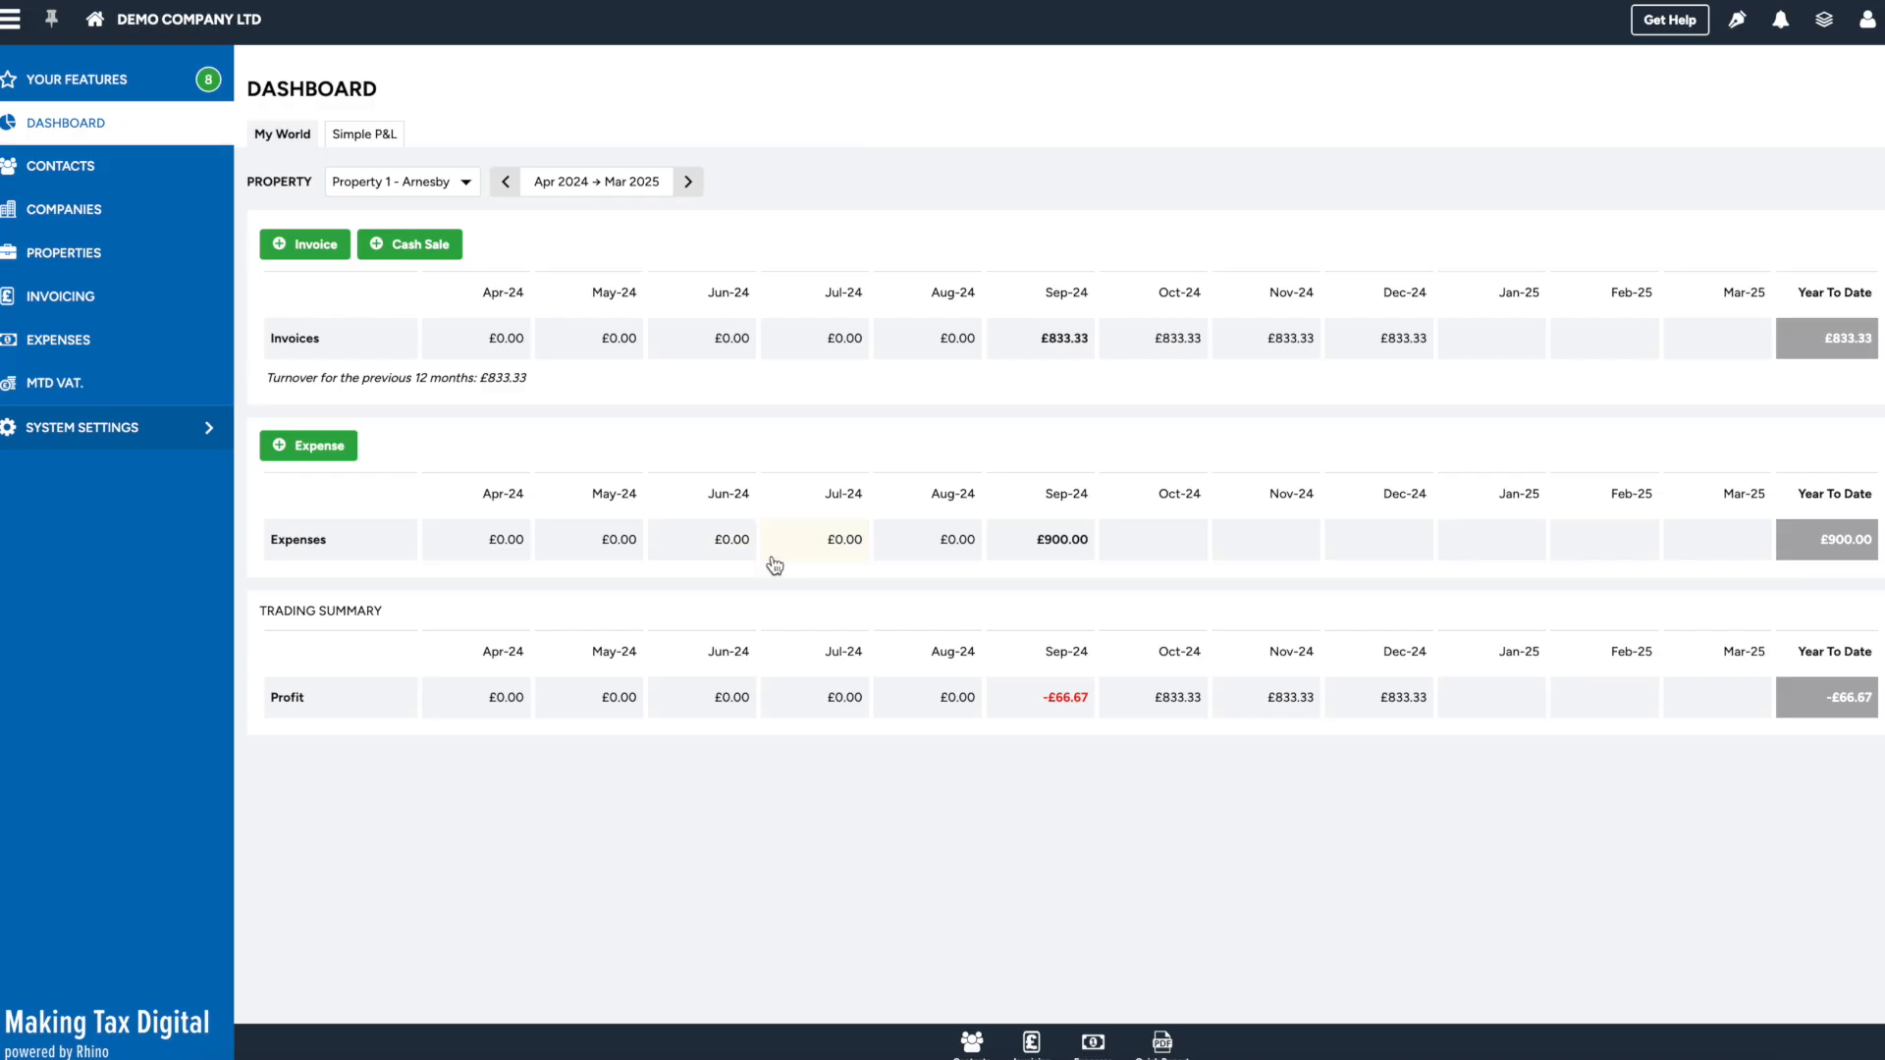
click(465, 186)
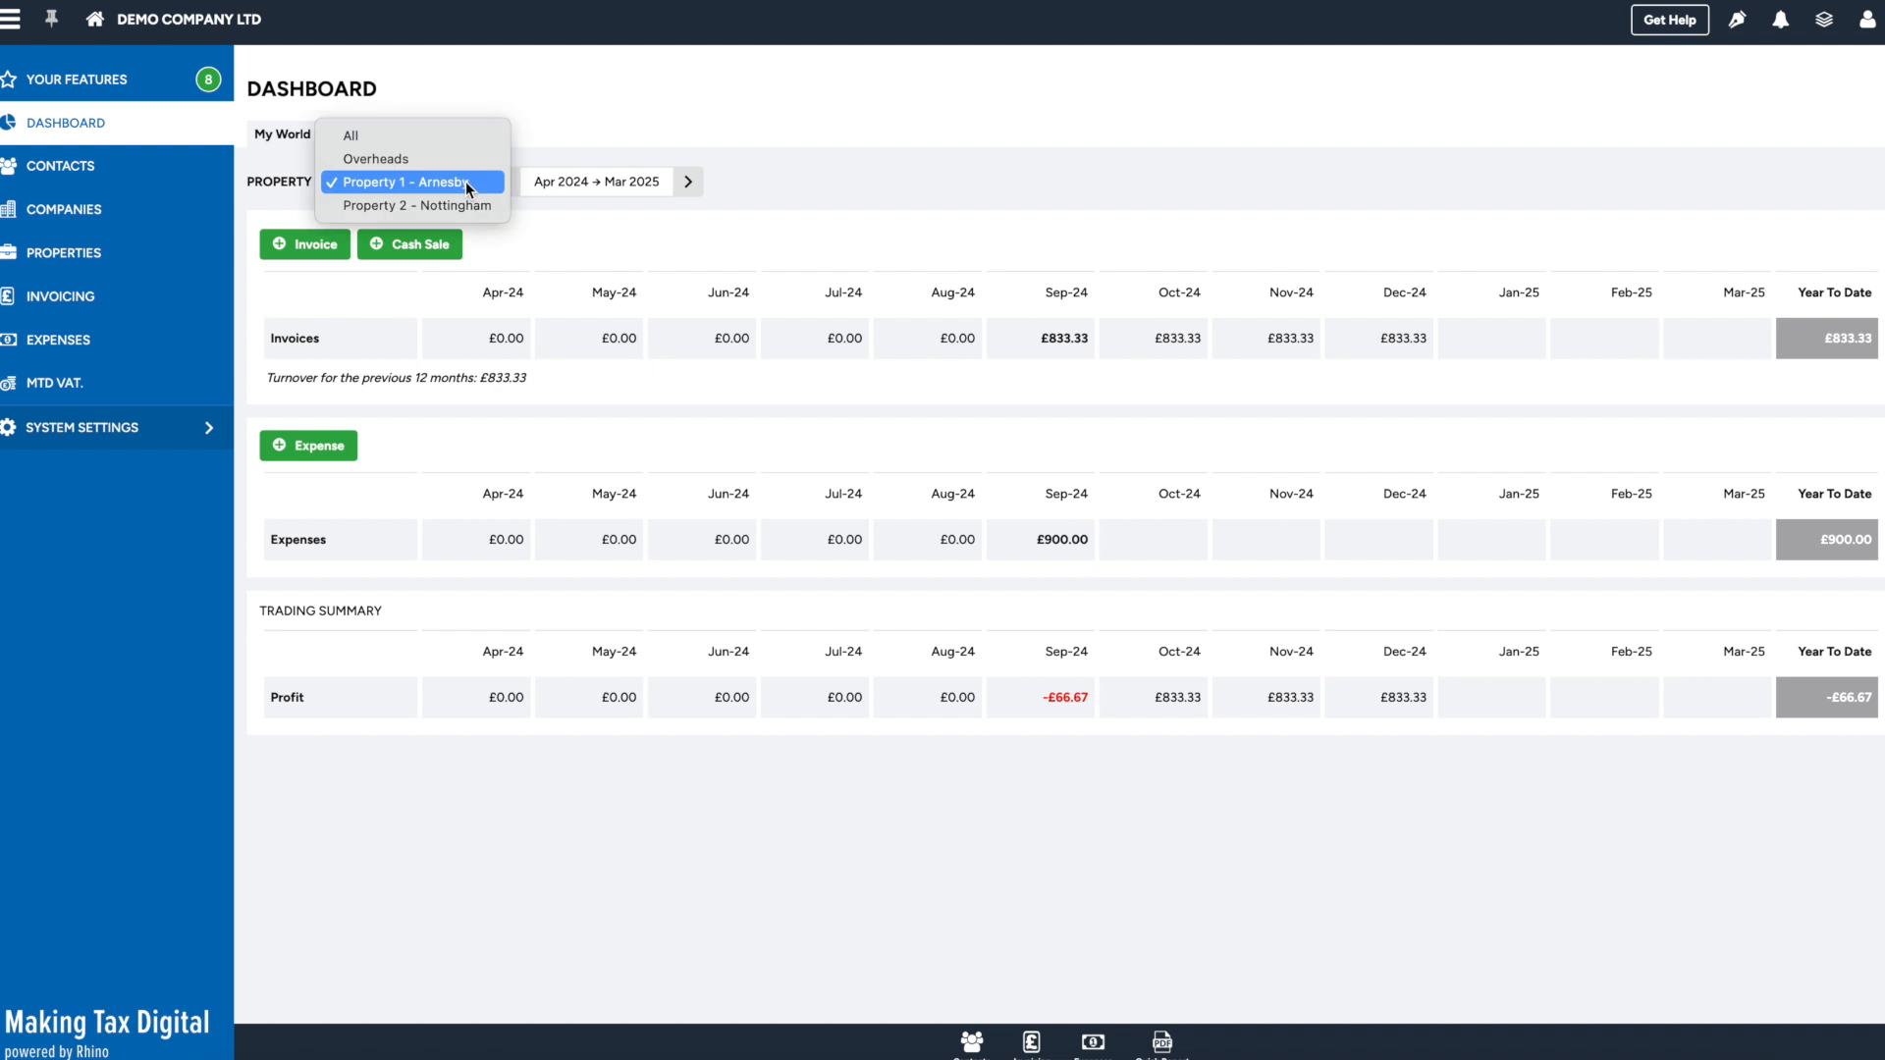
click(456, 185)
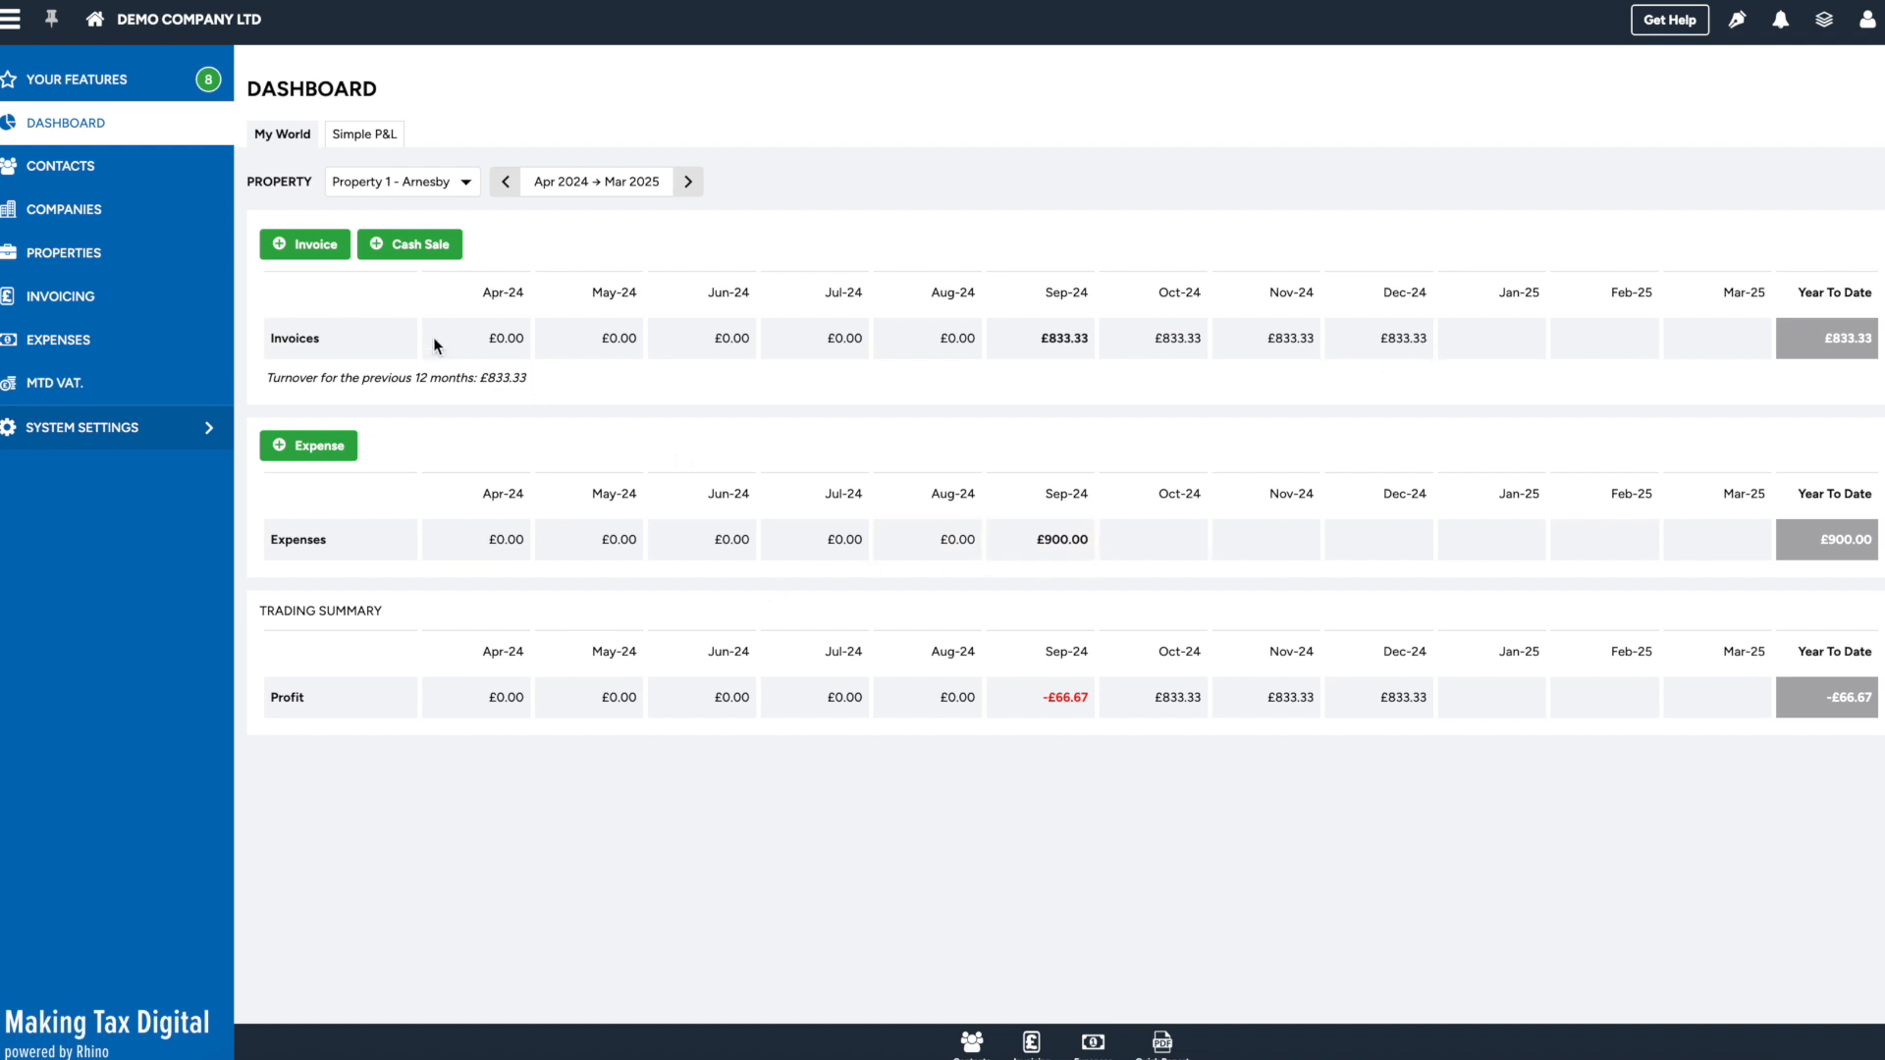
click(372, 142)
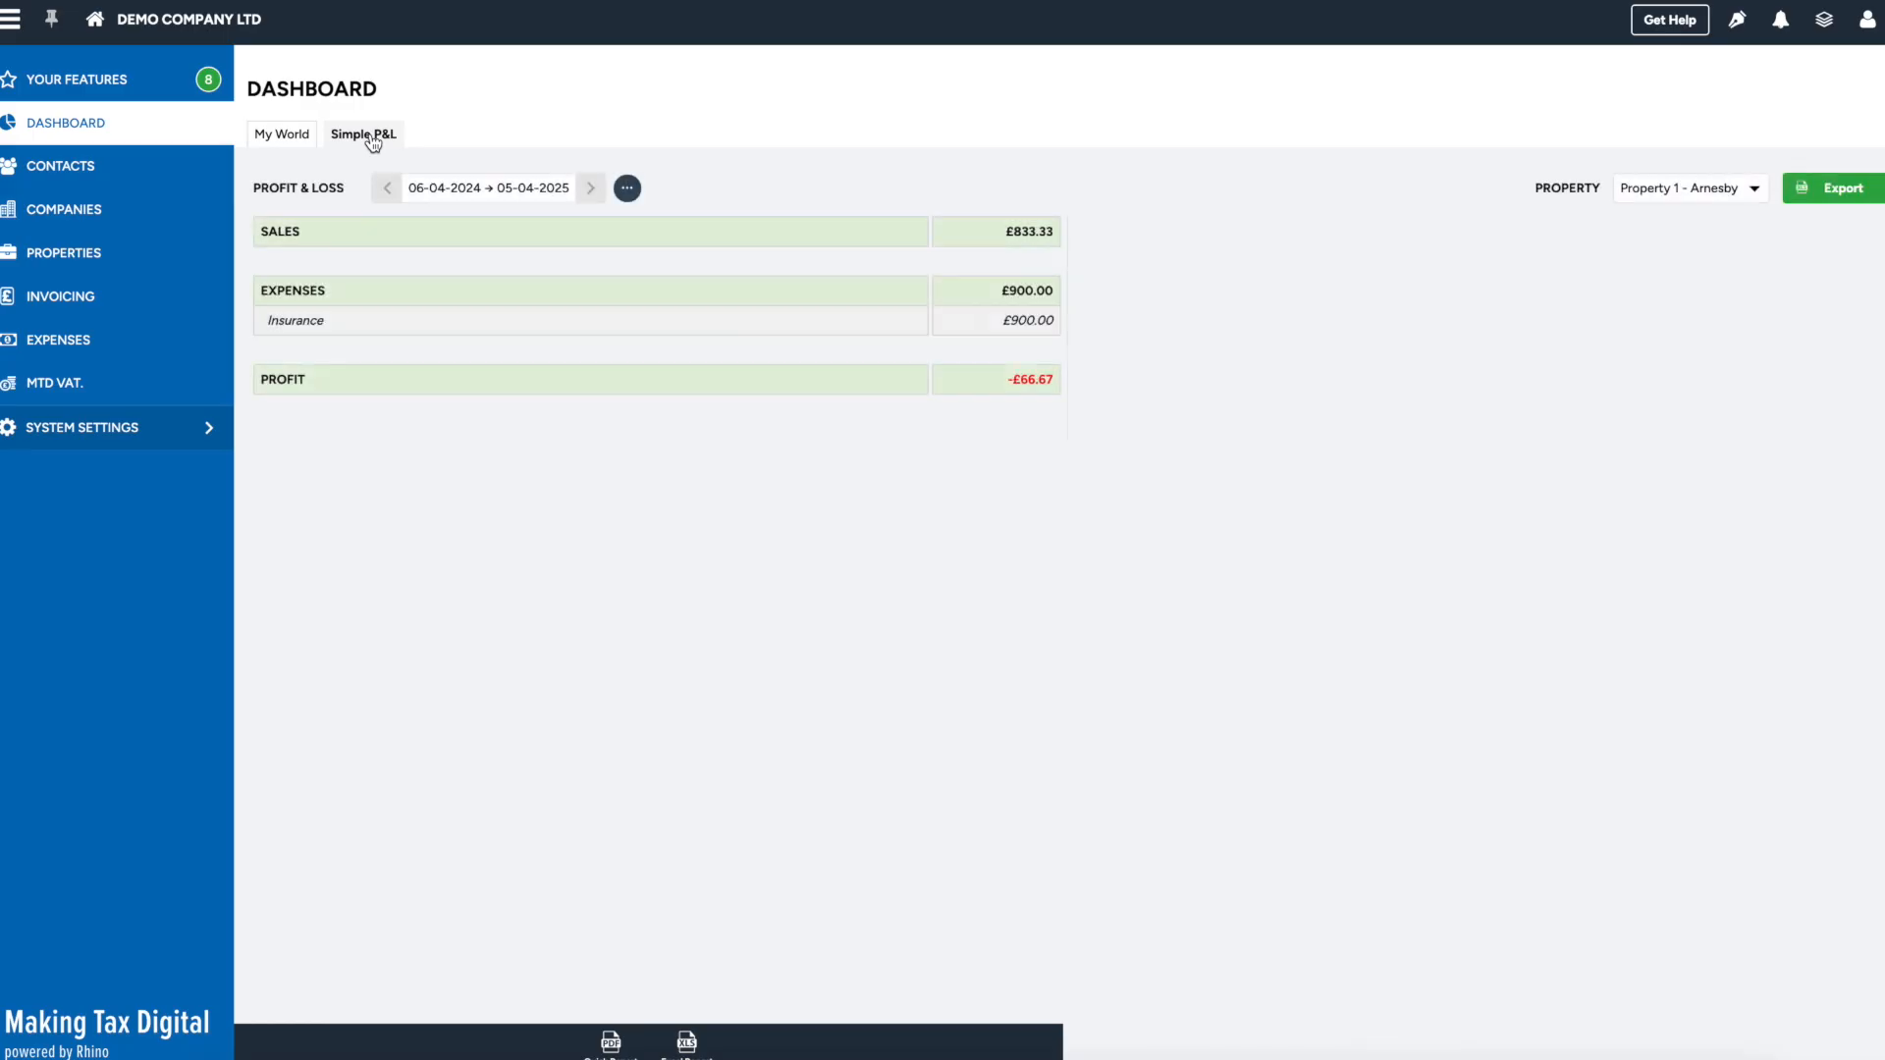
click(1024, 324)
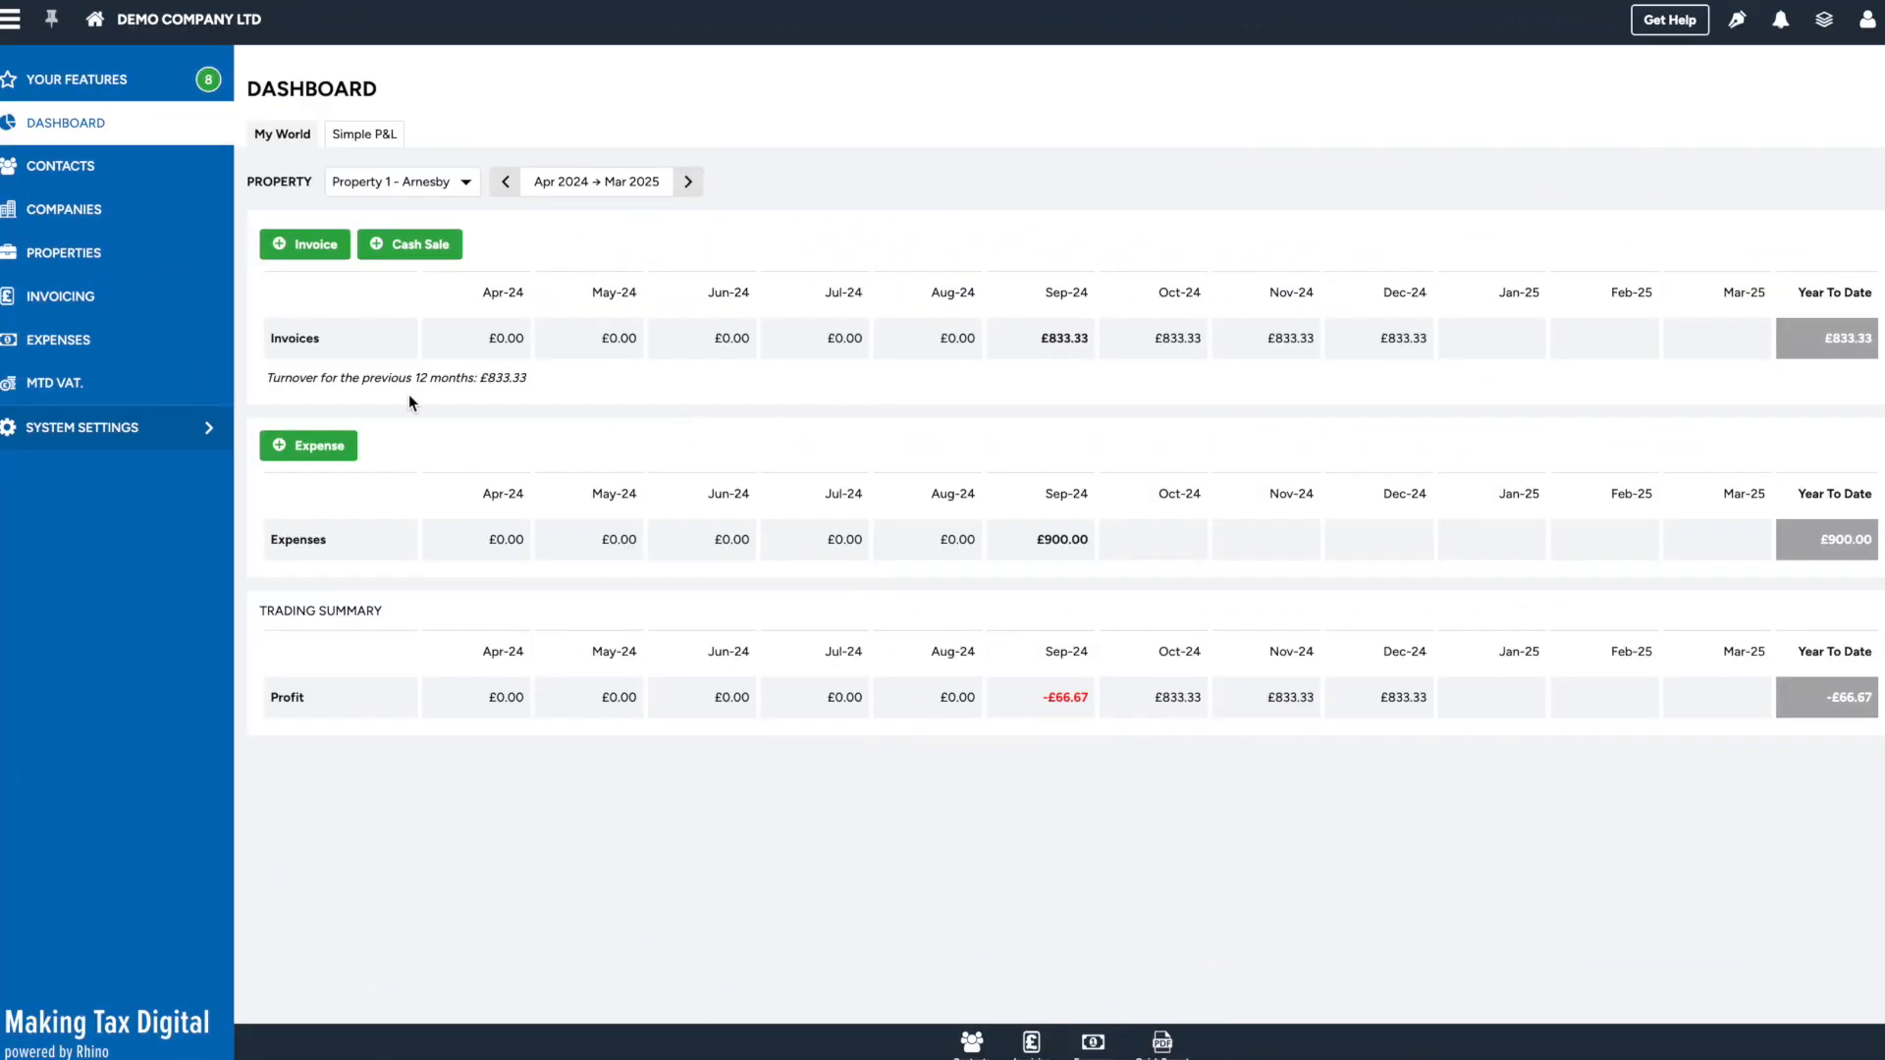
Review the Properties feature's setup overview and settings without changing them, check the live properties list and return to the dashboard
click(113, 91)
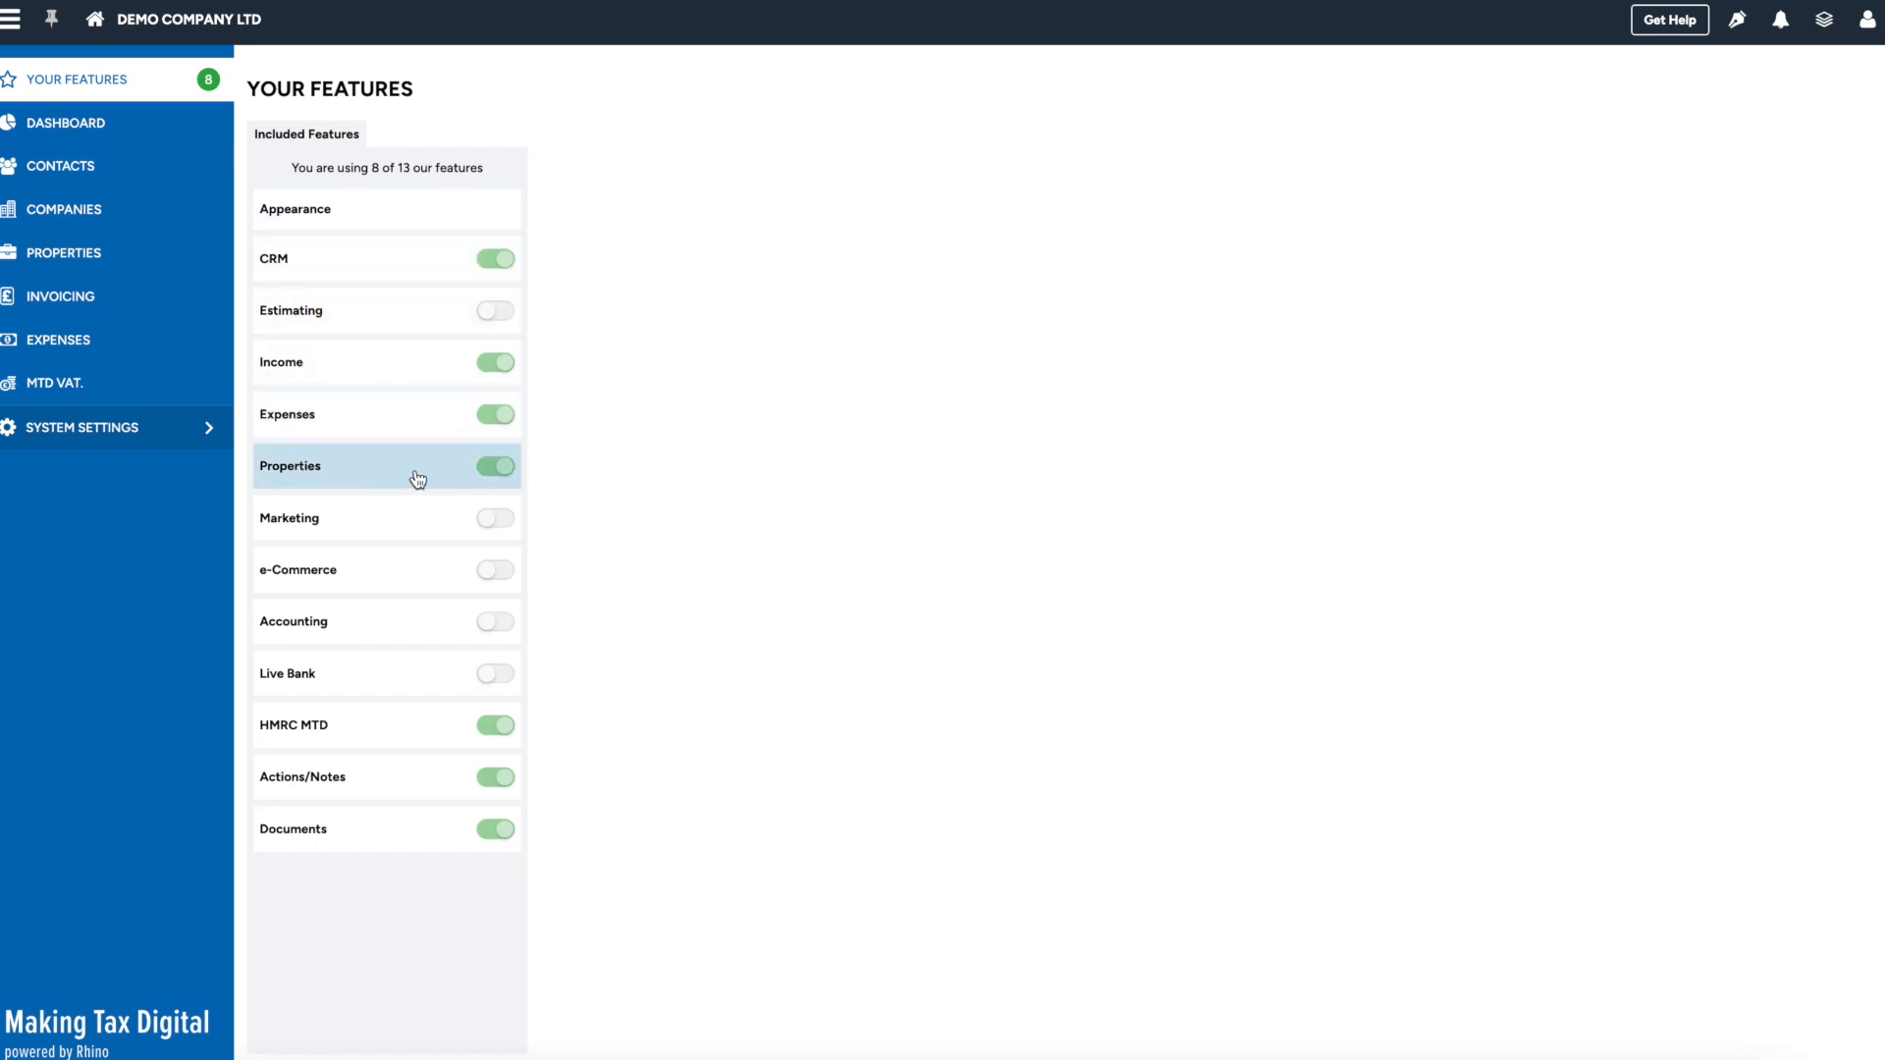
click(465, 469)
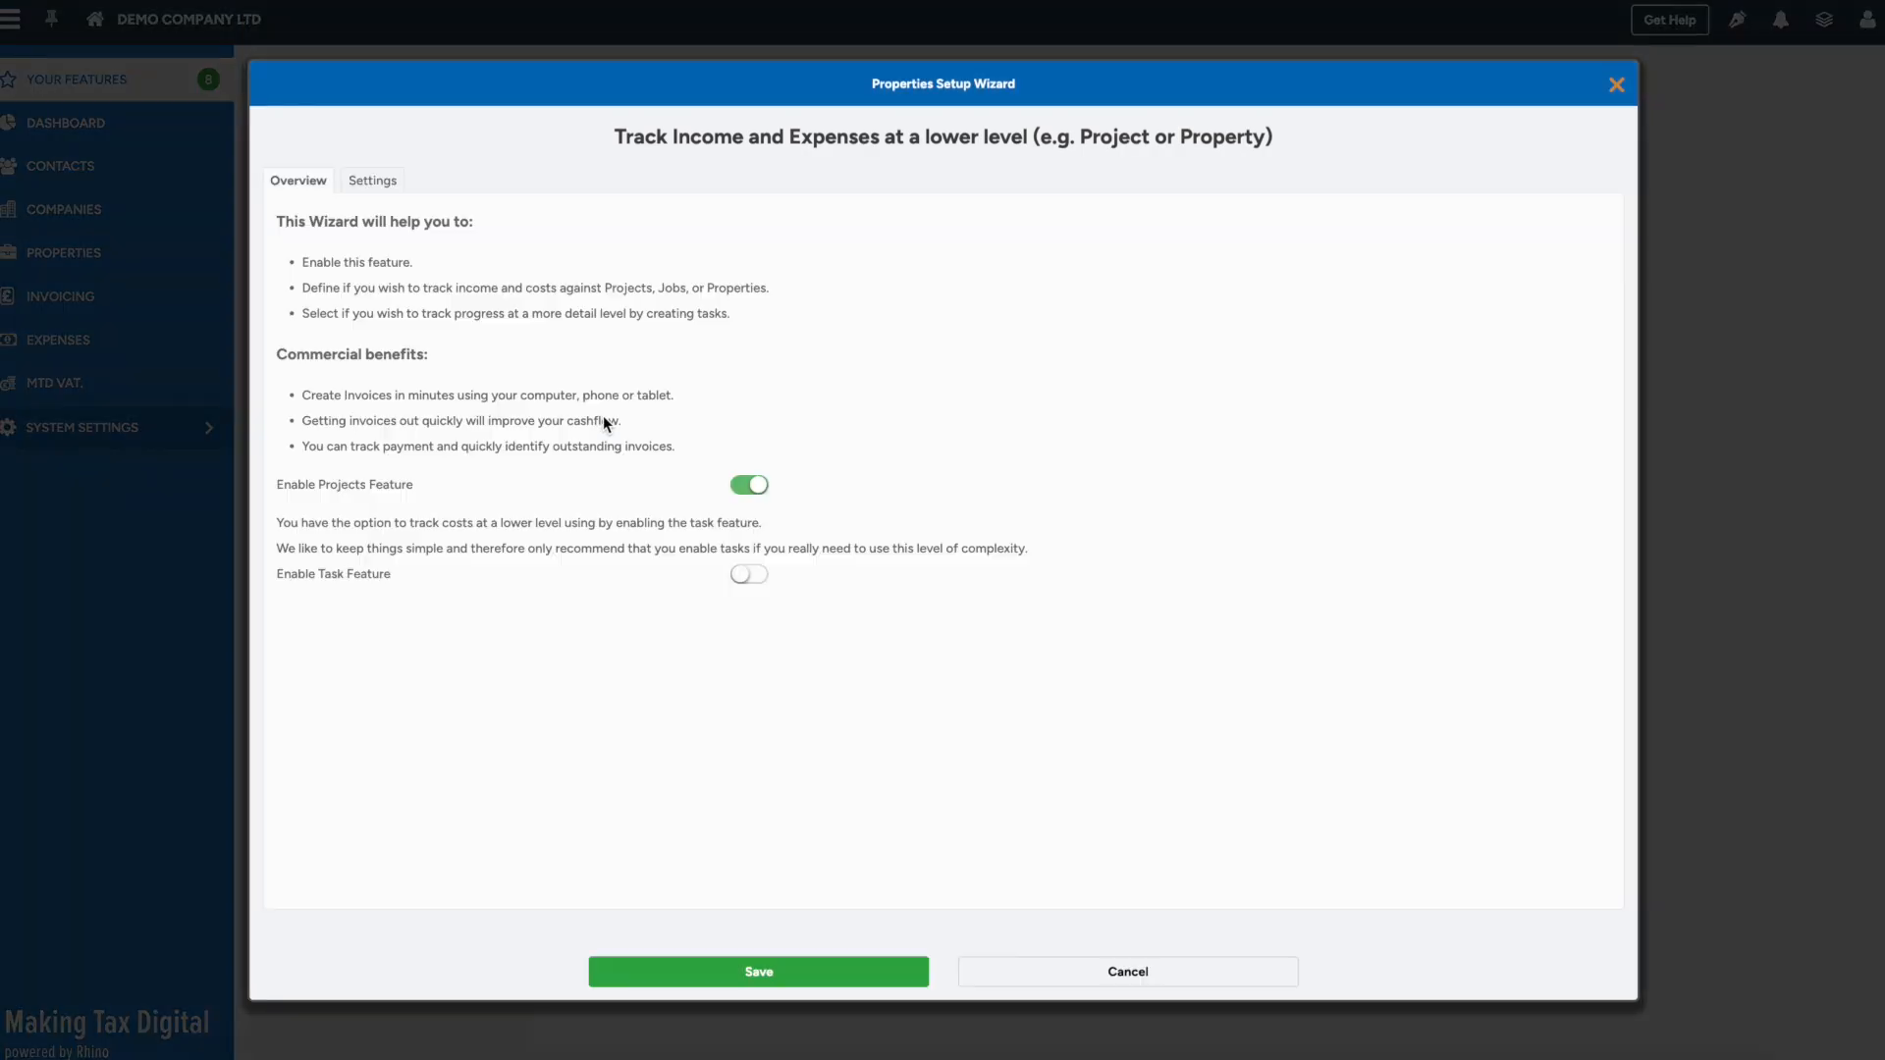
click(373, 183)
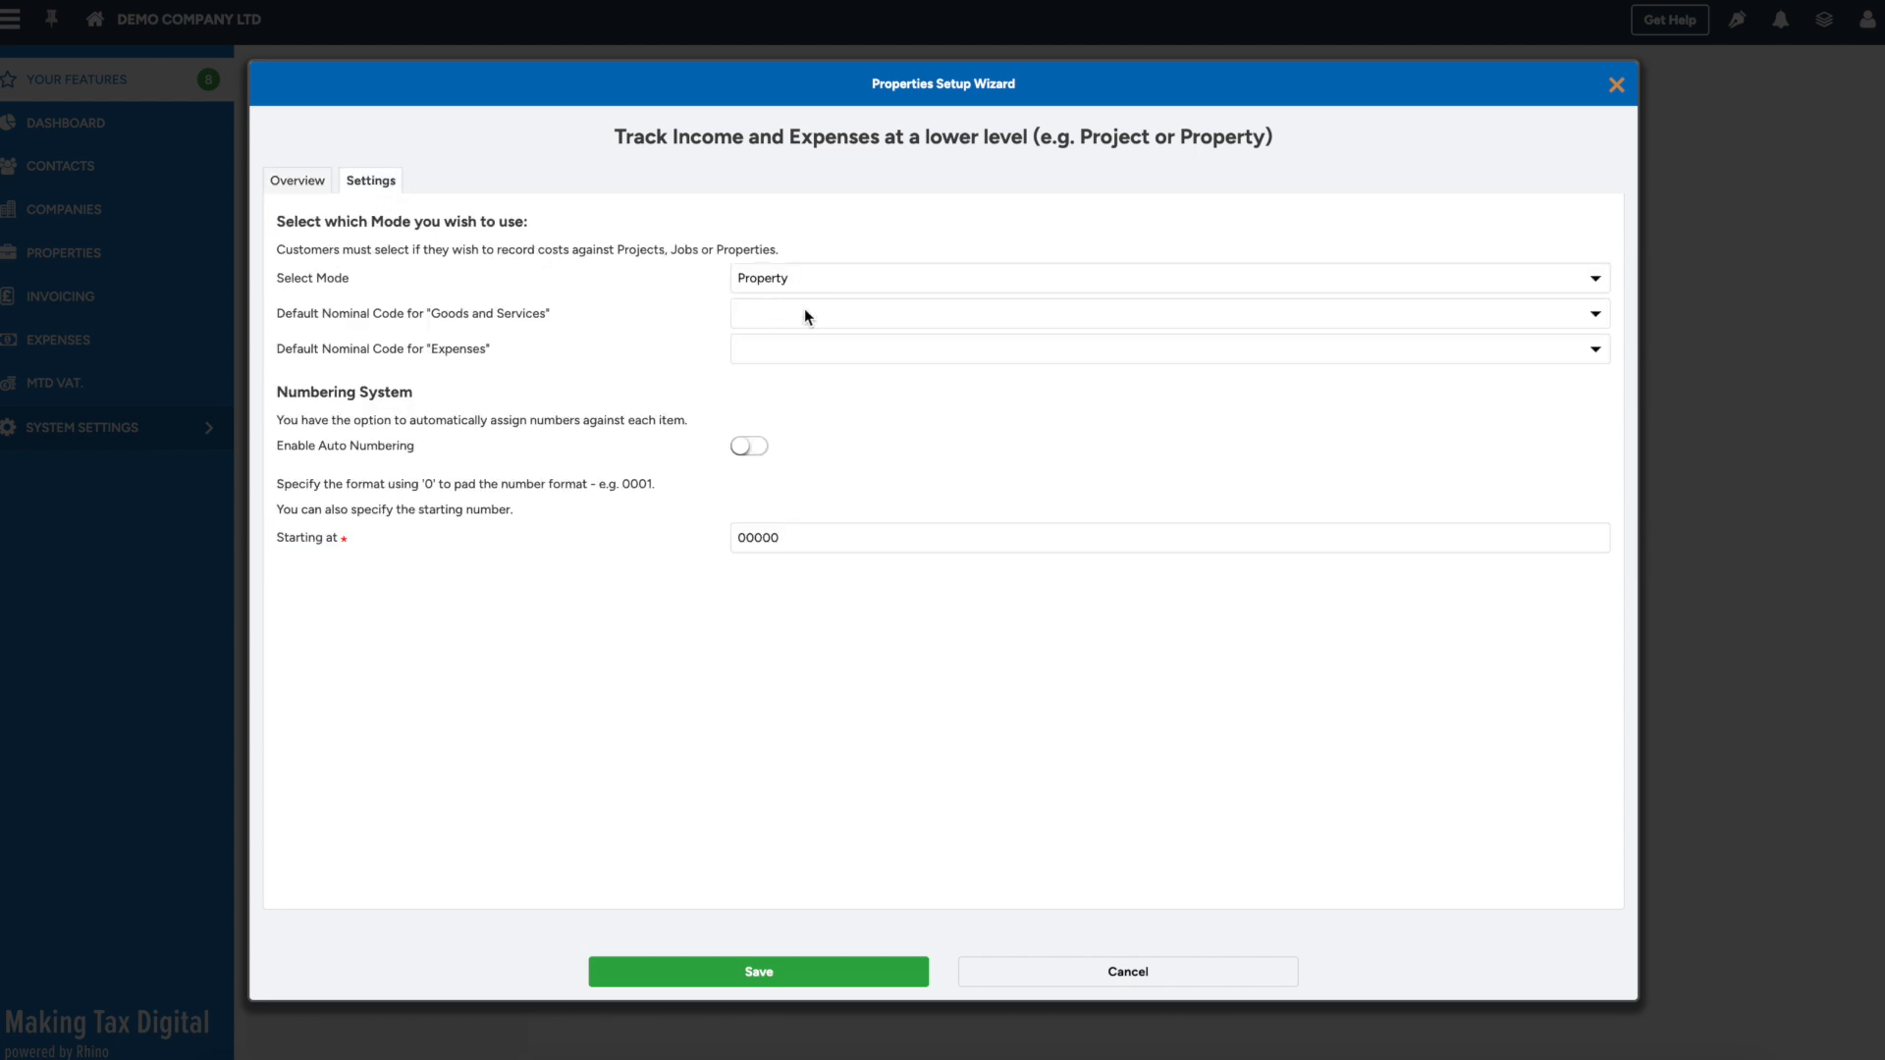
click(999, 975)
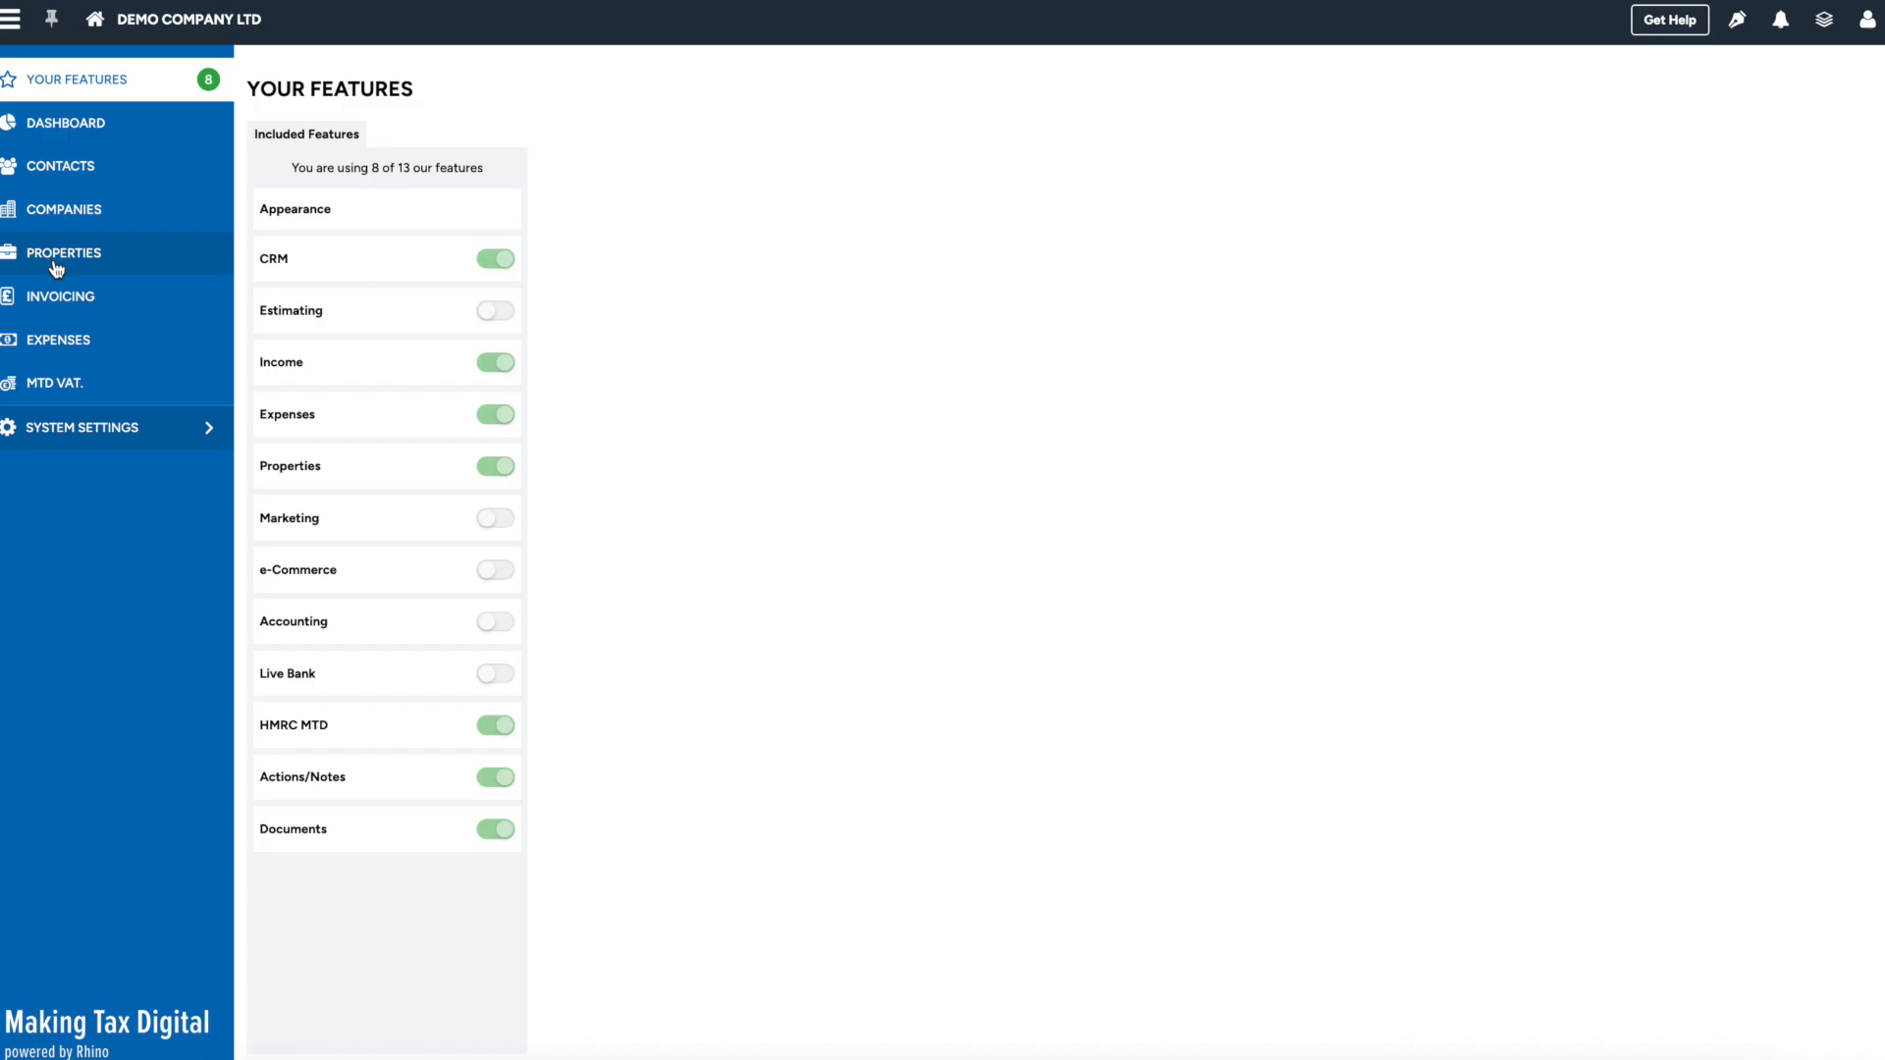
click(56, 265)
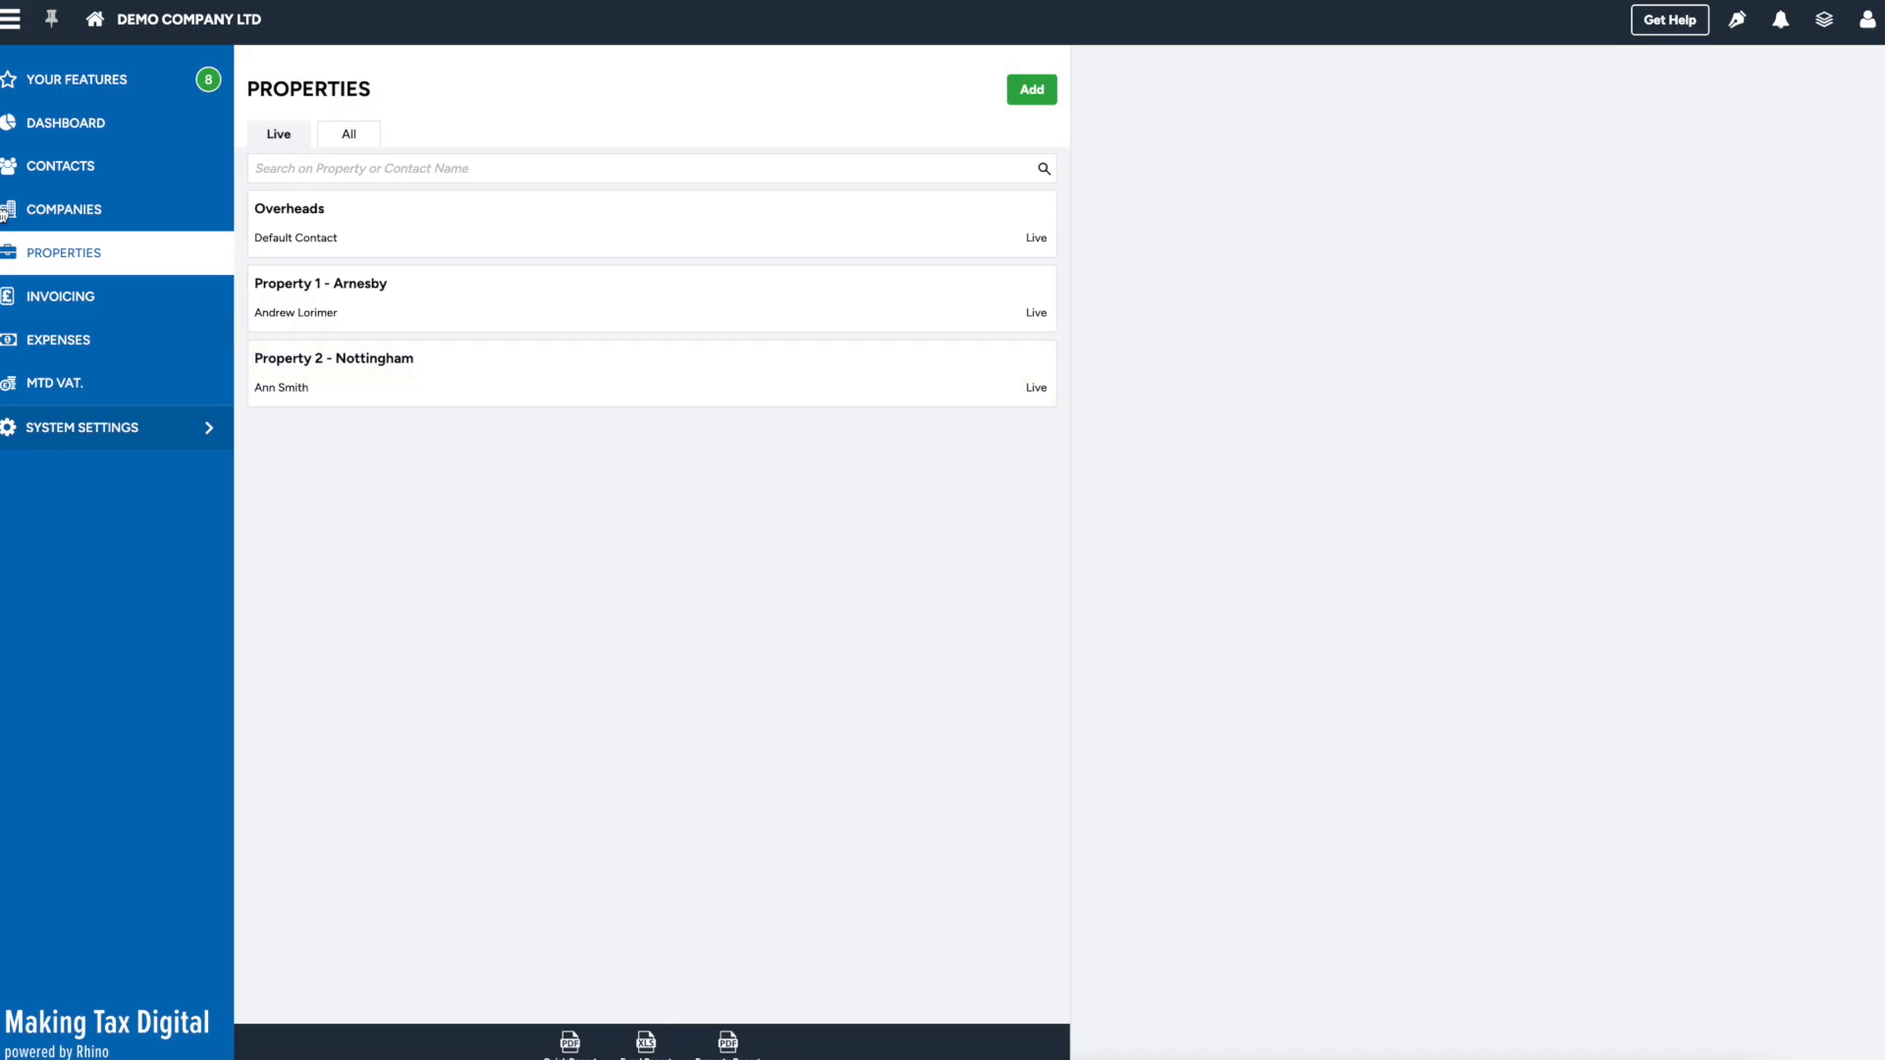
click(97, 130)
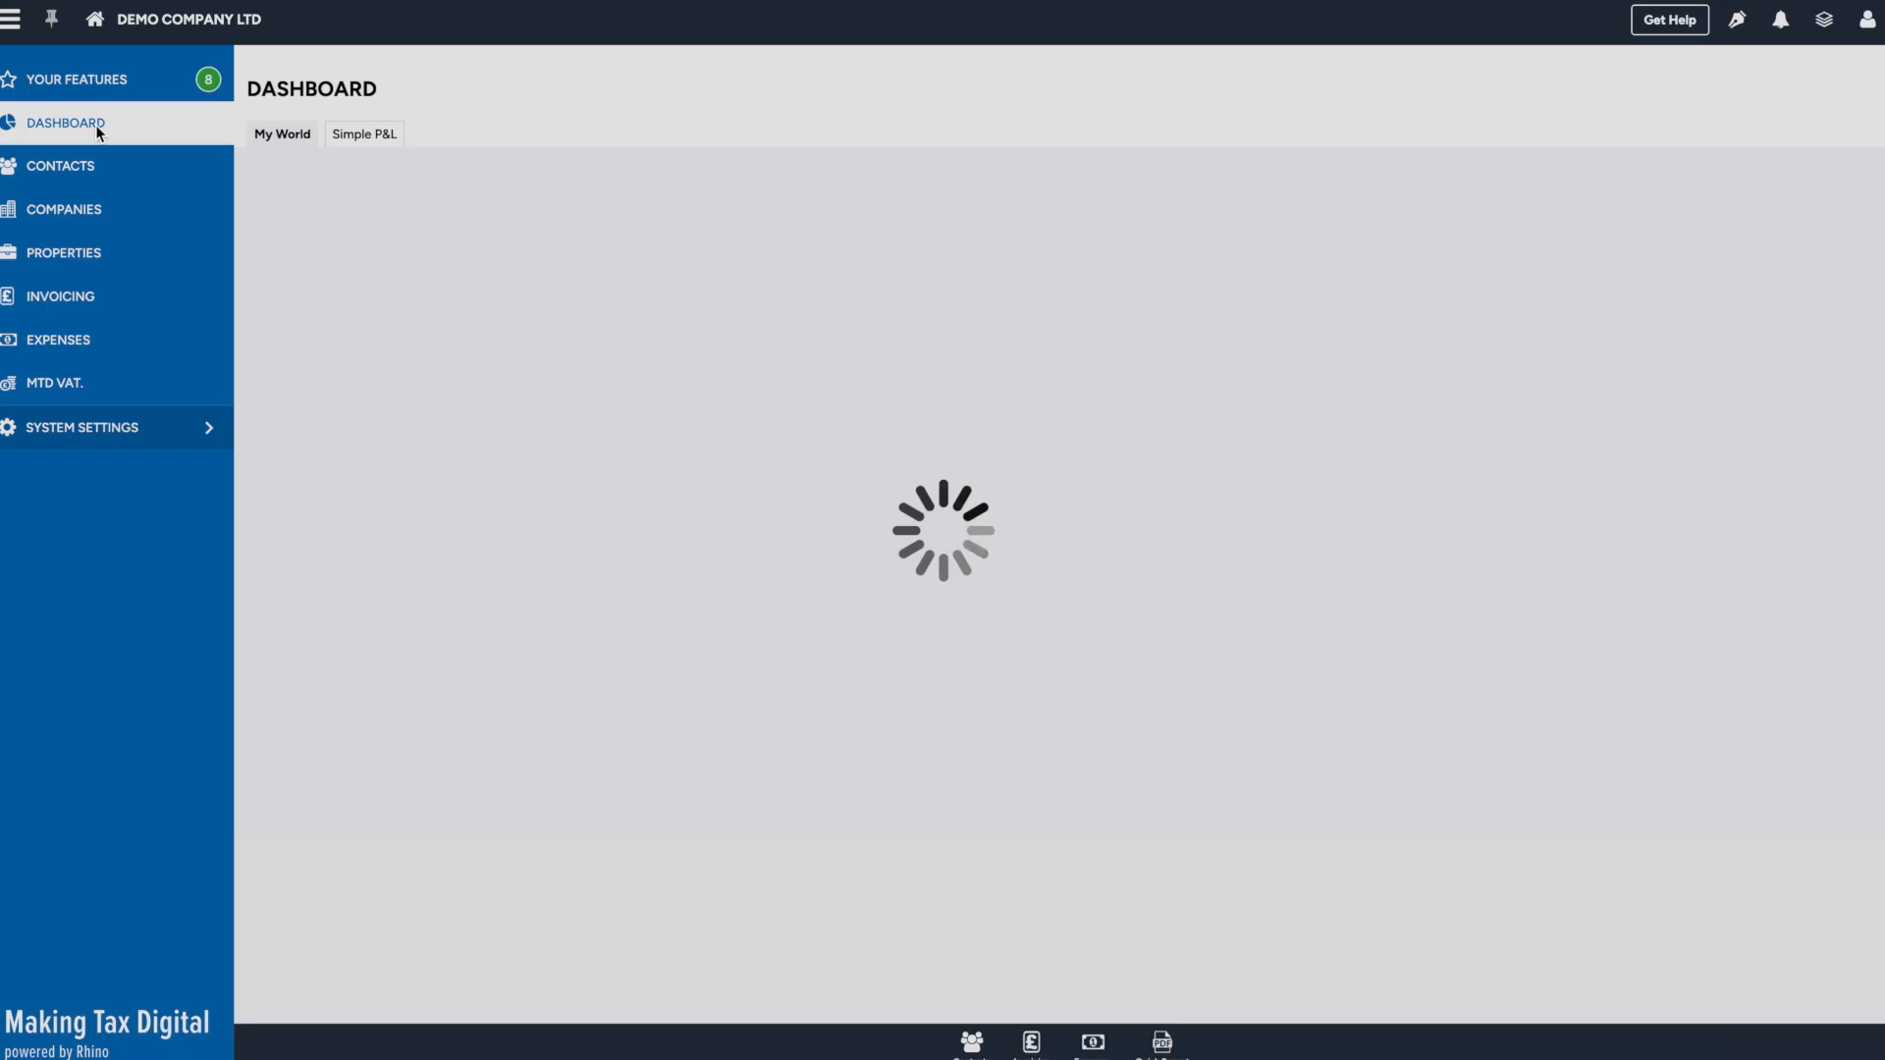